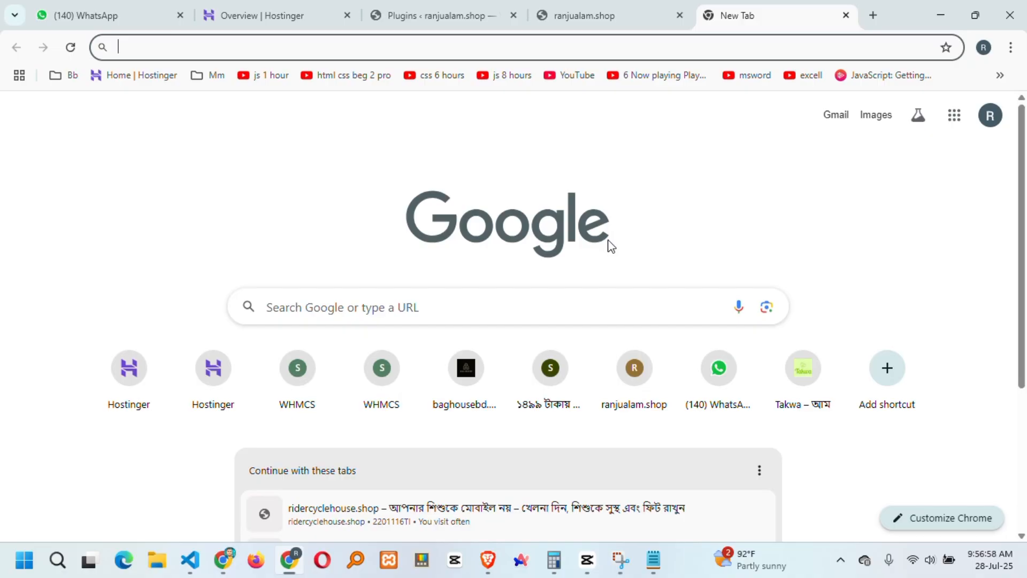
Open a second blank Chrome tab next to the existing new tab page.
left_click(599, 17)
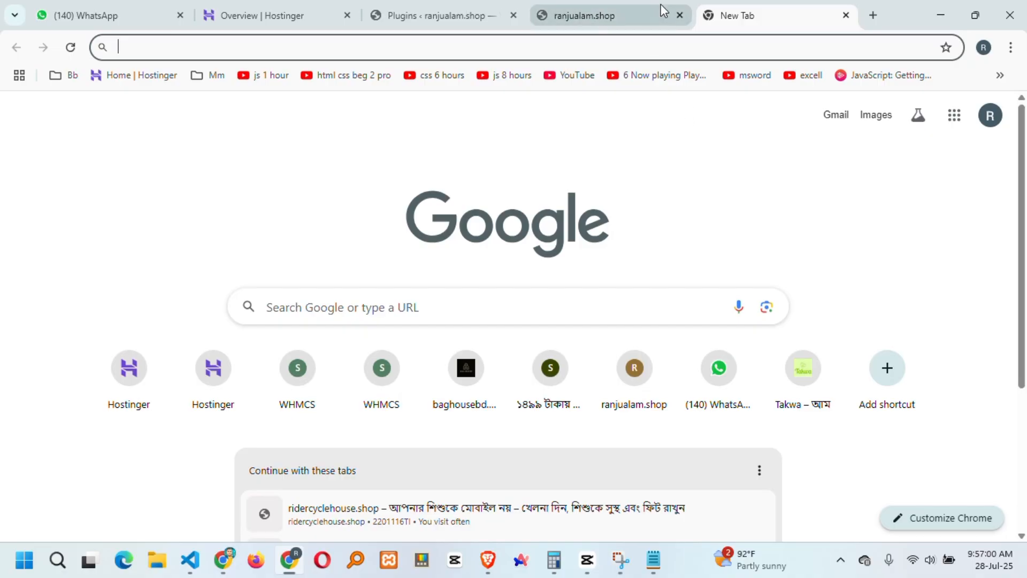
left_click(752, 12)
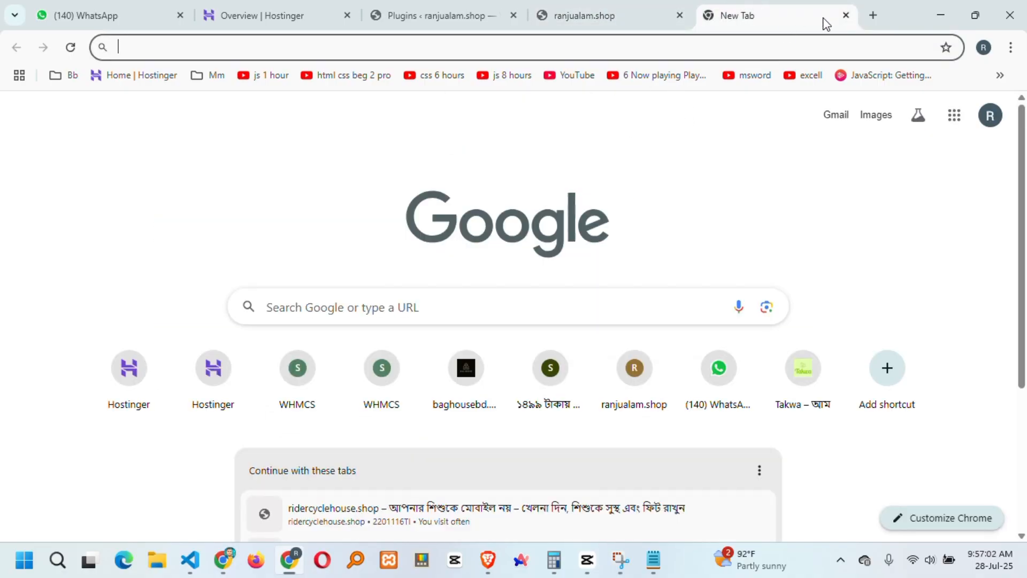
left_click(871, 16)
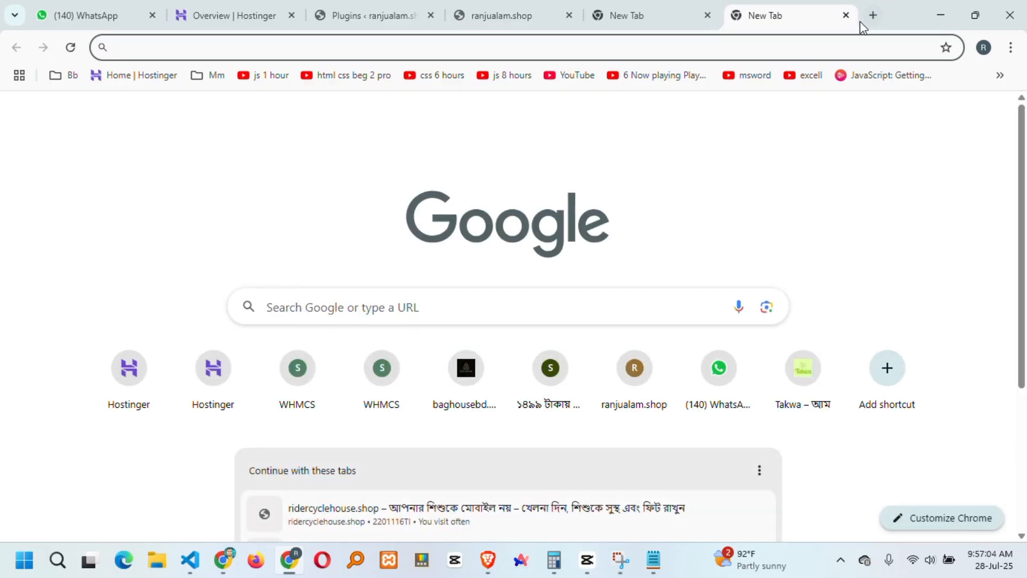
Load the pasted Kids Shoe funnel URL and scroll through its bicycle listings and order buttons.
type("https://ranjualam.shop/step/kids-shoe/")
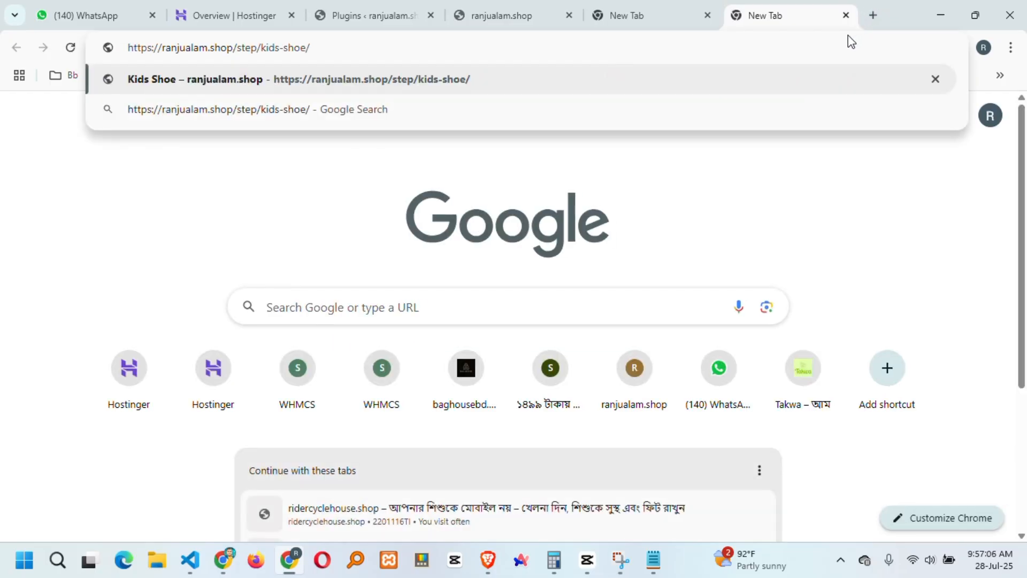
key("Return")
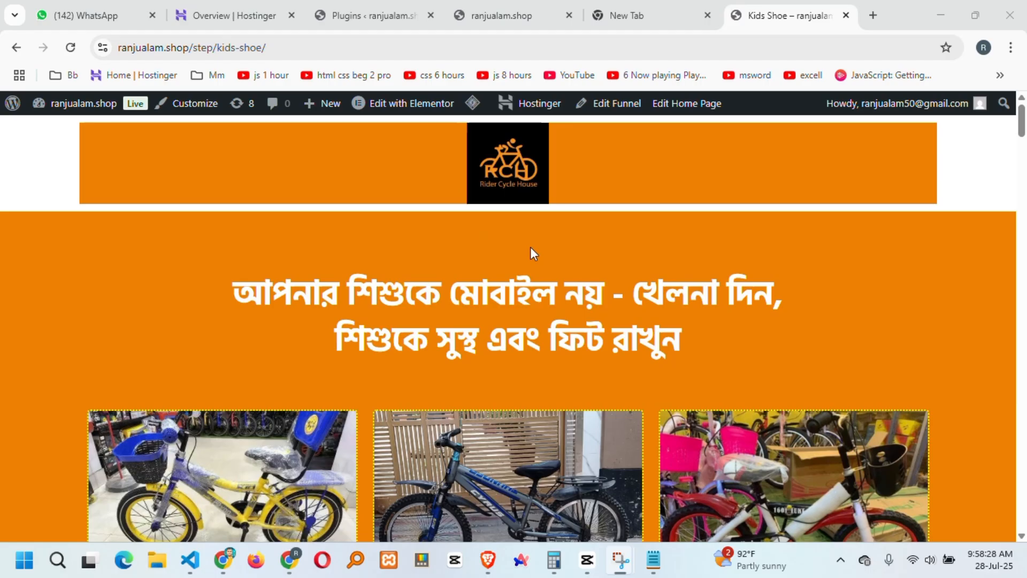
scroll(551, 249, "down", 13)
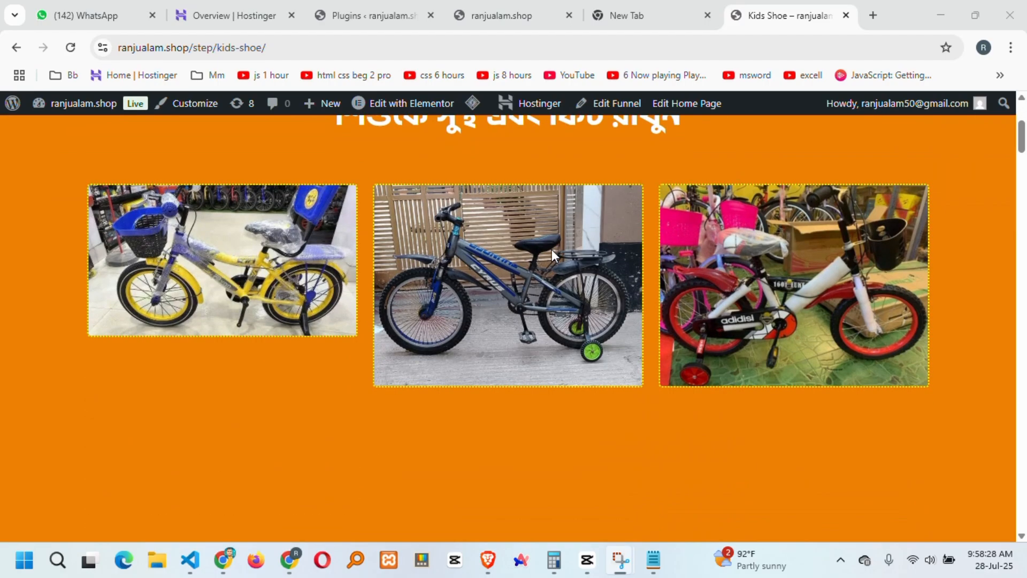
scroll(549, 249, "up", 13)
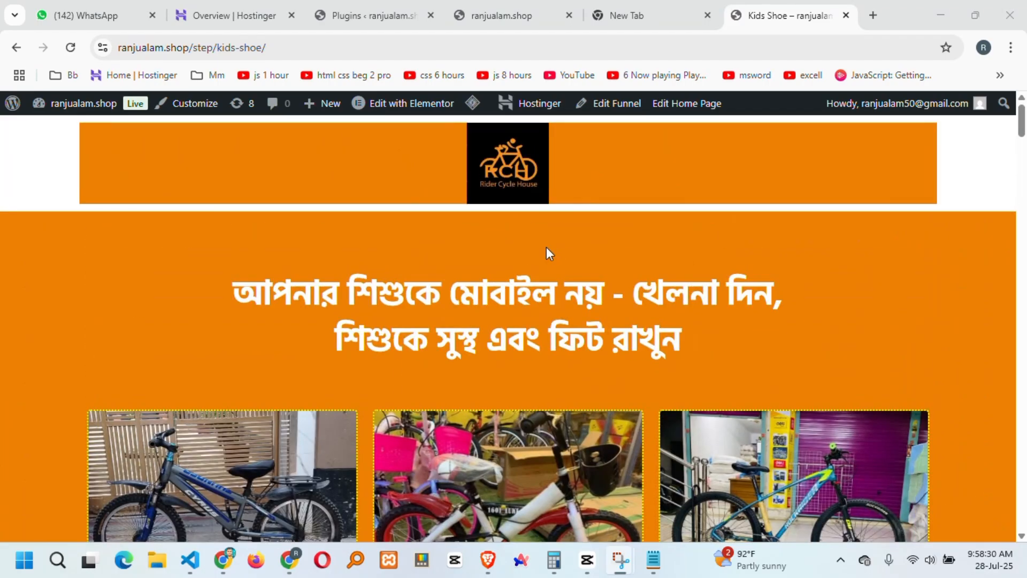
scroll(517, 291, "down", 12)
scroll(518, 292, "down", 10)
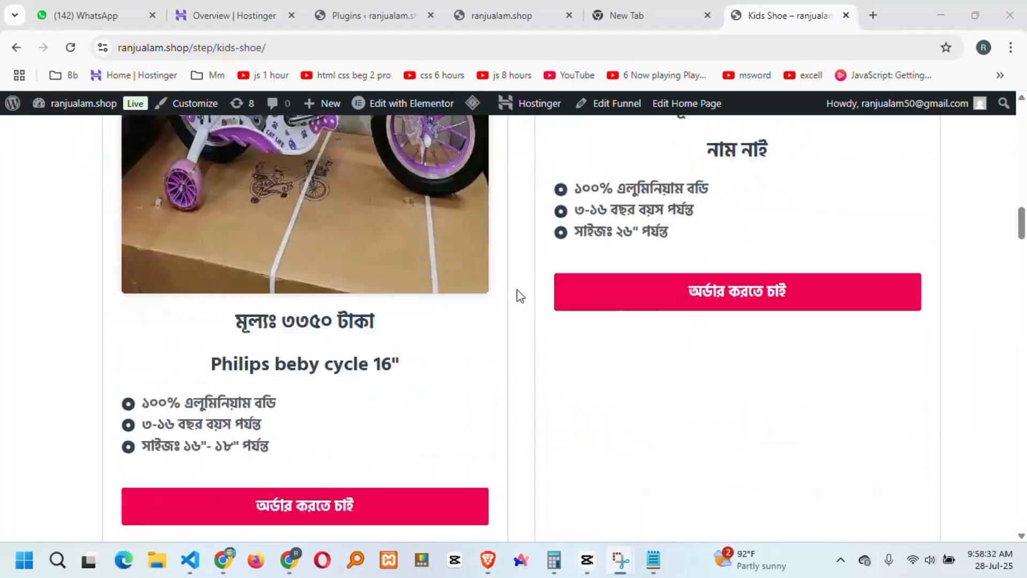
scroll(519, 293, "up", 16)
scroll(524, 296, "up", 6)
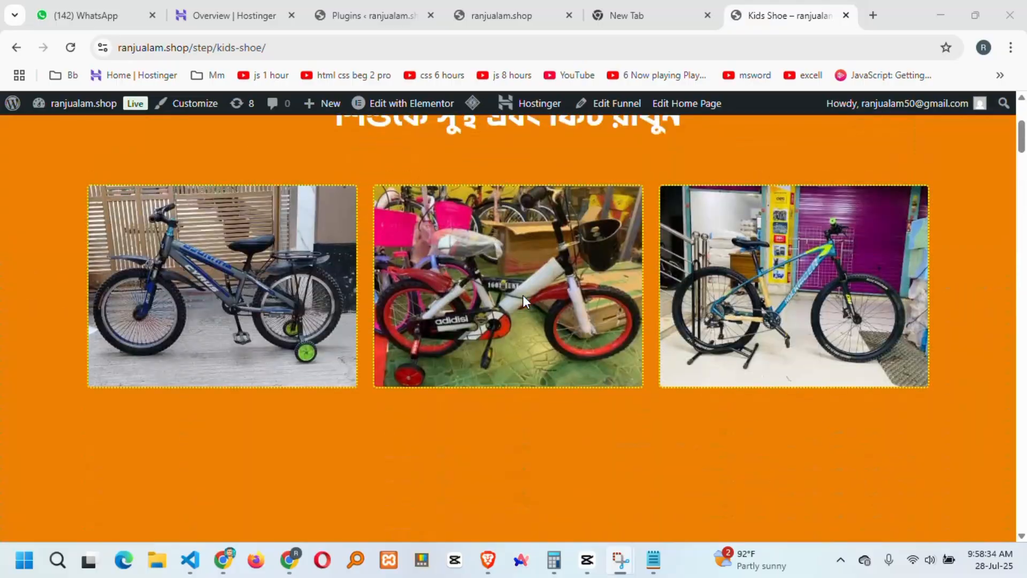
scroll(526, 401, "down", 11)
scroll(526, 406, "down", 9)
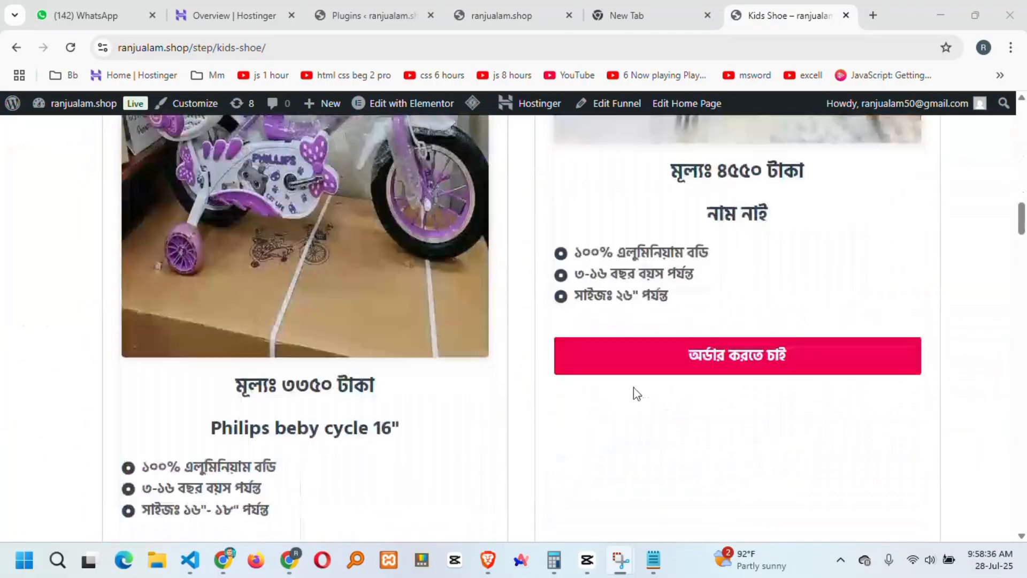
left_click_drag(1021, 230, 1024, 98)
Clear Elementor's cached files and data from the Edit with Elementor menu.
mouse_move(394, 103)
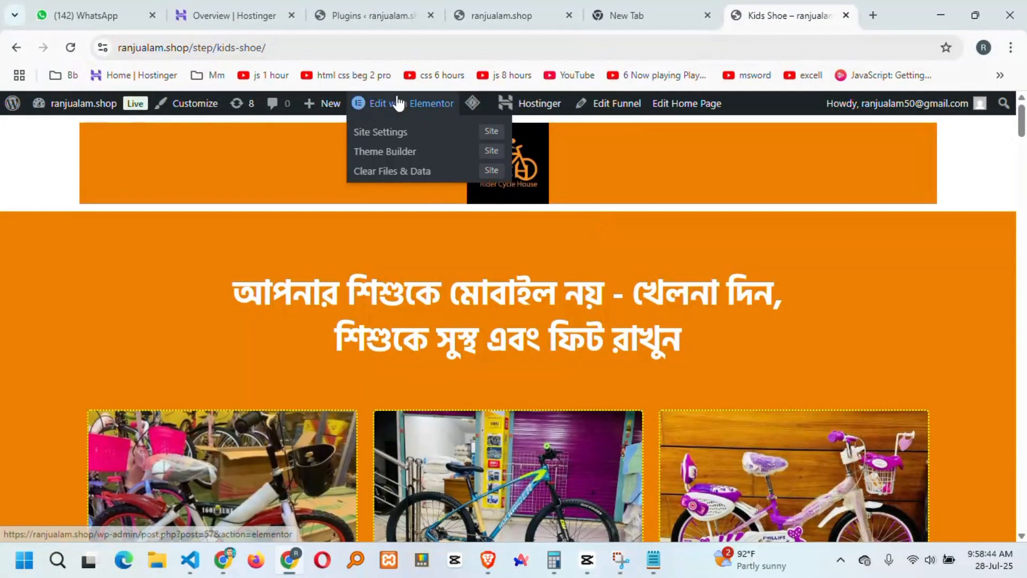
left_click(416, 170)
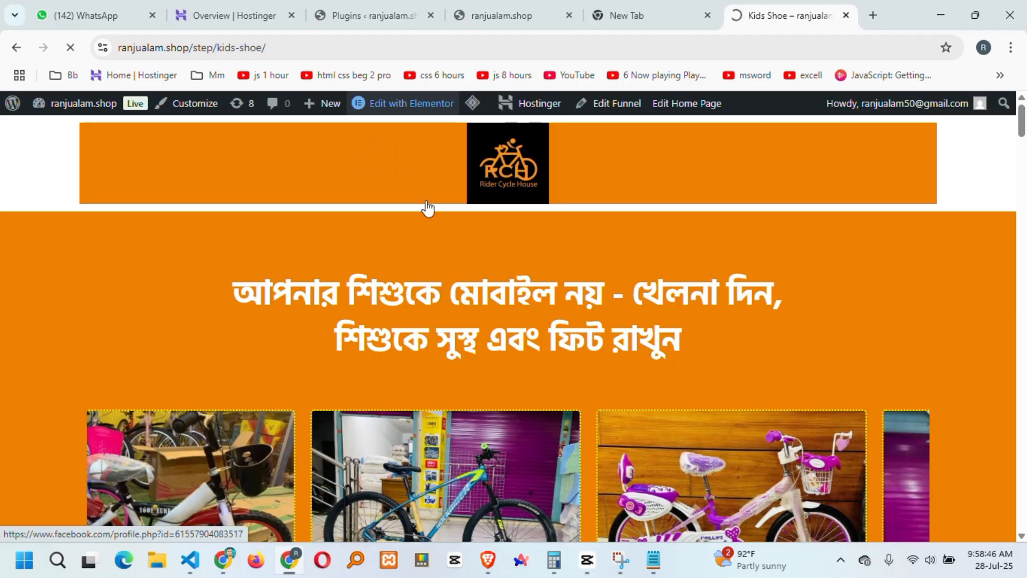
scroll(386, 286, "down", 4)
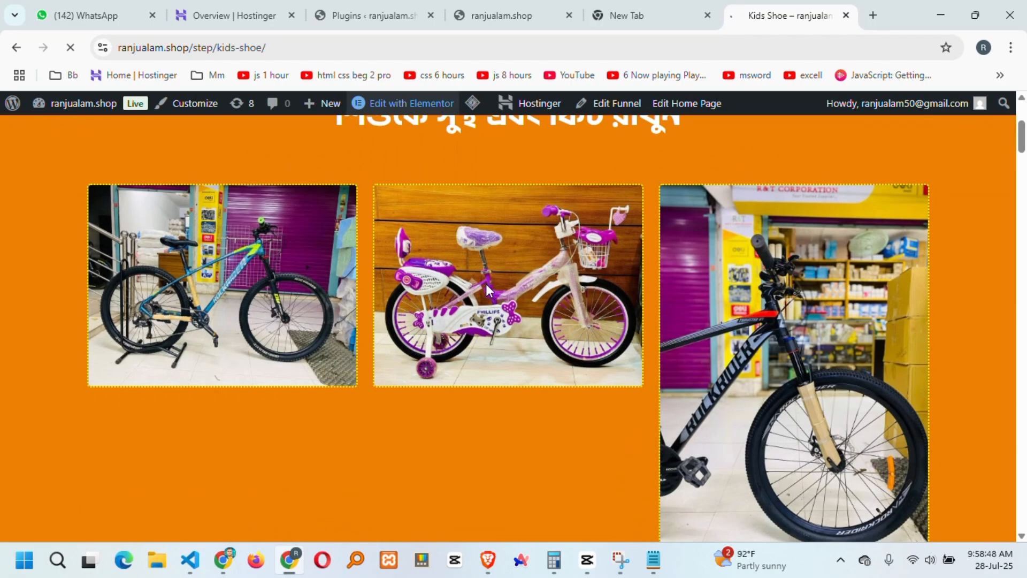
scroll(427, 230, "down", 7)
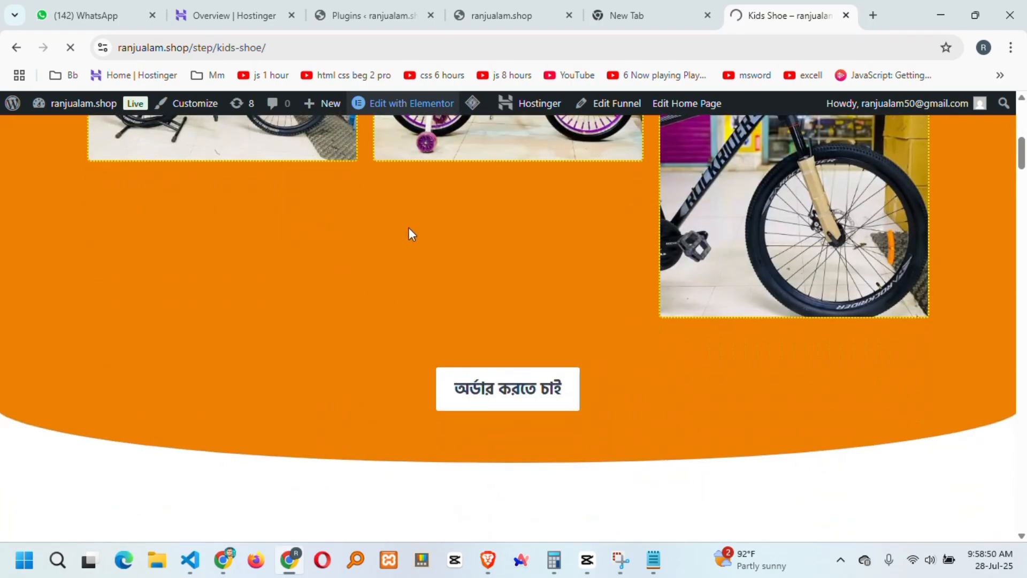
Open the Kids Shoe page in Elementor, close the Structure panel, and review the full layout.
left_click(389, 104)
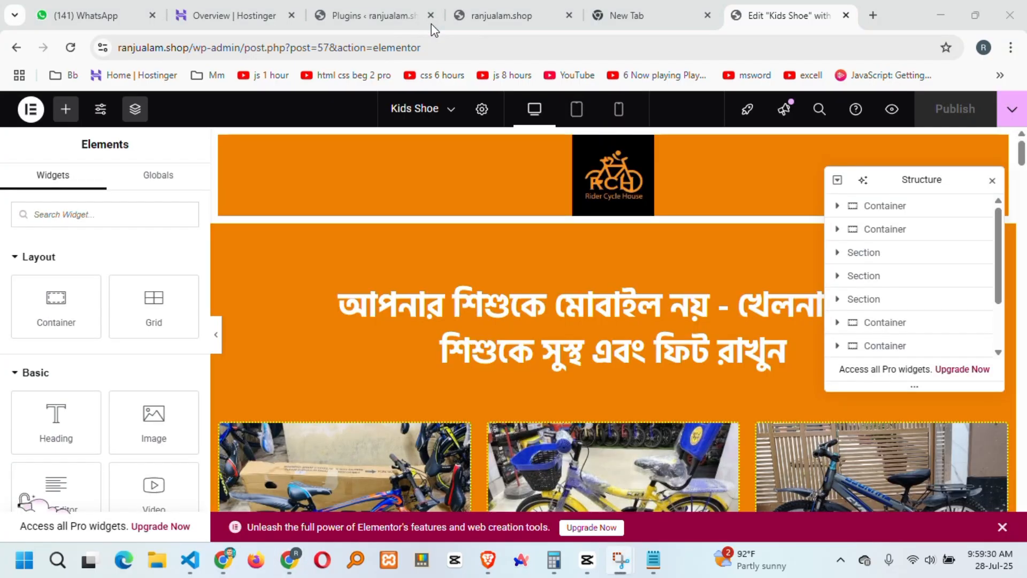
scroll(663, 291, "down", 4)
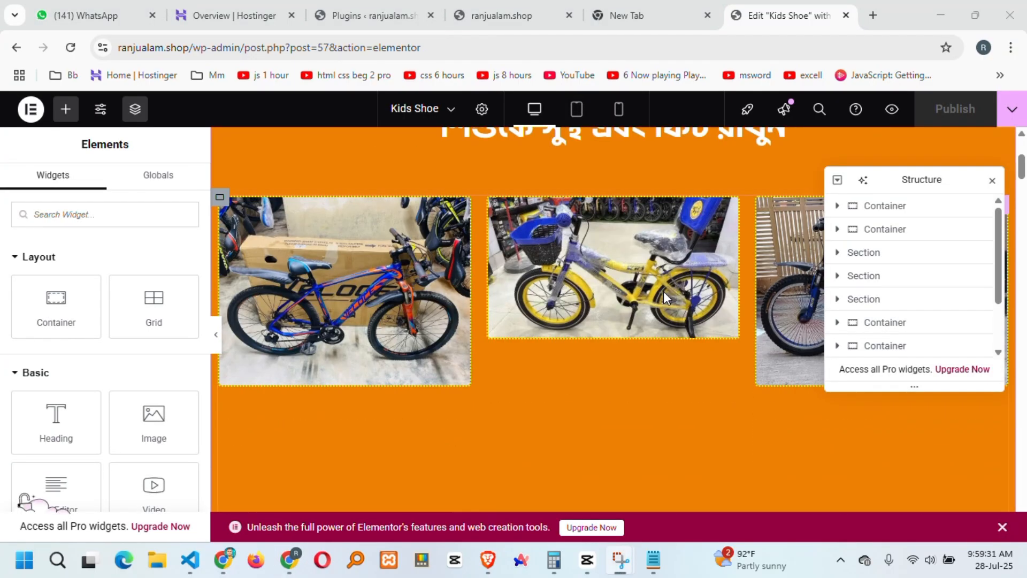
left_click(992, 183)
scroll(713, 273, "up", 4)
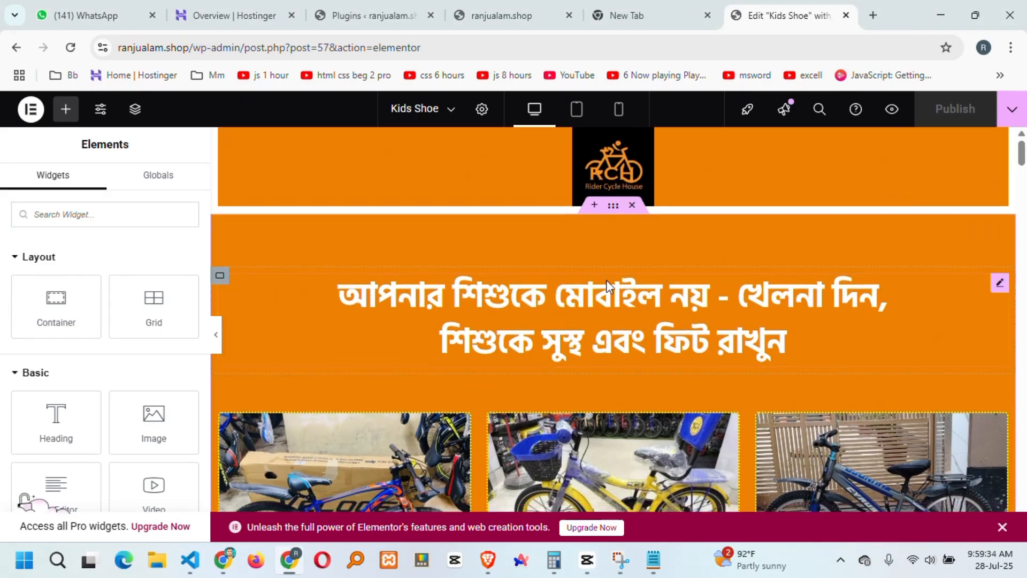
scroll(656, 327, "down", 20)
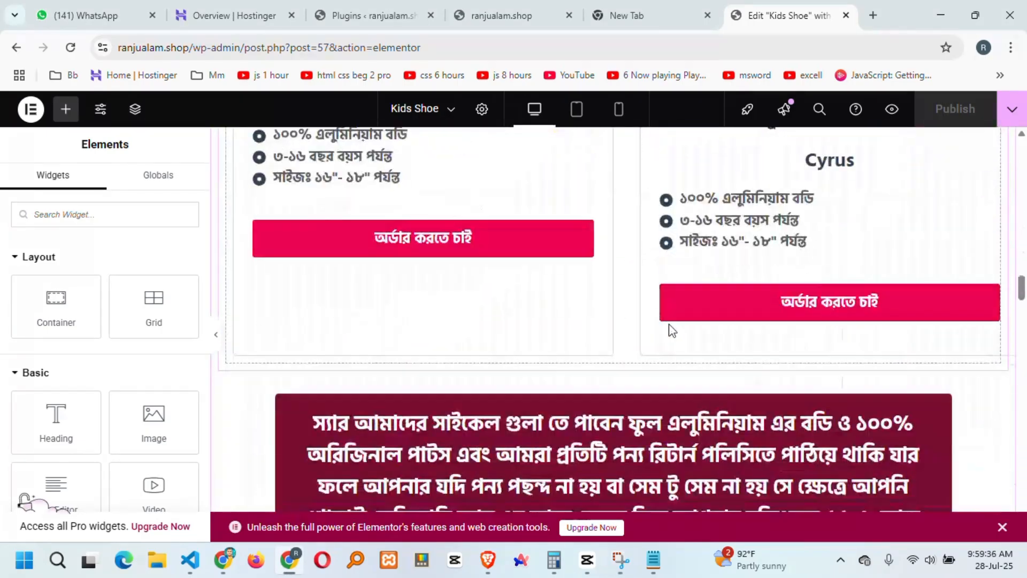
scroll(672, 330, "down", 15)
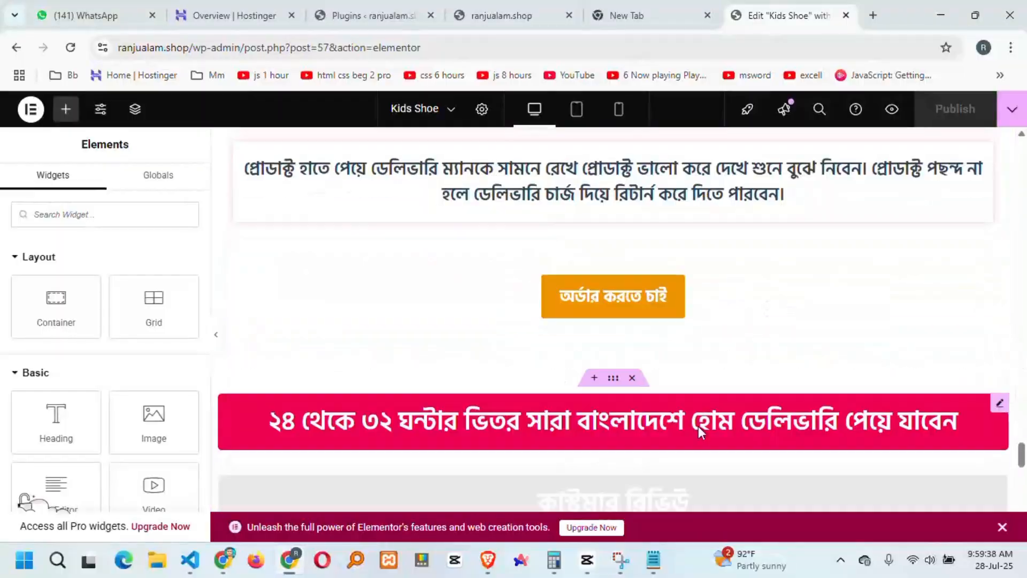
scroll(698, 426, "down", 10)
scroll(685, 429, "up", 6)
scroll(685, 429, "down", 1)
scroll(575, 372, "up", 3)
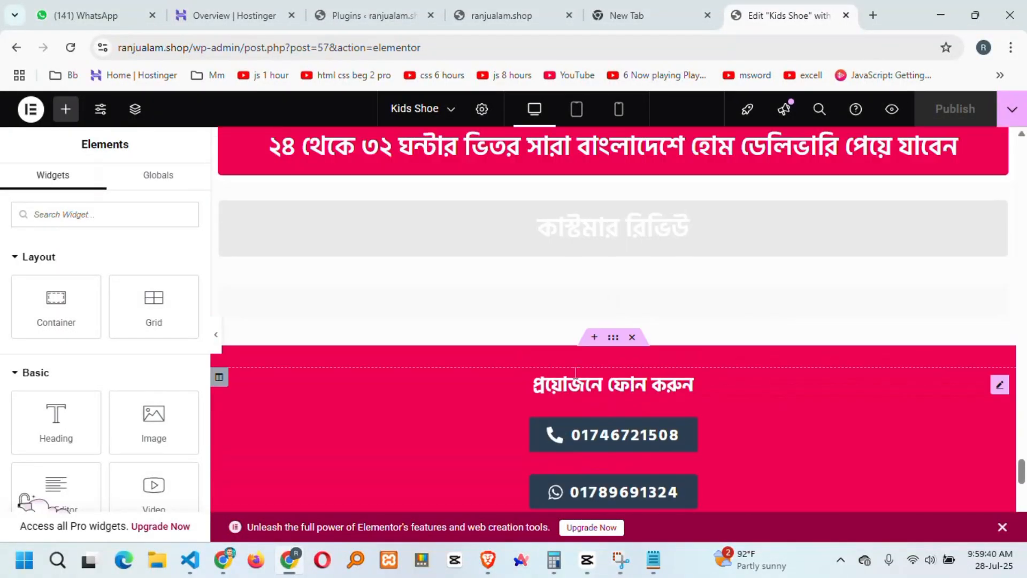
scroll(653, 394, "down", 10)
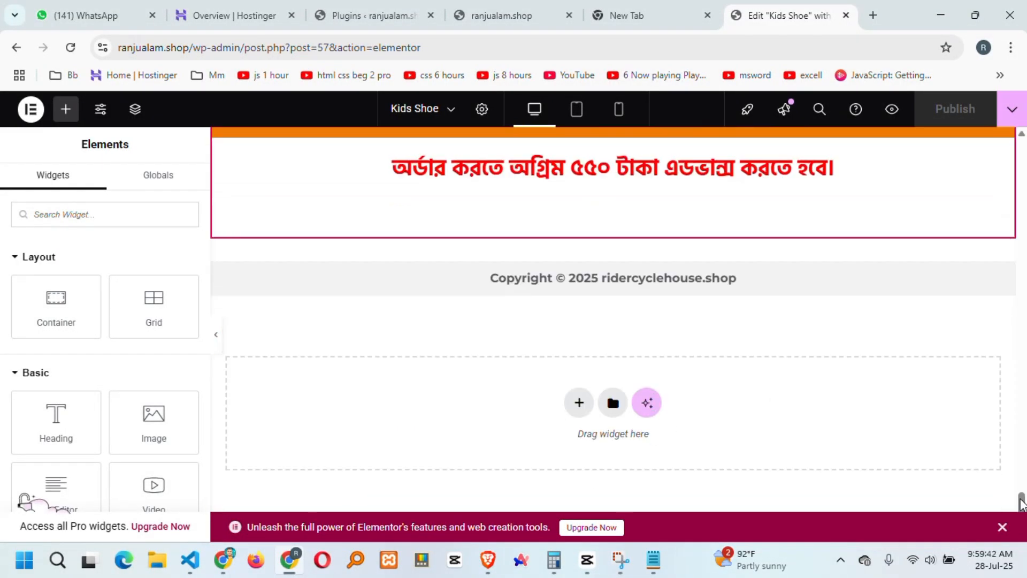
left_click_drag(1022, 503, 1022, 152)
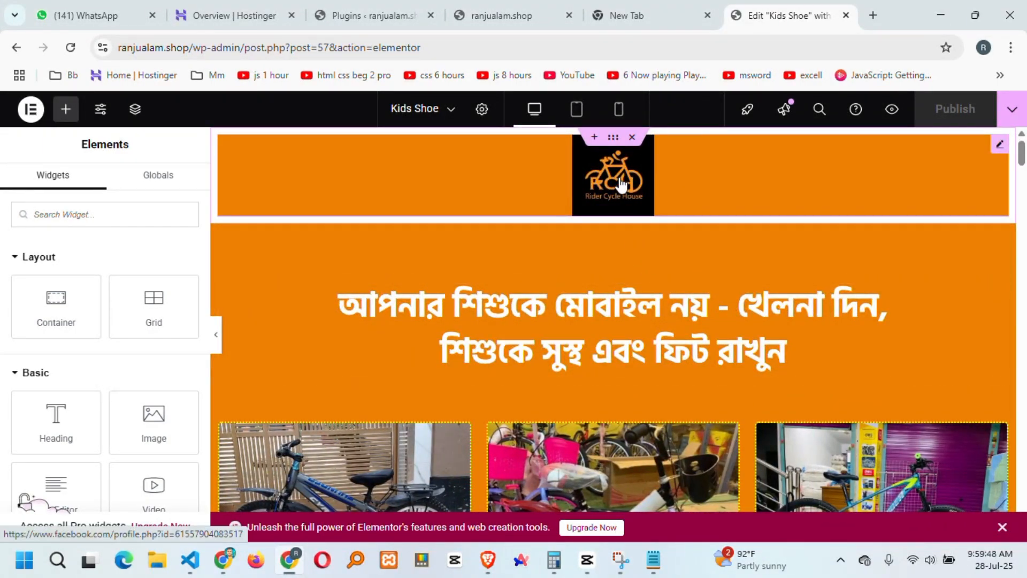
Swap the Rider Cycle House banner logo for bkash.png from the Media Library.
left_click(620, 184)
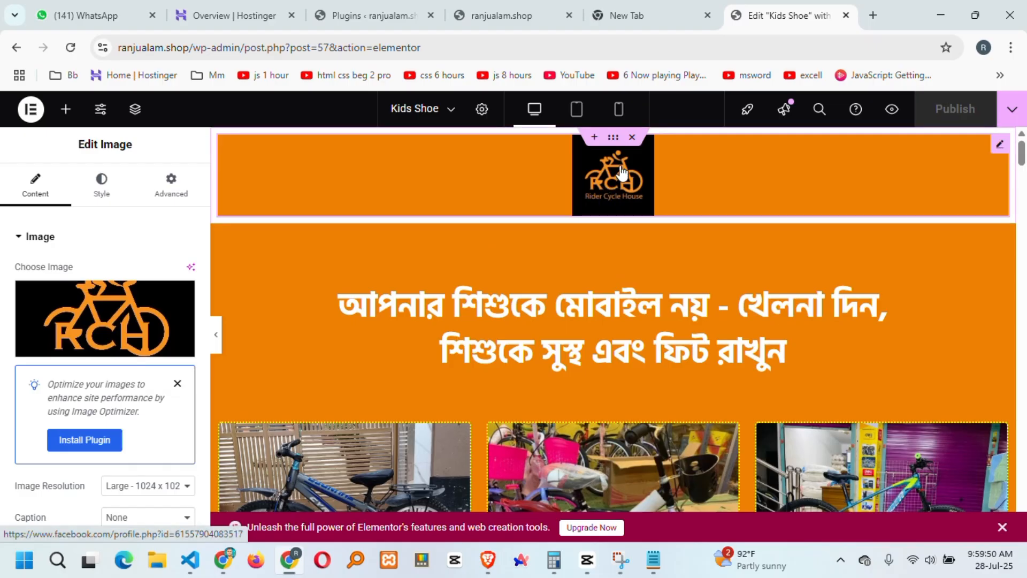
left_click(89, 311)
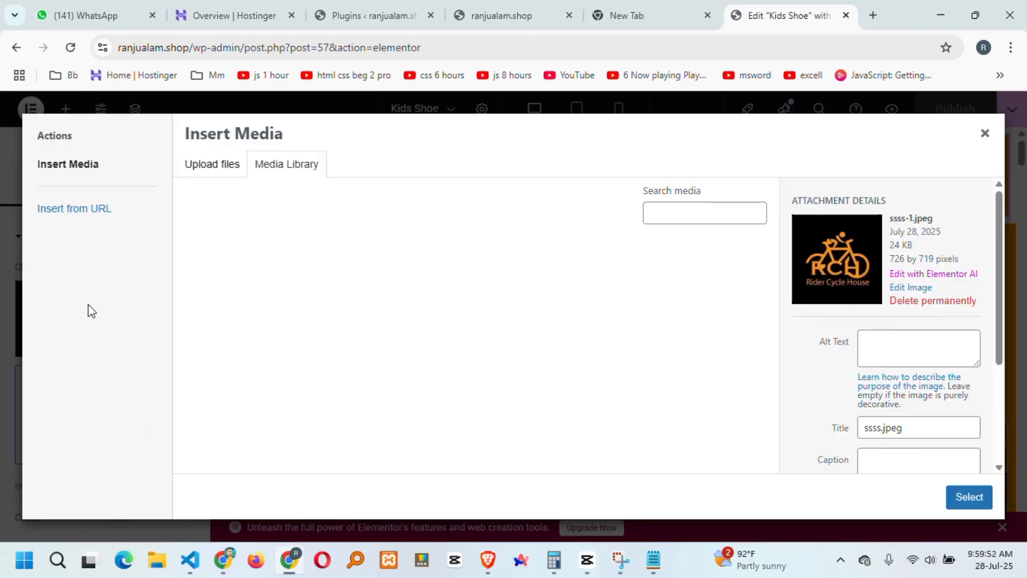
scroll(516, 337, "down", 2)
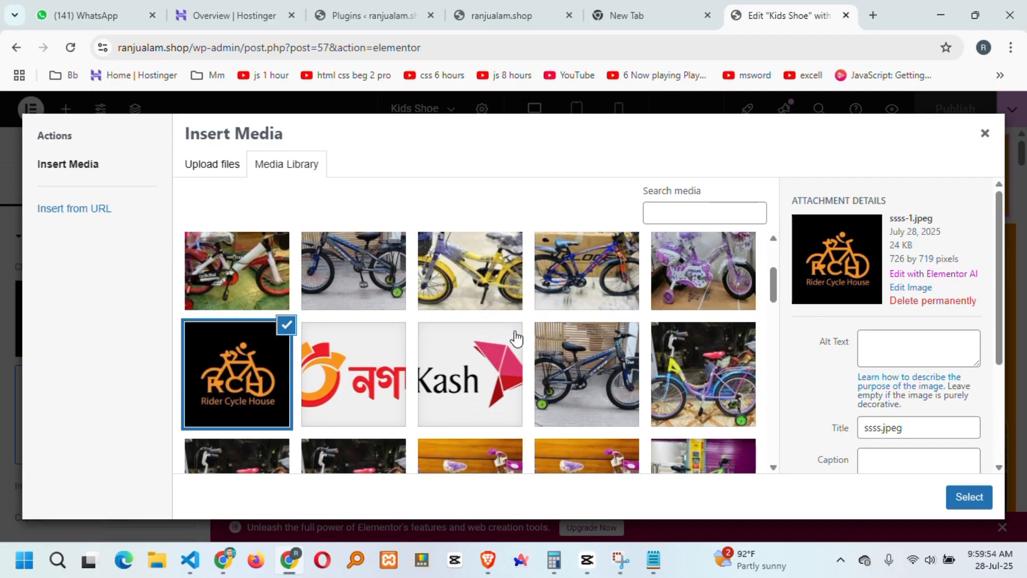
left_click(471, 381)
left_click(966, 499)
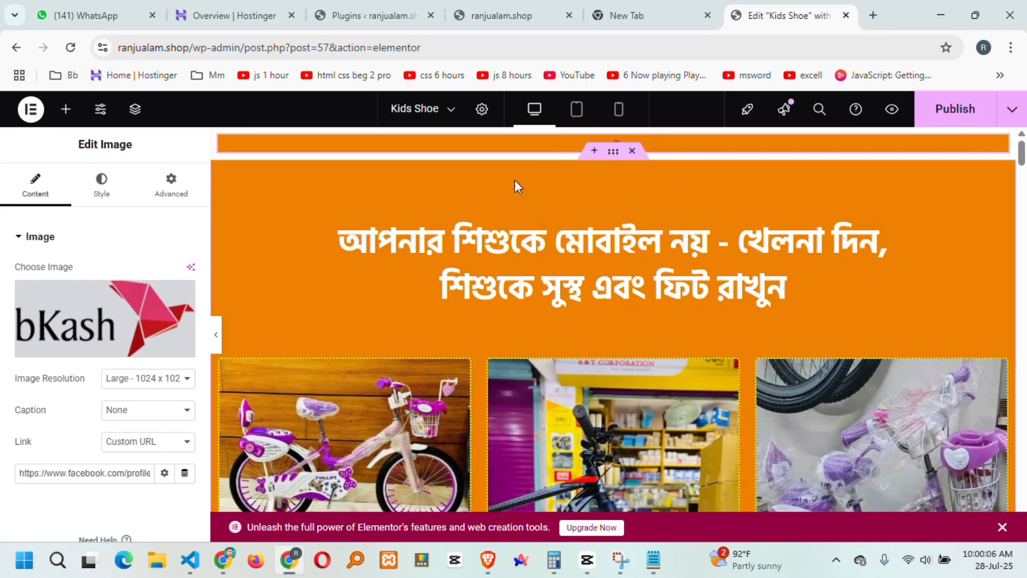
Set the bKash logo width to 98% in the mobile layout and publish.
left_click(101, 185)
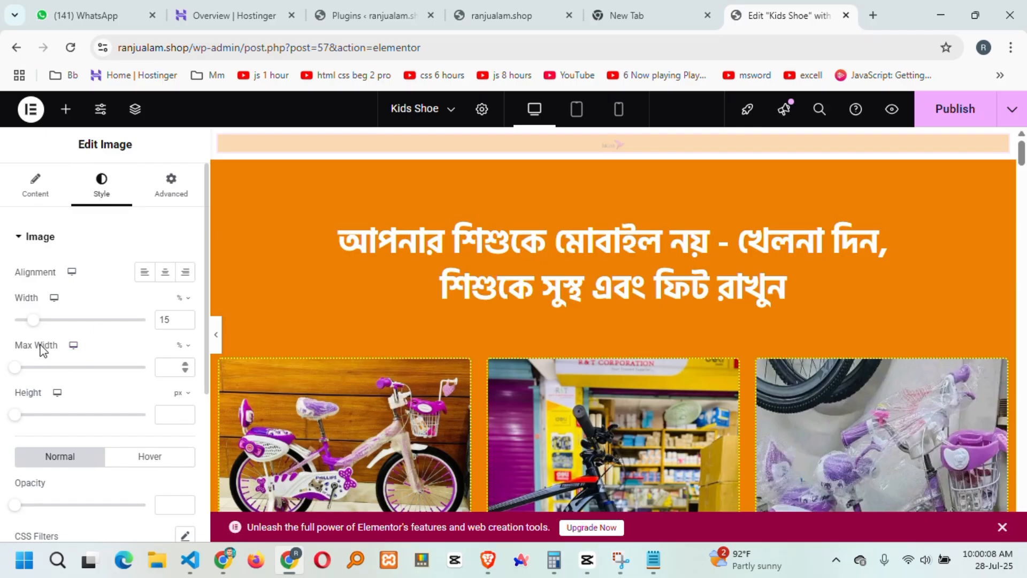
left_click_drag(33, 321, 130, 382)
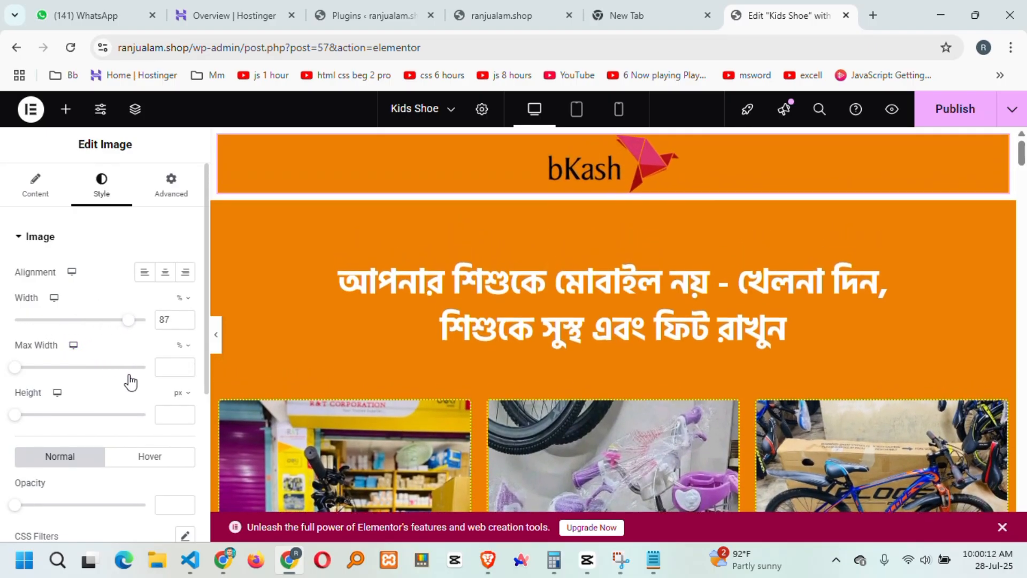
left_click(948, 112)
left_click(619, 109)
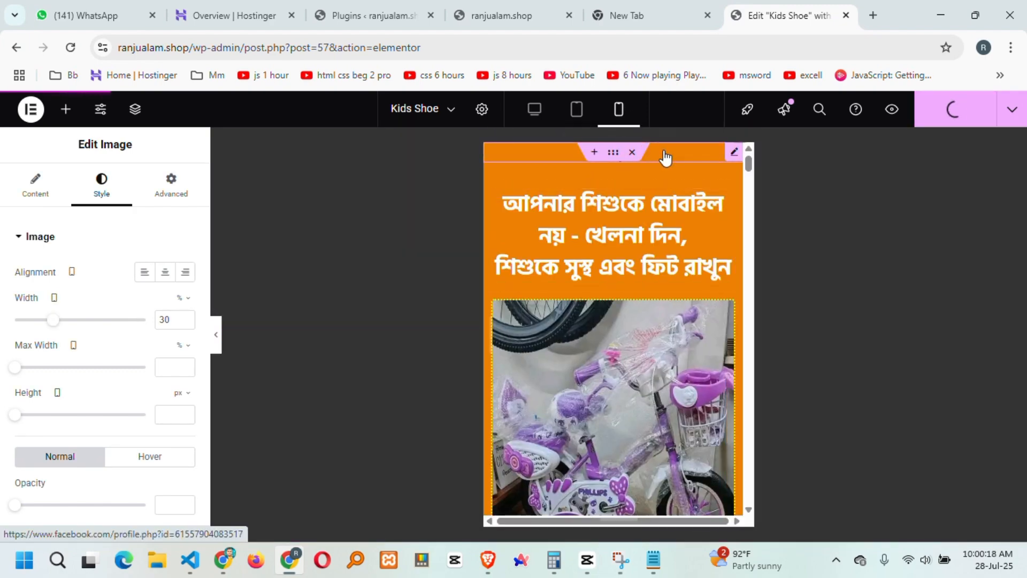
left_click_drag(54, 321, 142, 351)
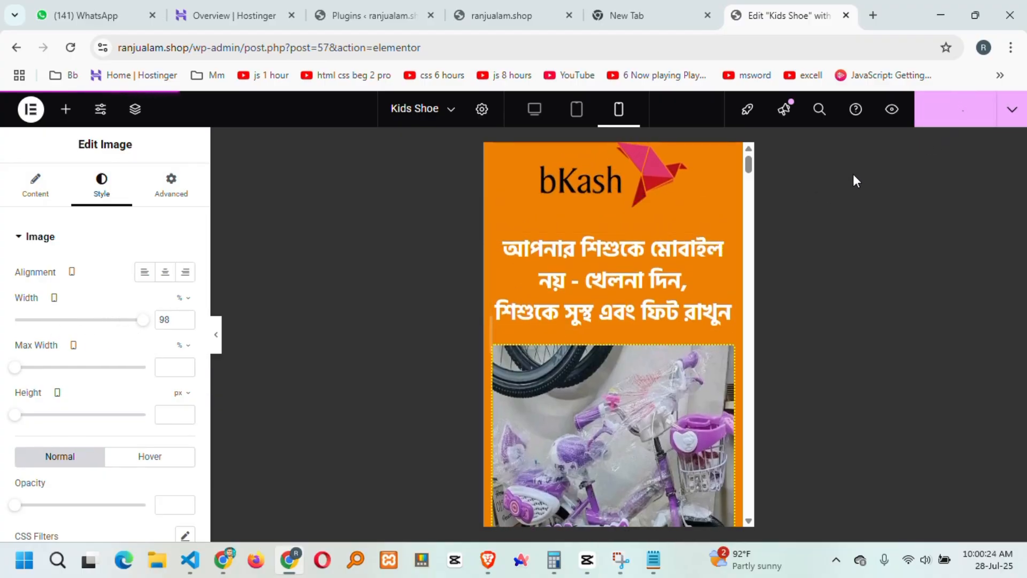
left_click(952, 119)
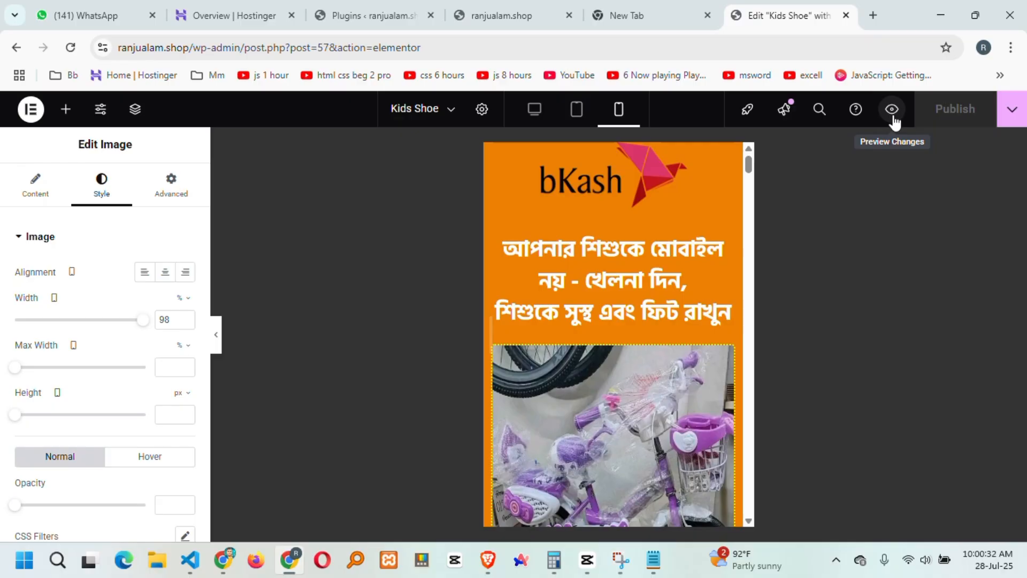
Preview the published page and check the bKash logo and order form.
left_click(892, 111)
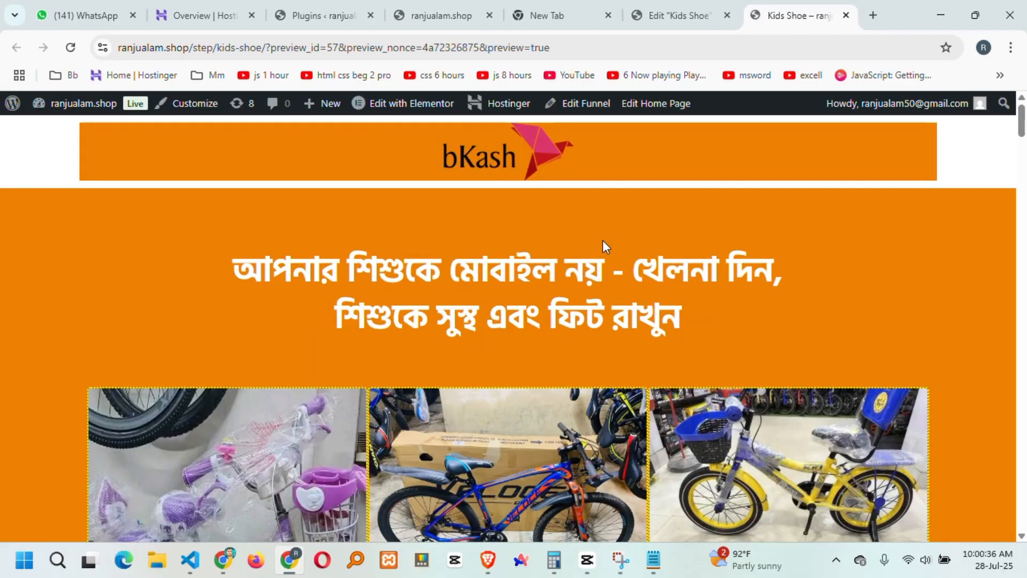
scroll(603, 240, "down", 9)
left_click(499, 188)
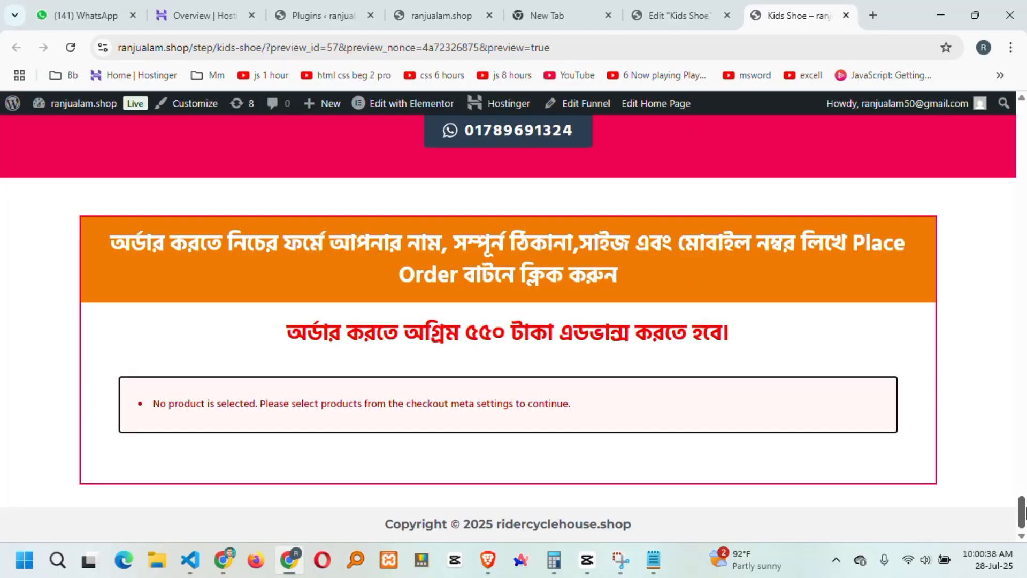
scroll(653, 146, "up", 20)
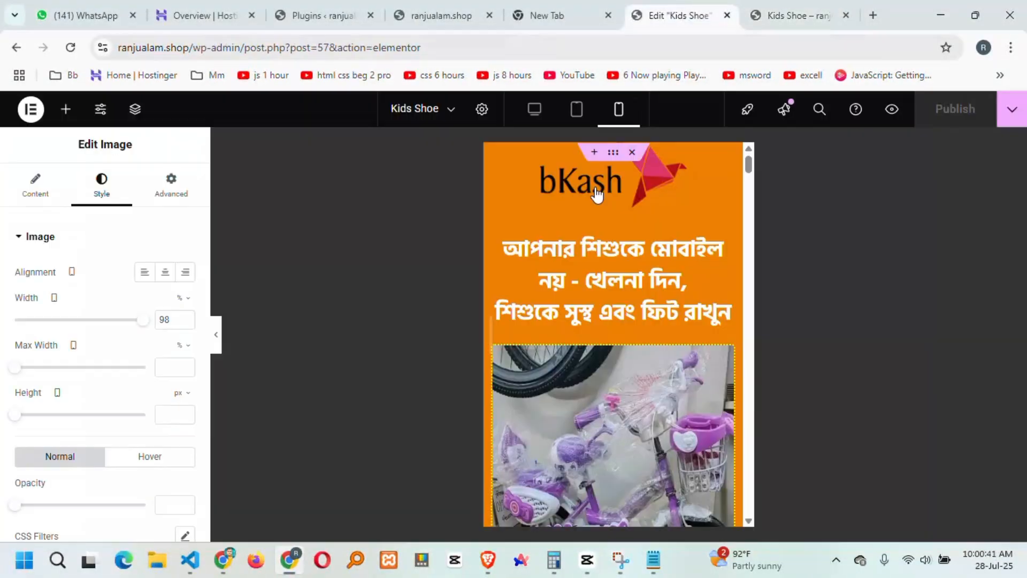
Back in the editor, delete the old two-line Bengali headline text.
left_click(676, 12)
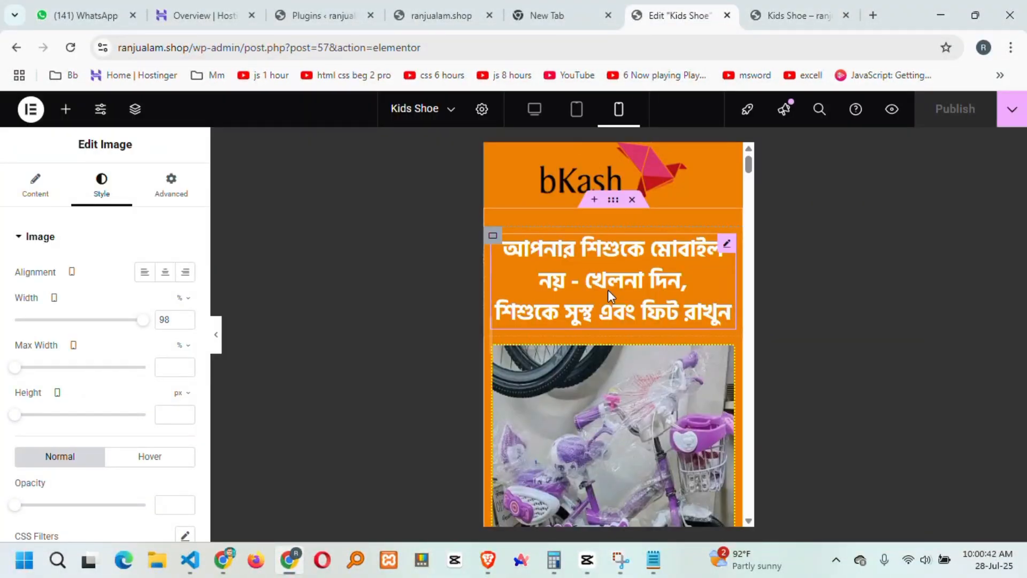
left_click(640, 277)
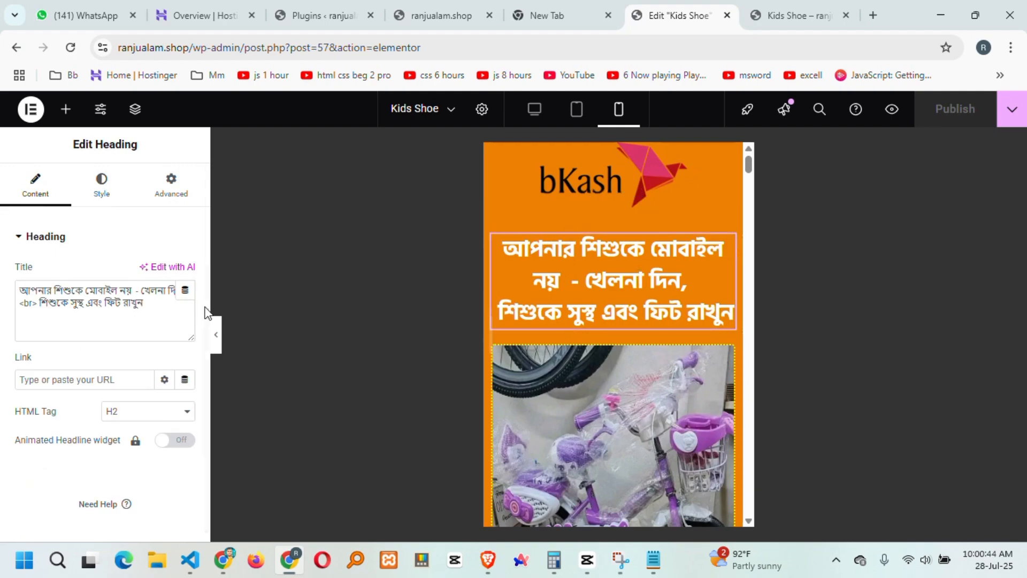
left_click_drag(175, 311, 2, 265)
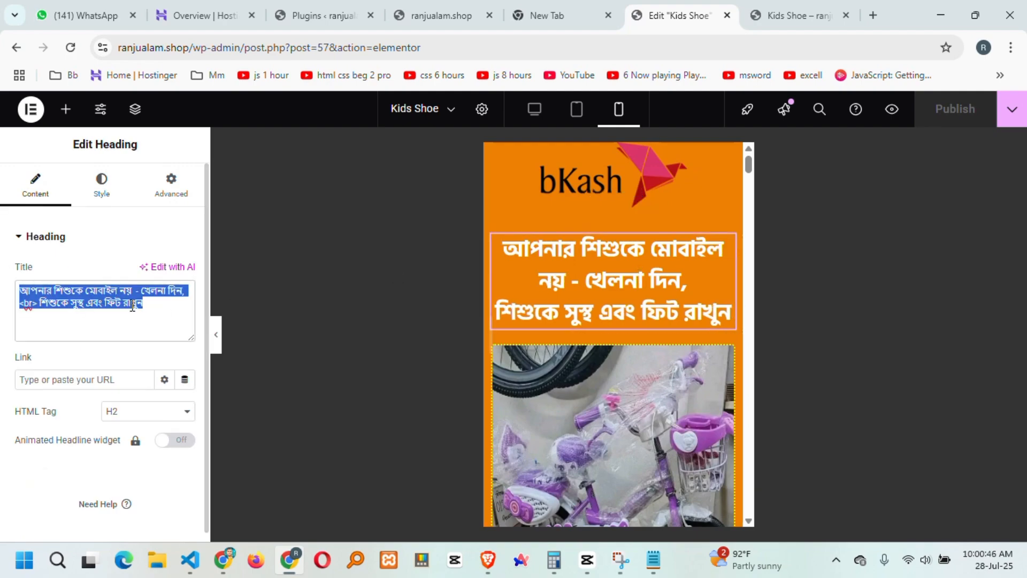
key("BackSpace")
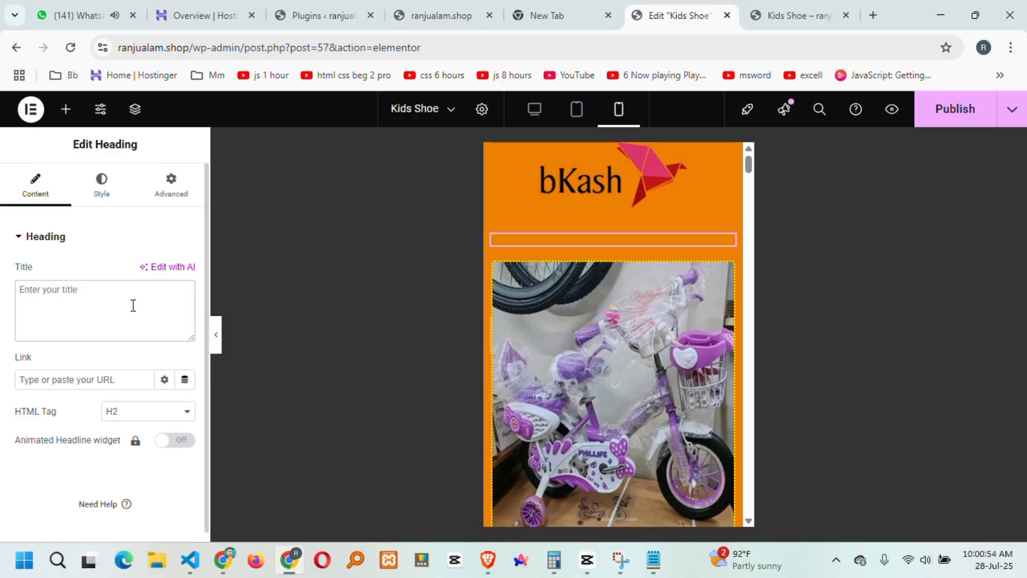
Type the new heading 'আপনার শিশুকে খেলনা দিন' into the Title field.
type("আপনার শি")
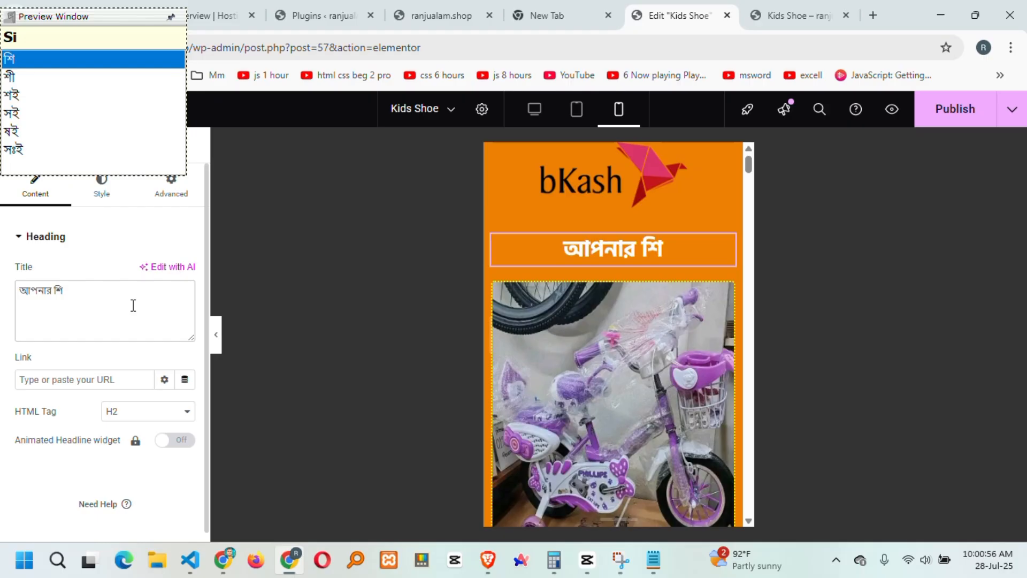
type("শুর")
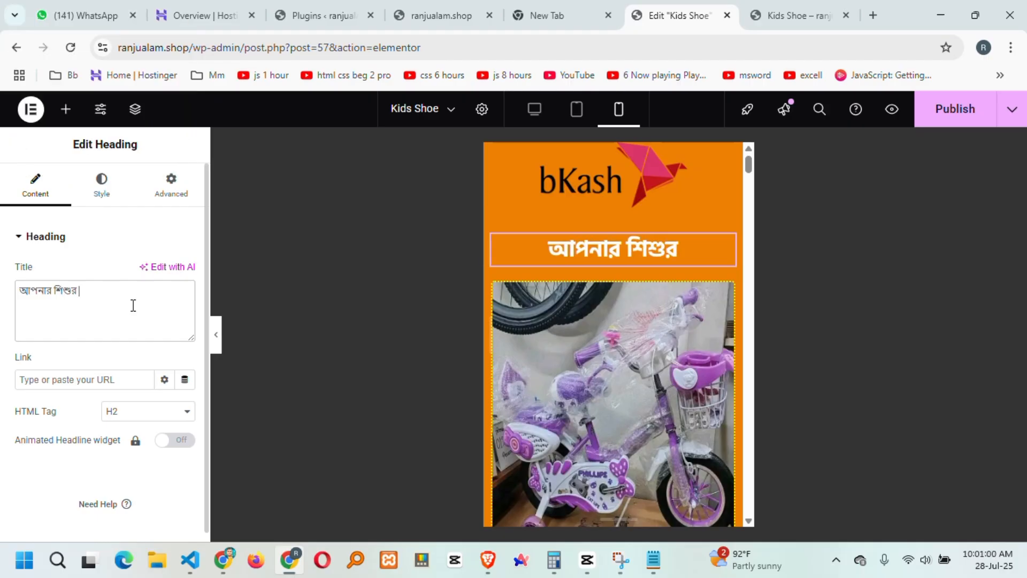
key("BackSpace")
key("BackSpace")
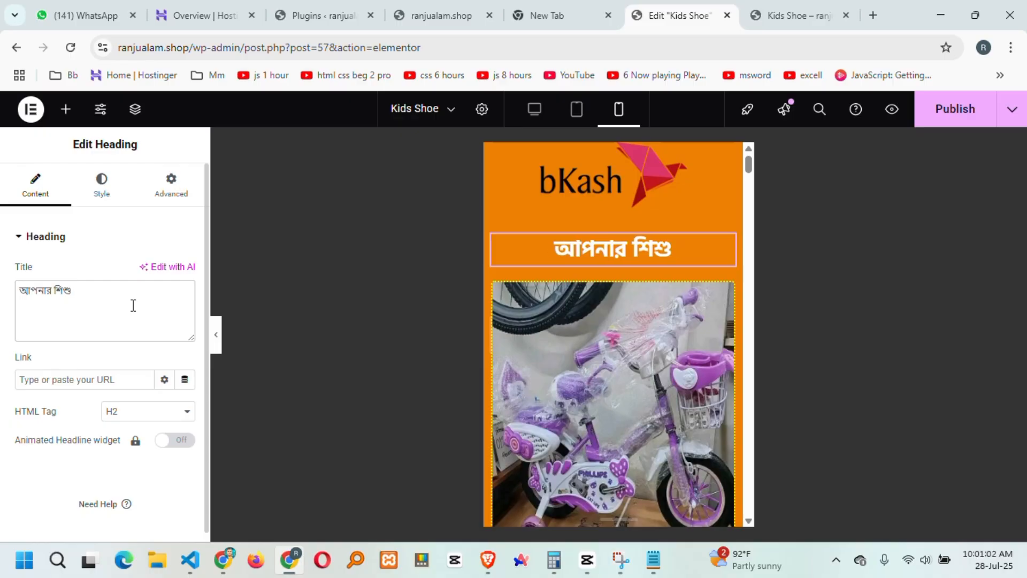
type("উর")
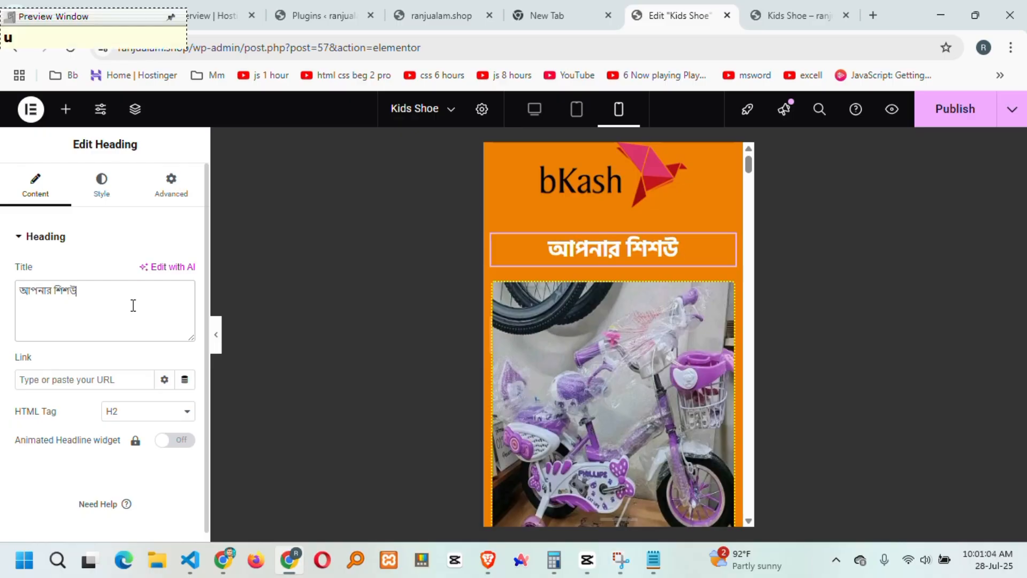
key("BackSpace")
key("BackSpace")
key("BackSpace")
type("Suke")
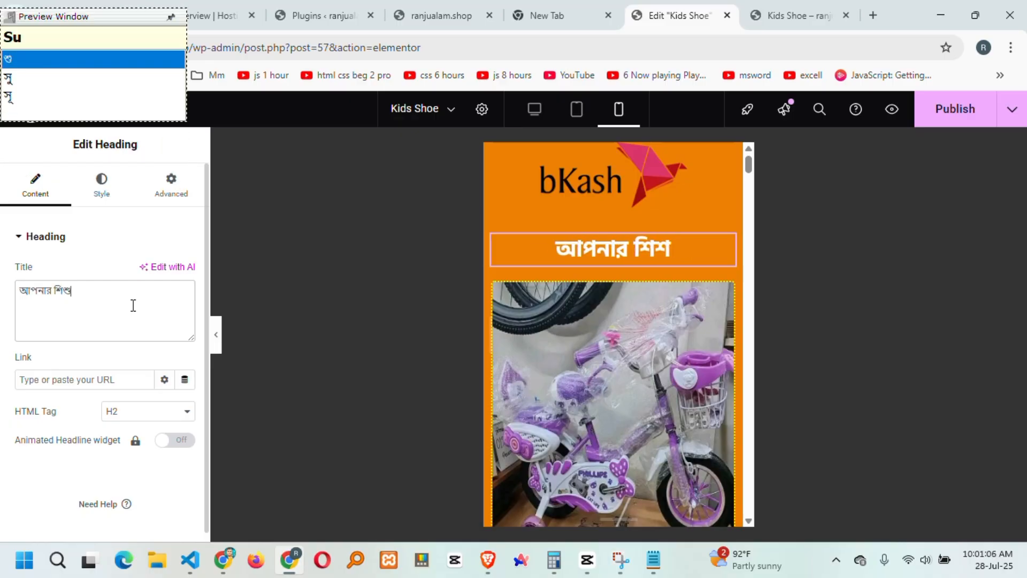
type(" khelana")
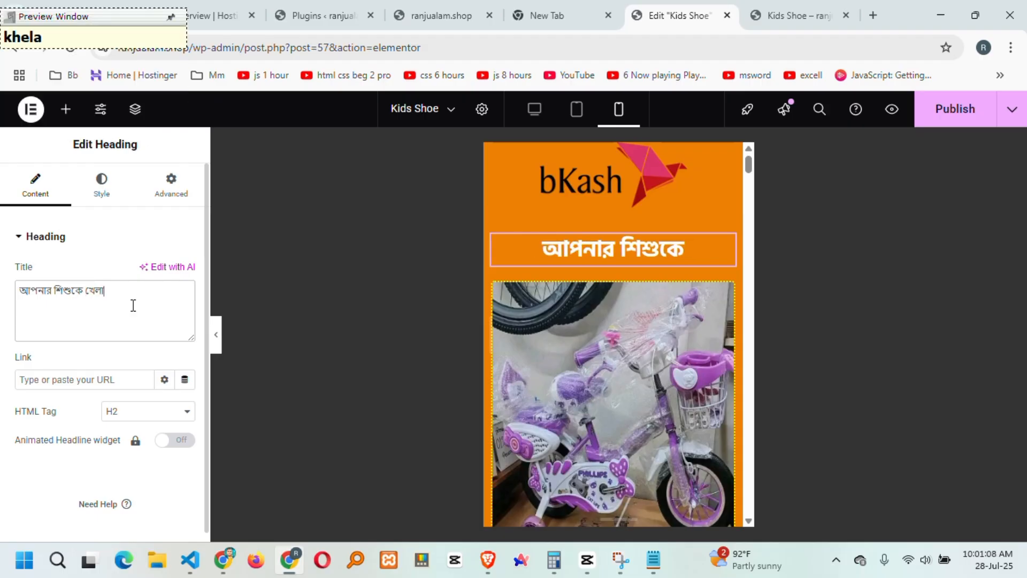
key("BackSpace")
key("BackSpace")
key("BackSpace")
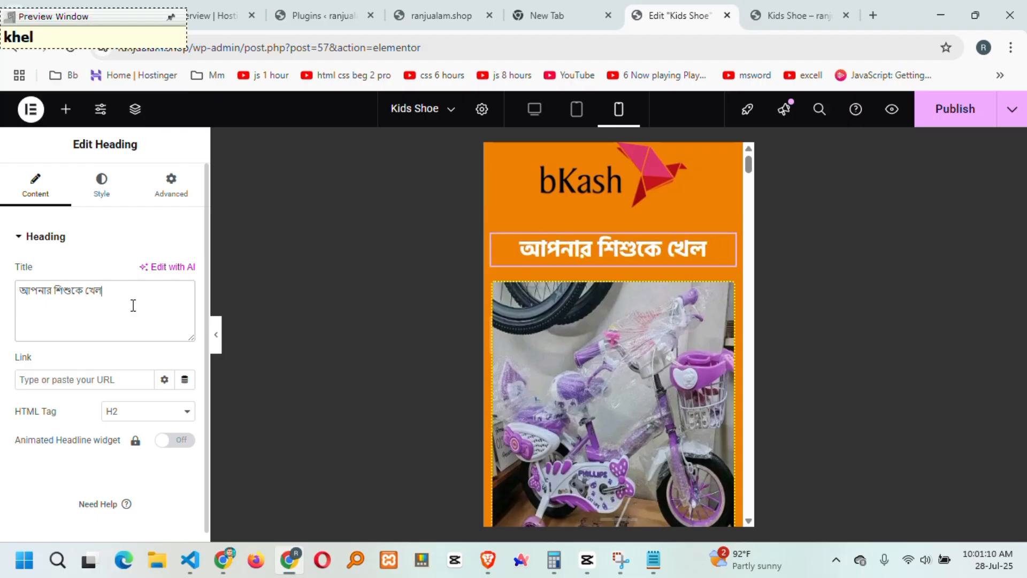
type("na din")
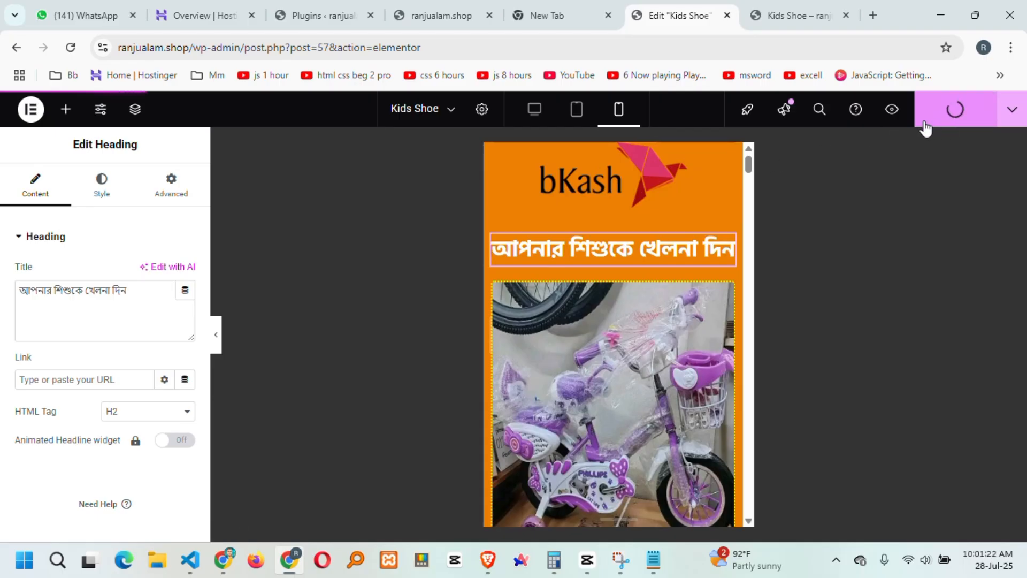
scroll(701, 269, "down", 3)
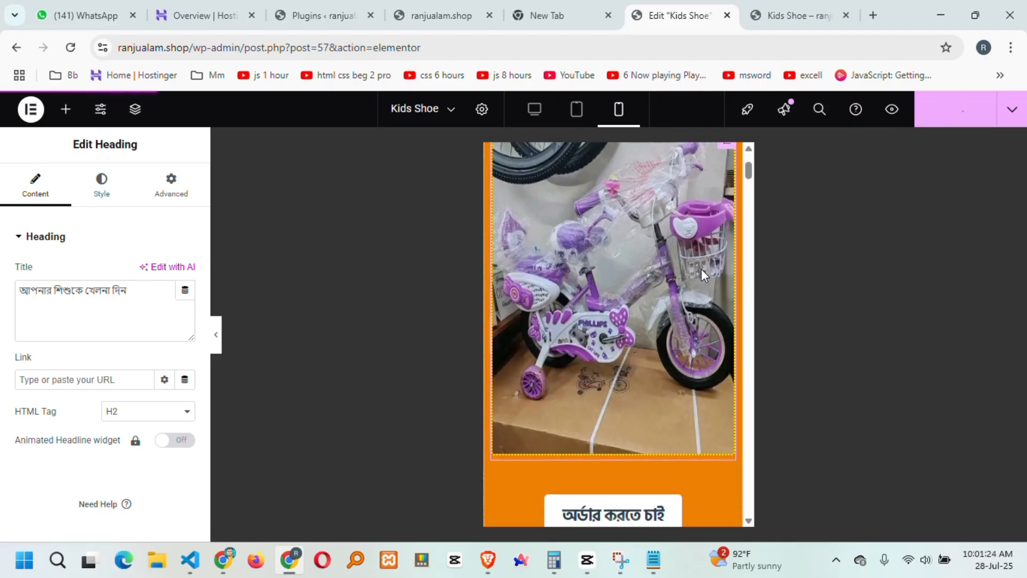
scroll(708, 267, "up", 3)
left_click(781, 6)
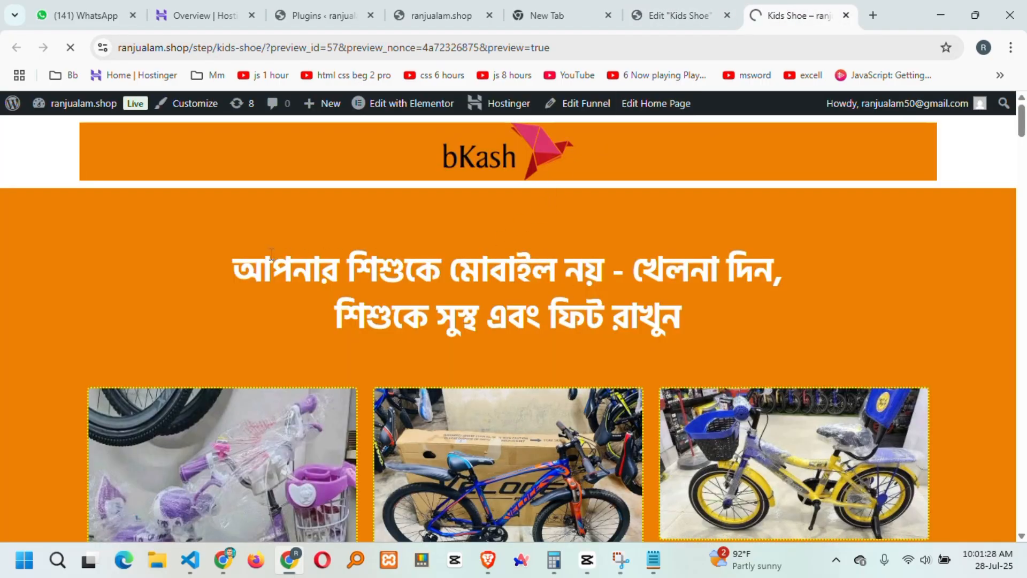
left_click_drag(271, 255, 687, 321)
left_click(599, 304)
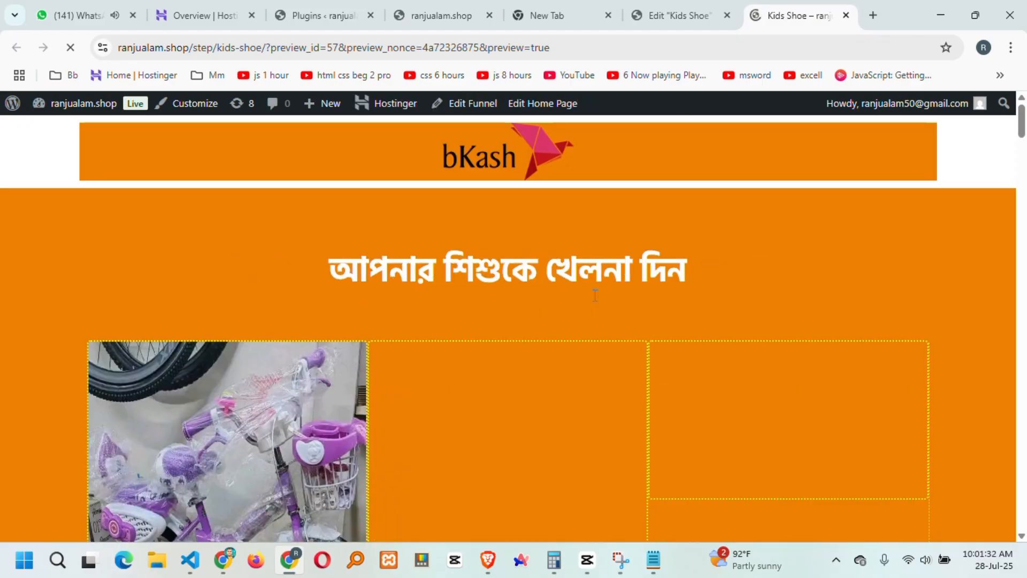
key("End")
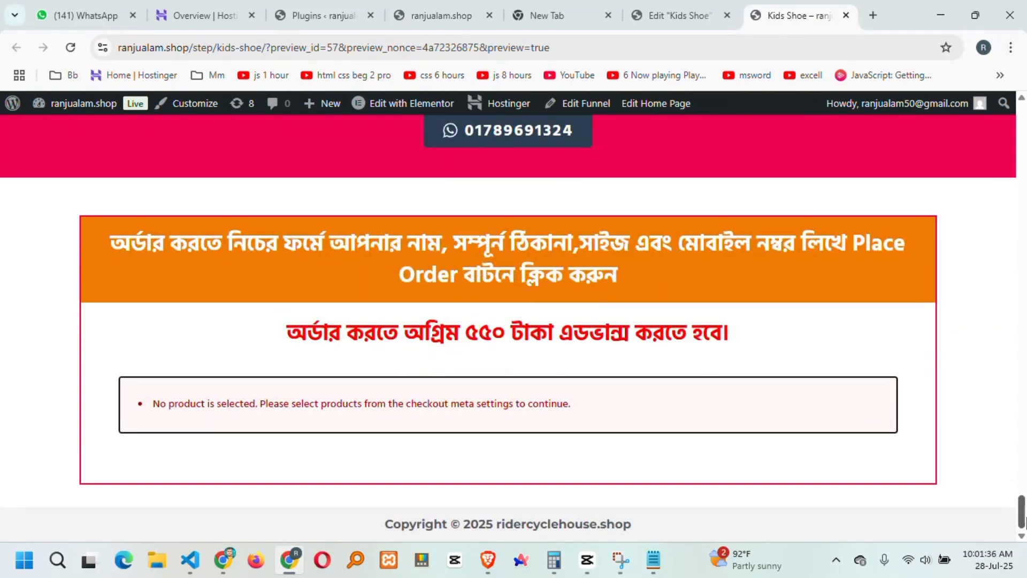
key("Home")
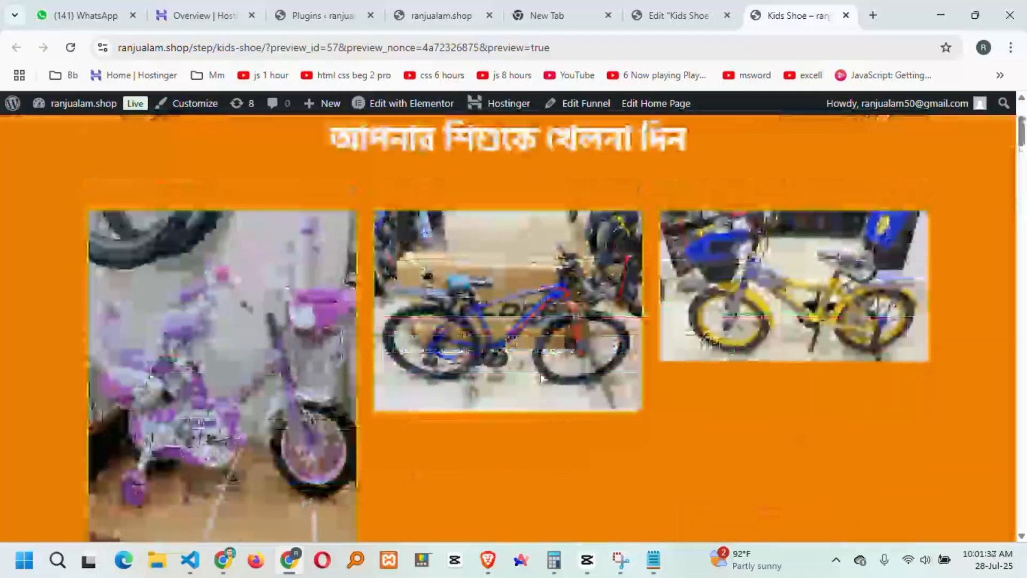
left_click(679, 14)
Switch the editor to desktop view and scroll through the page layout.
scroll(628, 311, "down", 3)
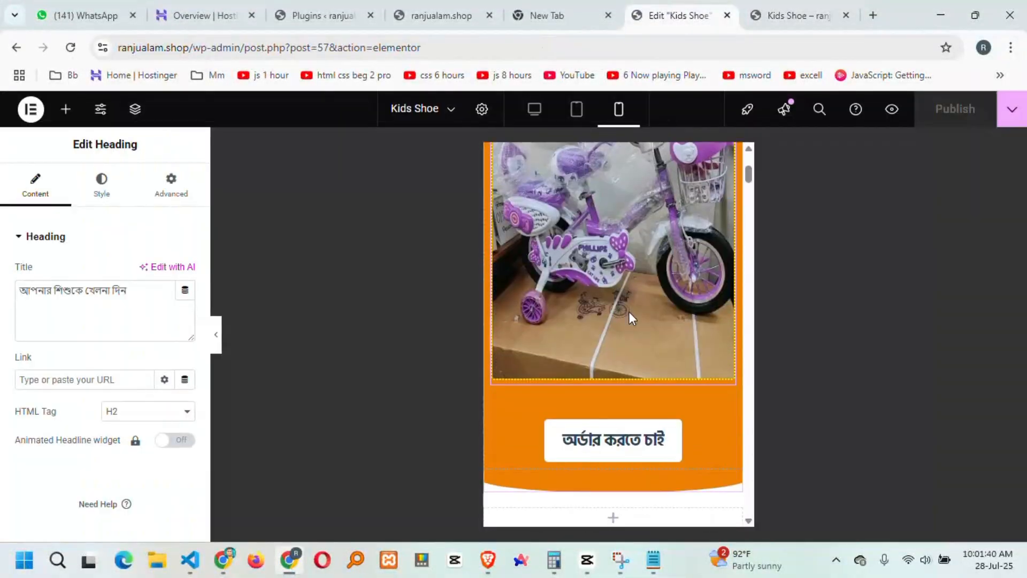
scroll(628, 311, "down", 10)
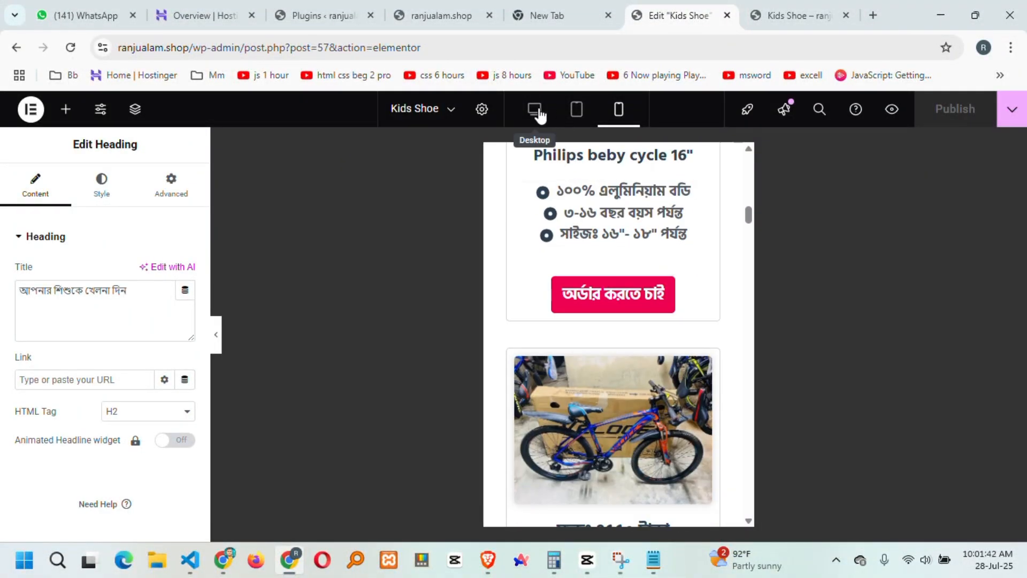
left_click(536, 111)
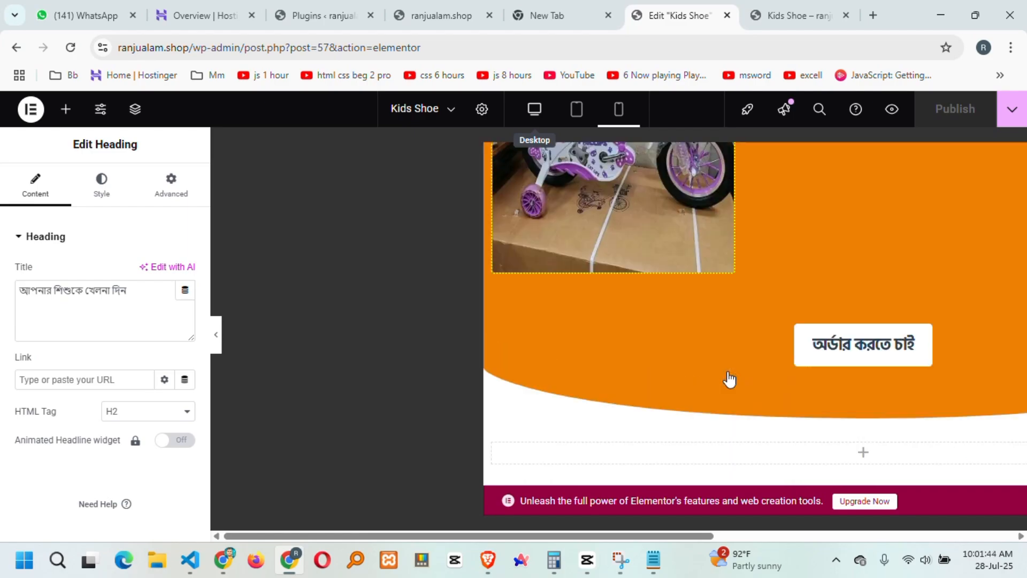
scroll(591, 336, "down", 15)
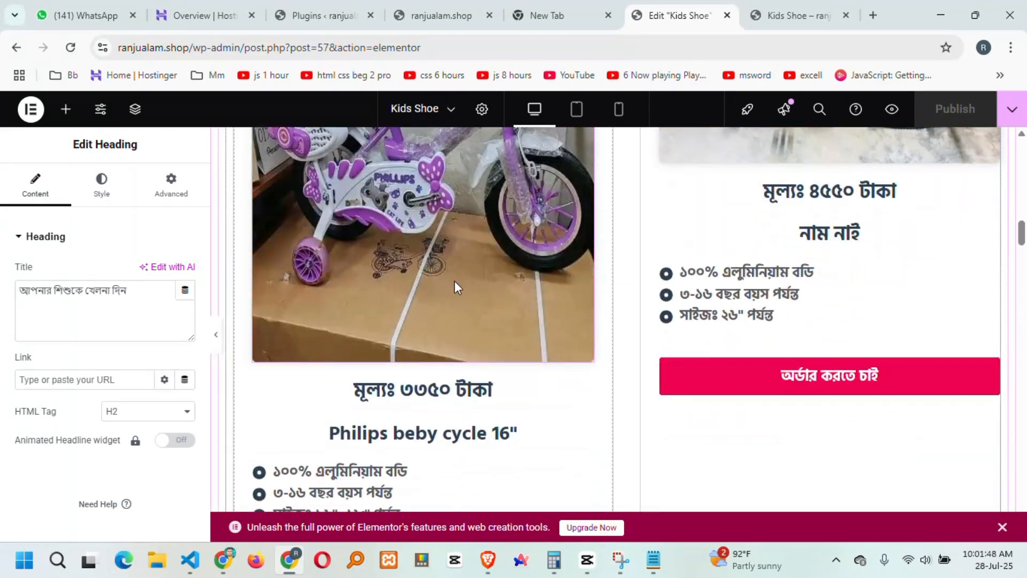
scroll(454, 281, "up", 5)
scroll(469, 353, "down", 5)
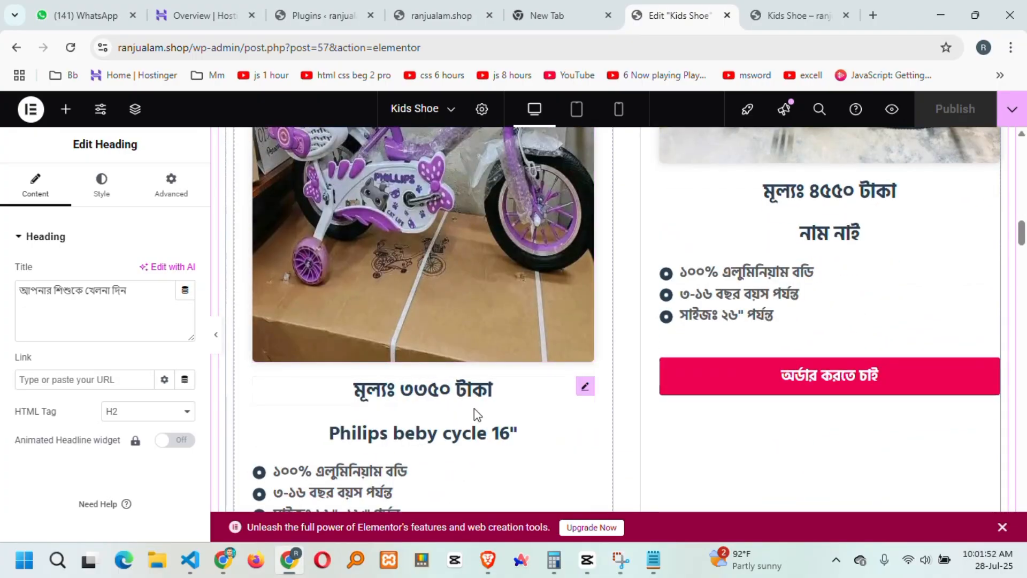
scroll(461, 324, "up", 4)
Select the purple bike product image for replacement and open a new Chrome tab.
left_click(368, 332)
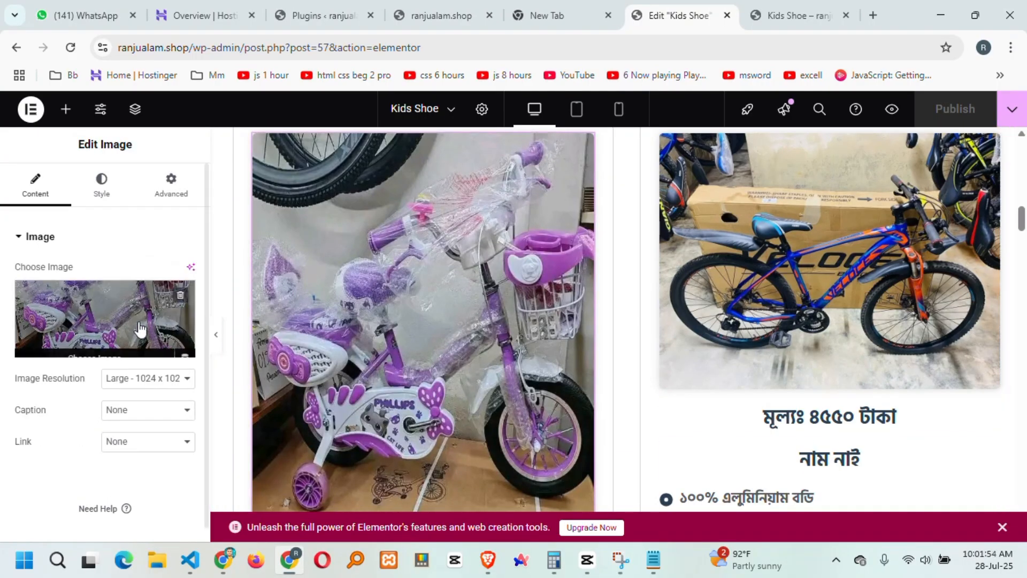
left_click(105, 313)
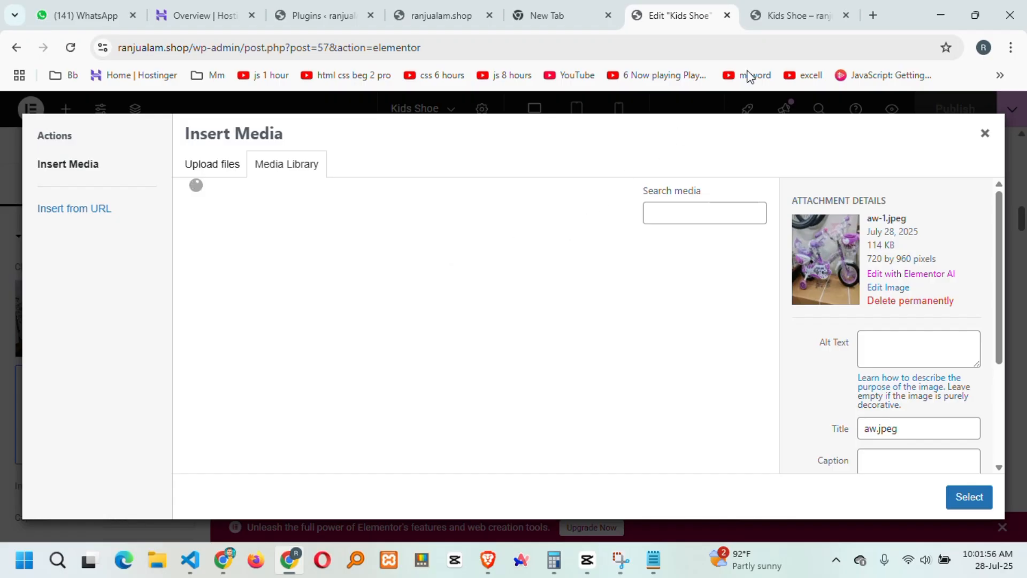
left_click(872, 16)
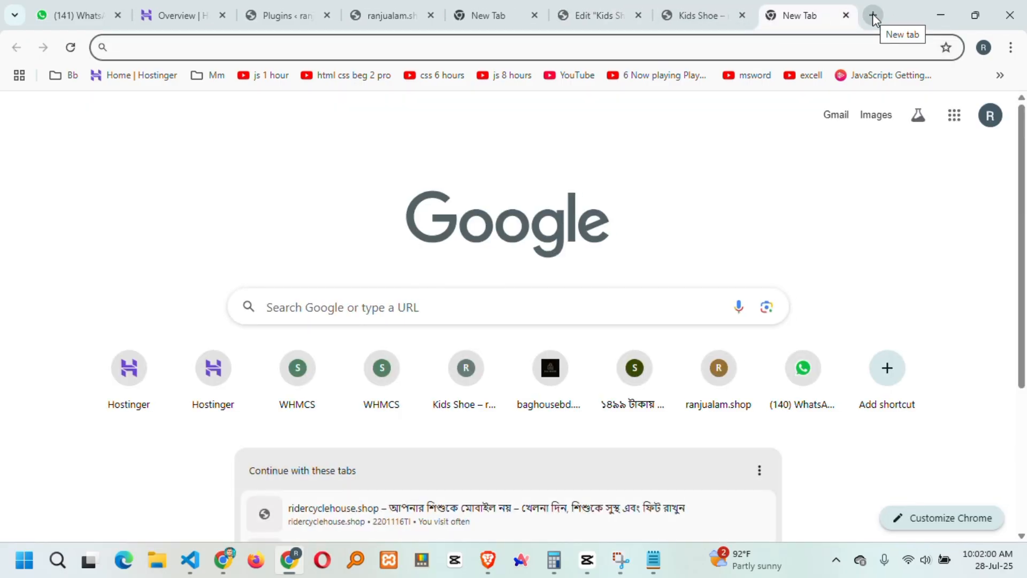
Search Google for 'toys car' and preview the yellow Bumblebee car image.
type("car")
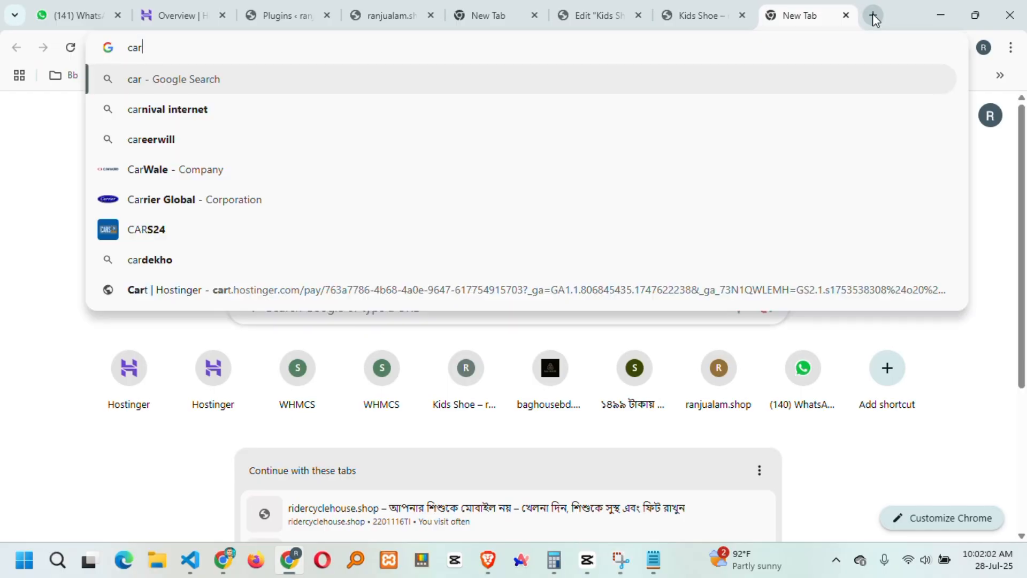
key("Escape")
type("toys car")
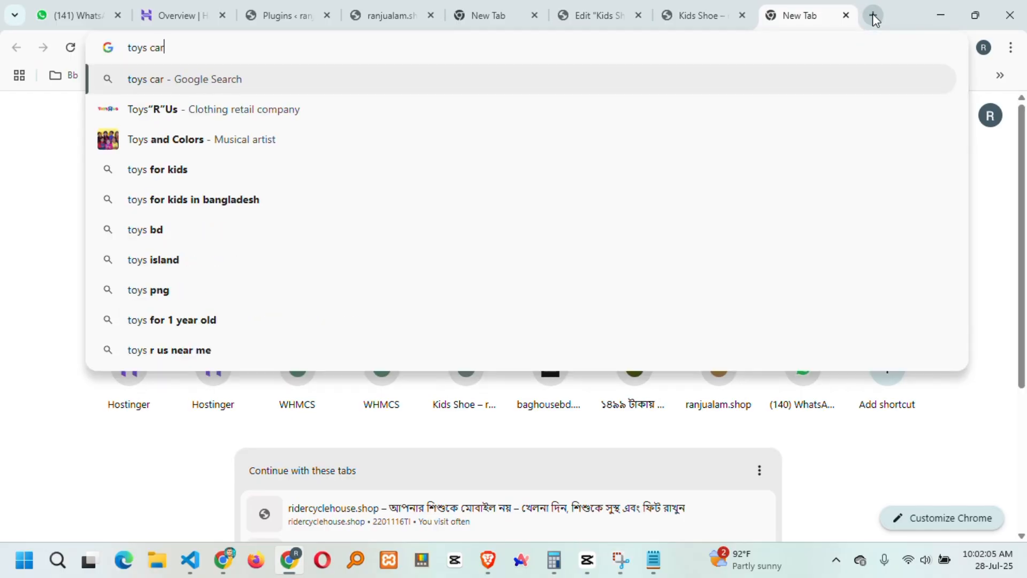
key("Return")
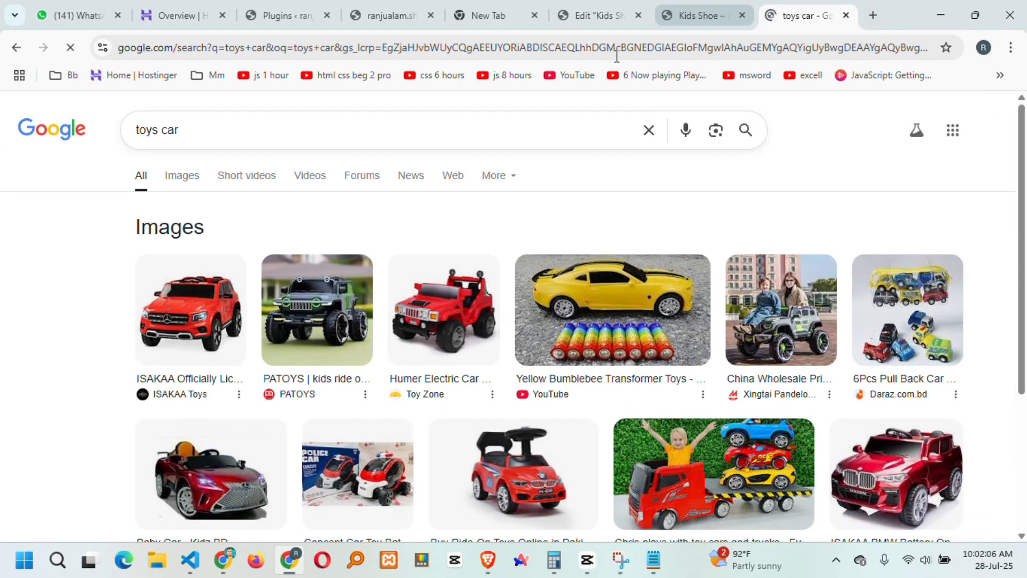
scroll(495, 436, "down", 3)
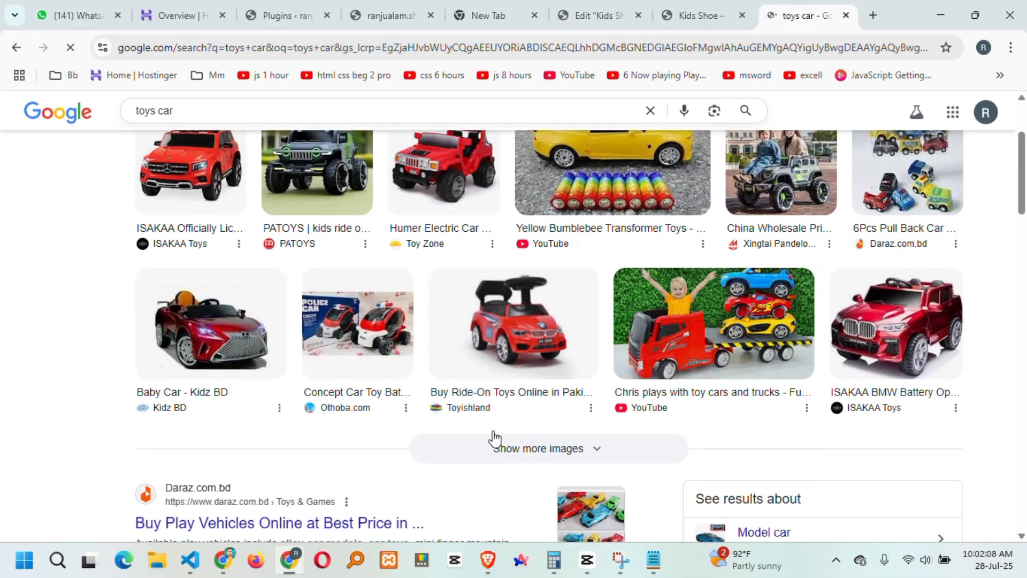
scroll(495, 436, "up", 3)
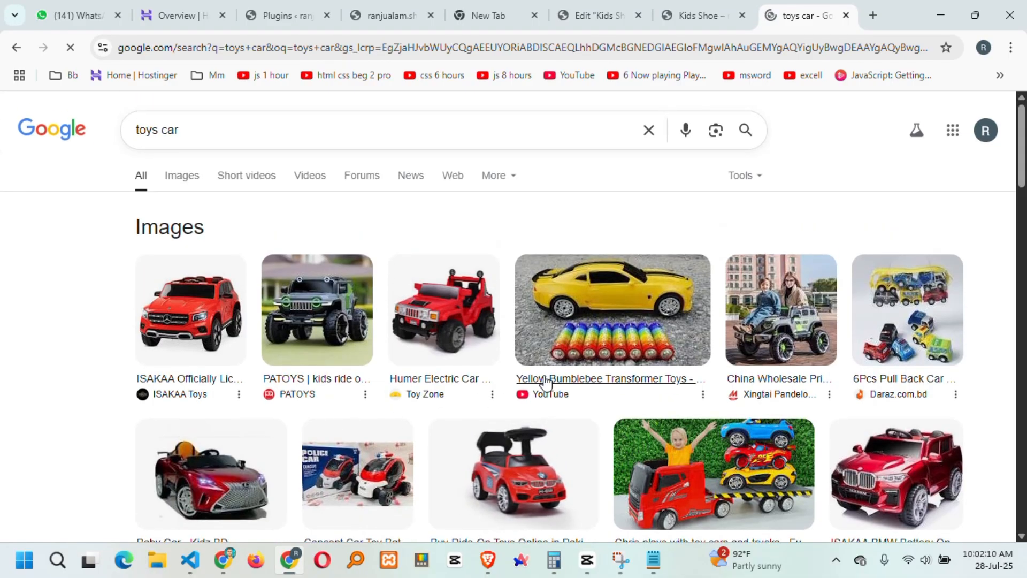
left_click(623, 318)
Save the full-size yellow car image to Downloads as 'toys car.jpg'.
right_click(794, 300)
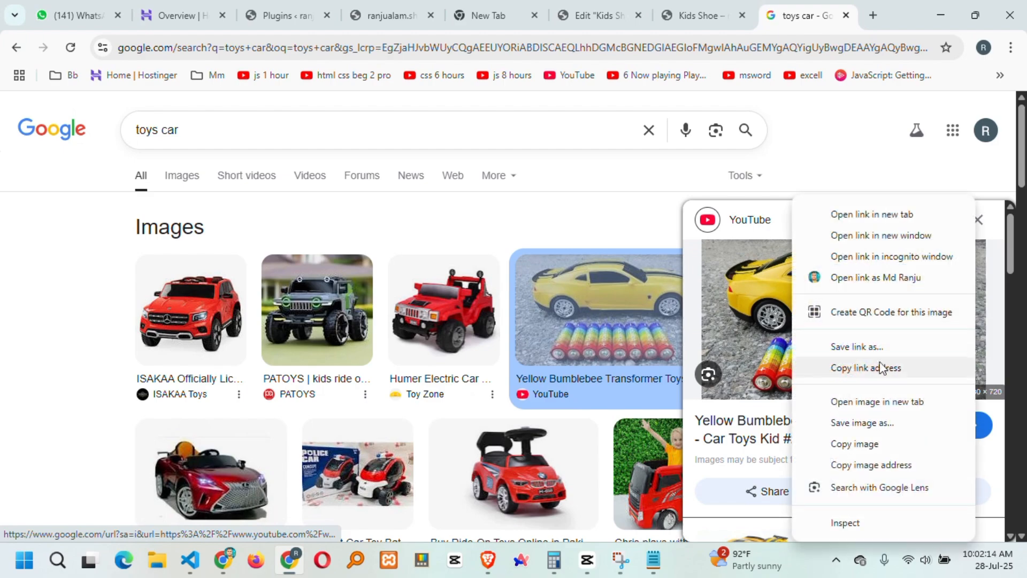
left_click(900, 402)
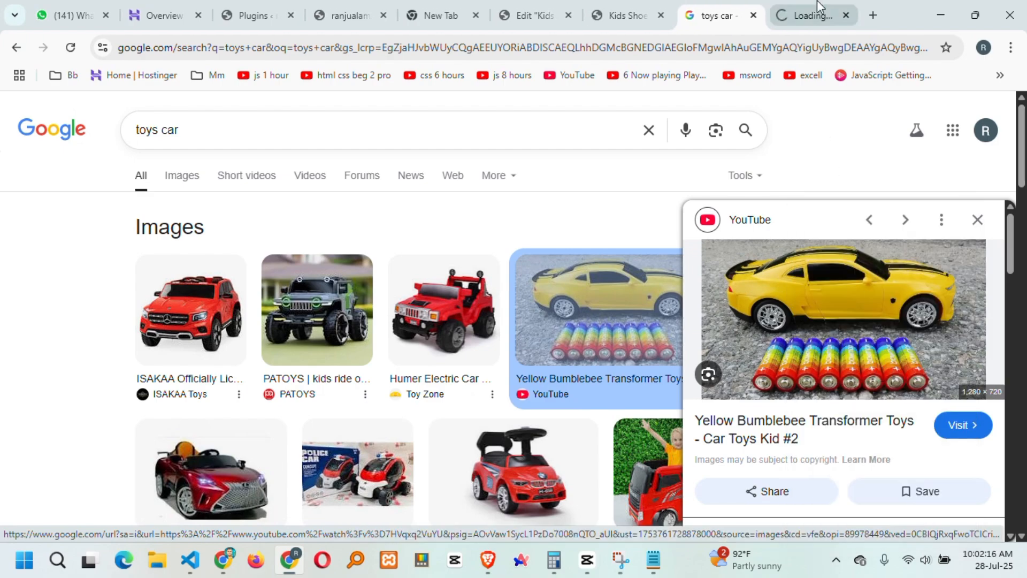
left_click(810, 15)
right_click(559, 228)
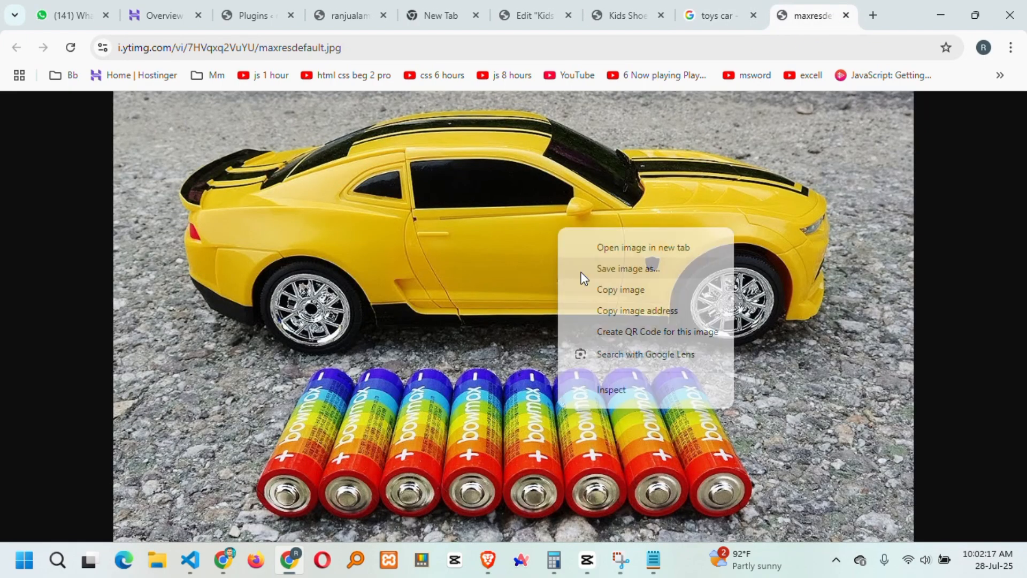
left_click(640, 269)
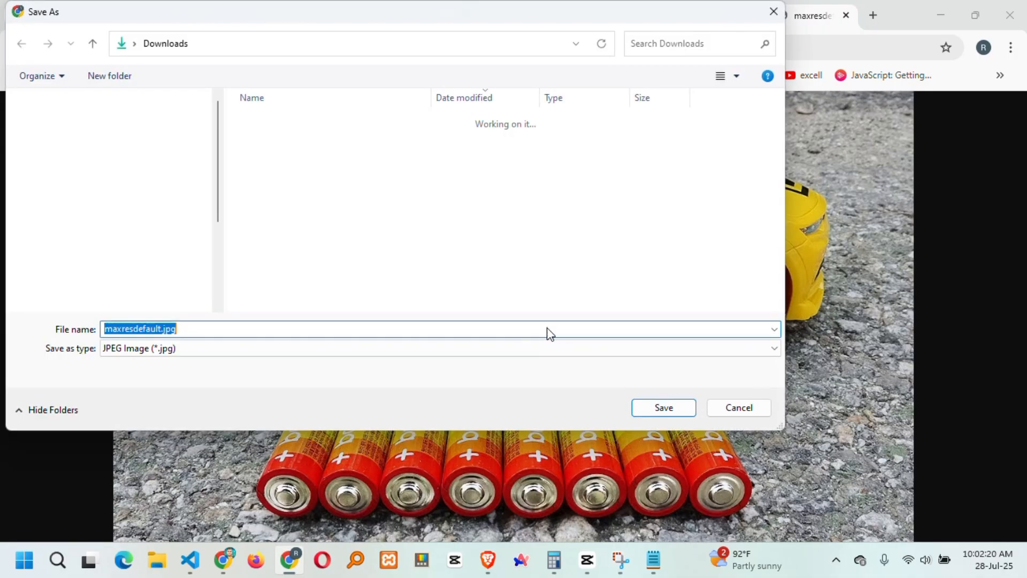
type("toys ")
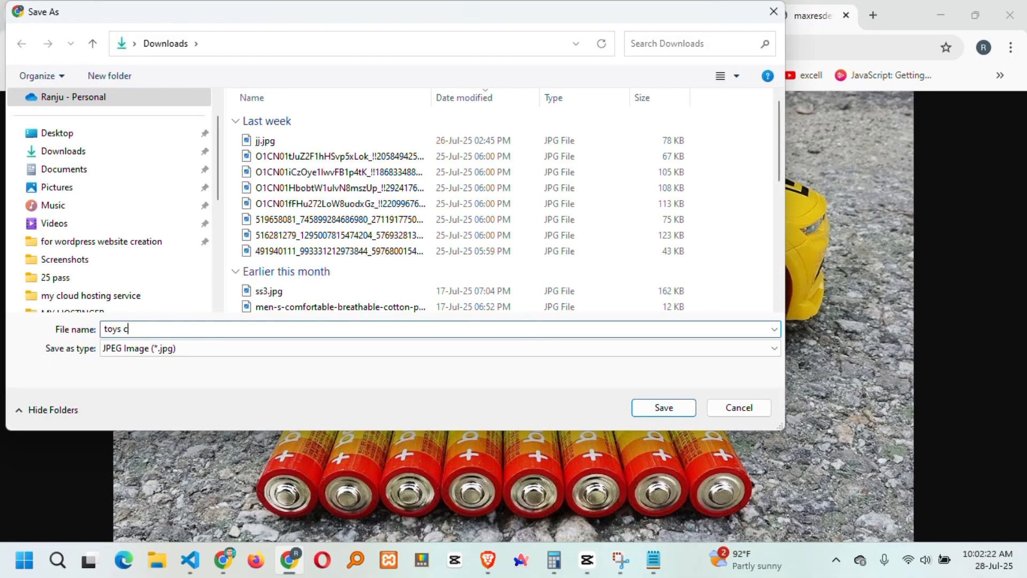
type("car")
key("Return")
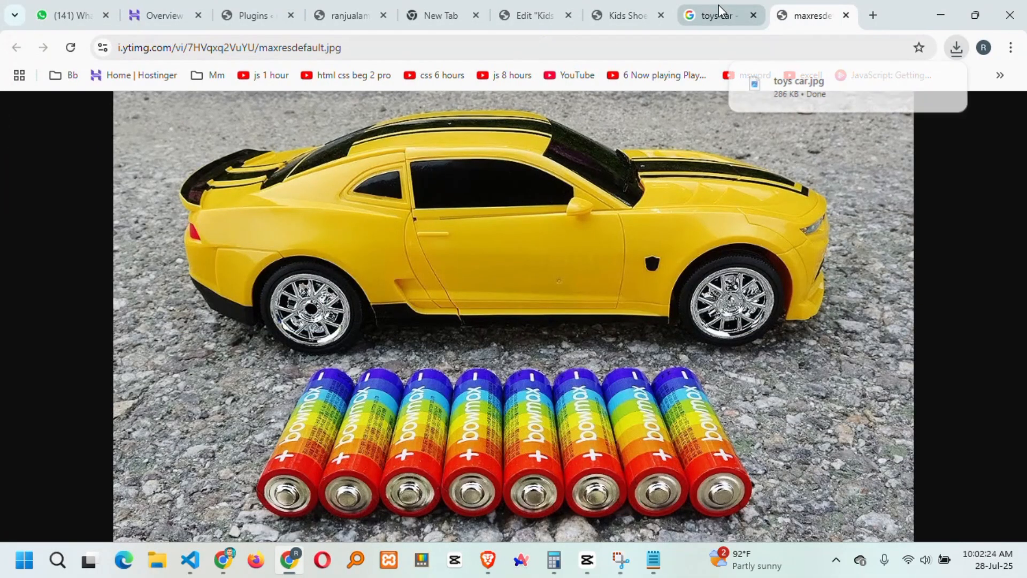
left_click(714, 10)
left_click(633, 11)
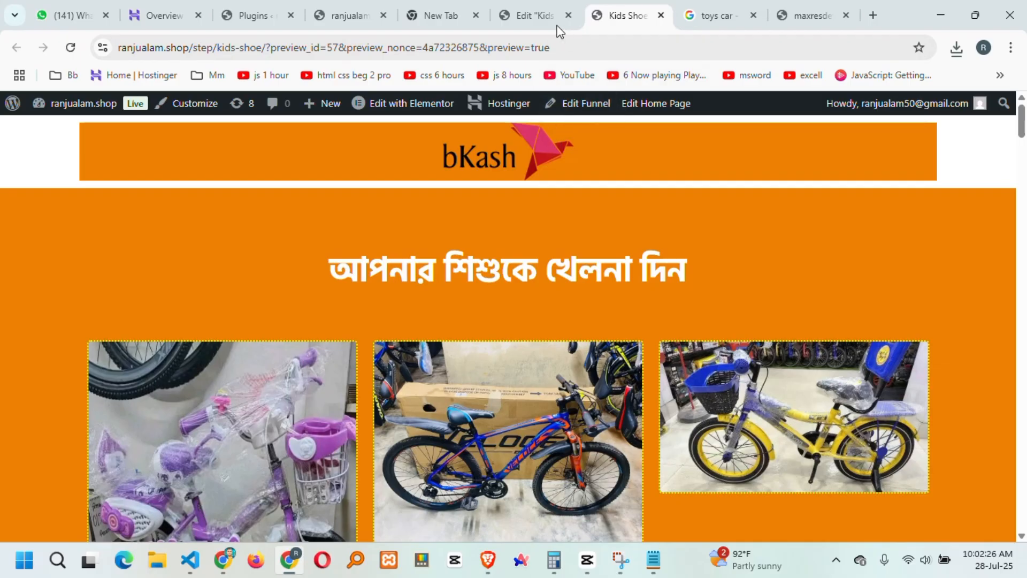
Close the Plugins and ranjualam.shop tabs and return to the Kids Shoe editor.
key("super+shift+s")
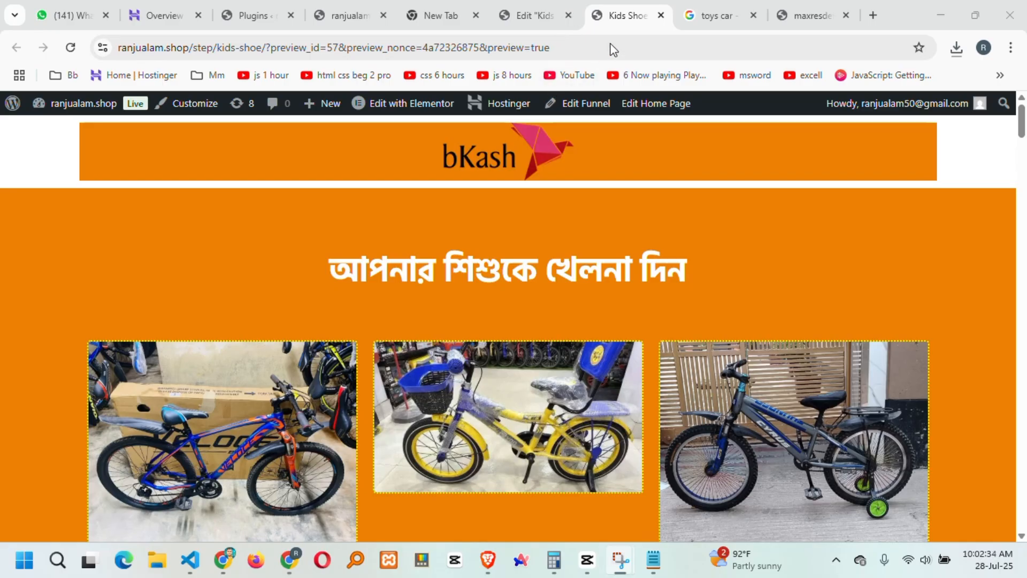
left_click(286, 20)
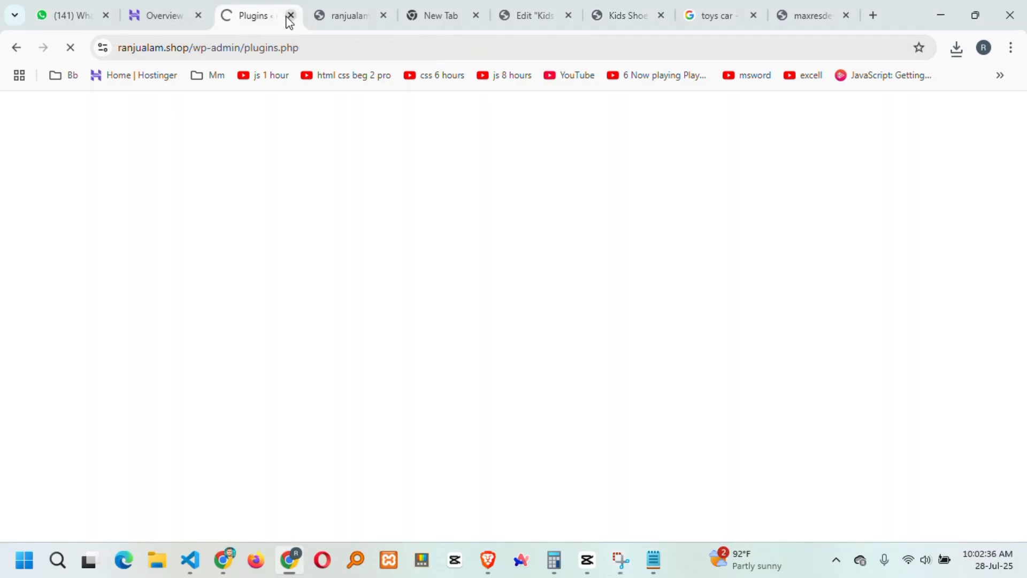
left_click(291, 16)
left_click(290, 17)
left_click(344, 19)
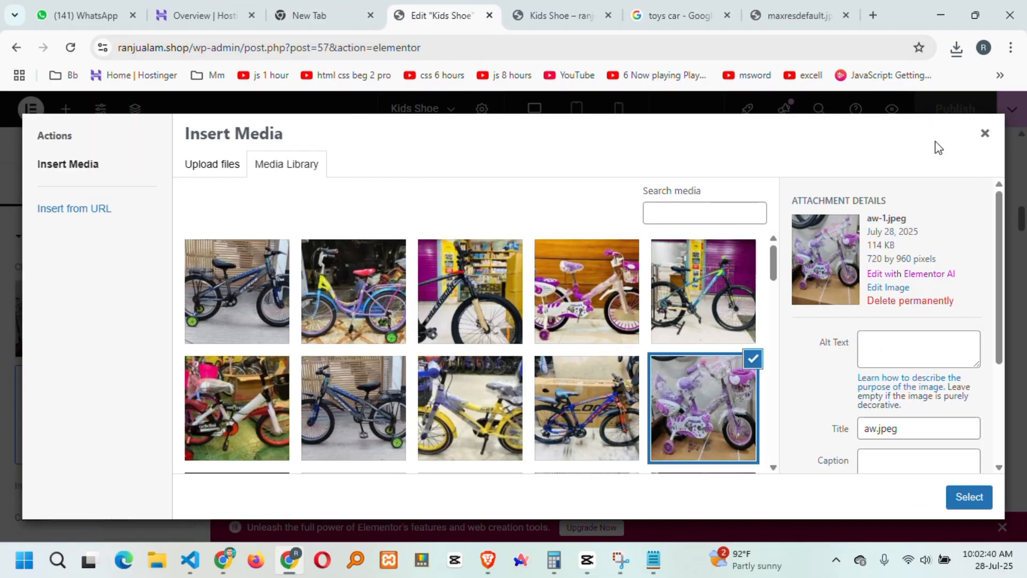
Upload toys car.jpg from Downloads to the media library for the first product.
left_click(985, 133)
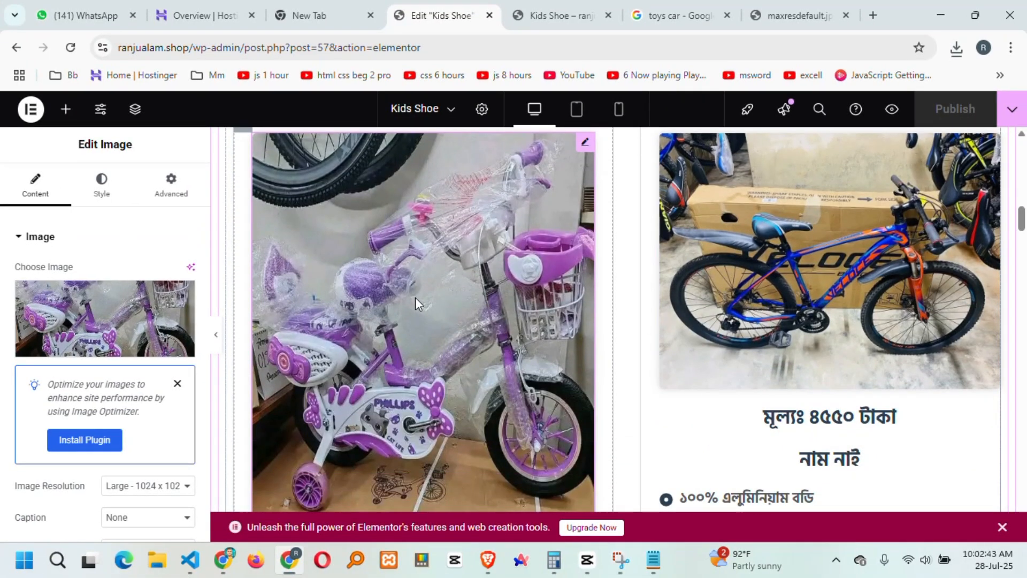
left_click(104, 320)
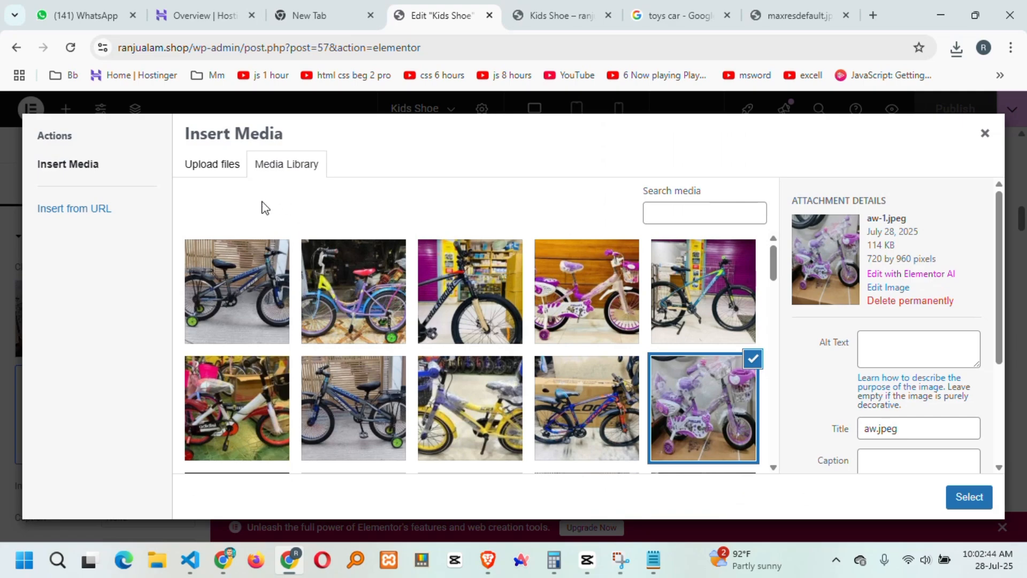
left_click(212, 163)
left_click(577, 345)
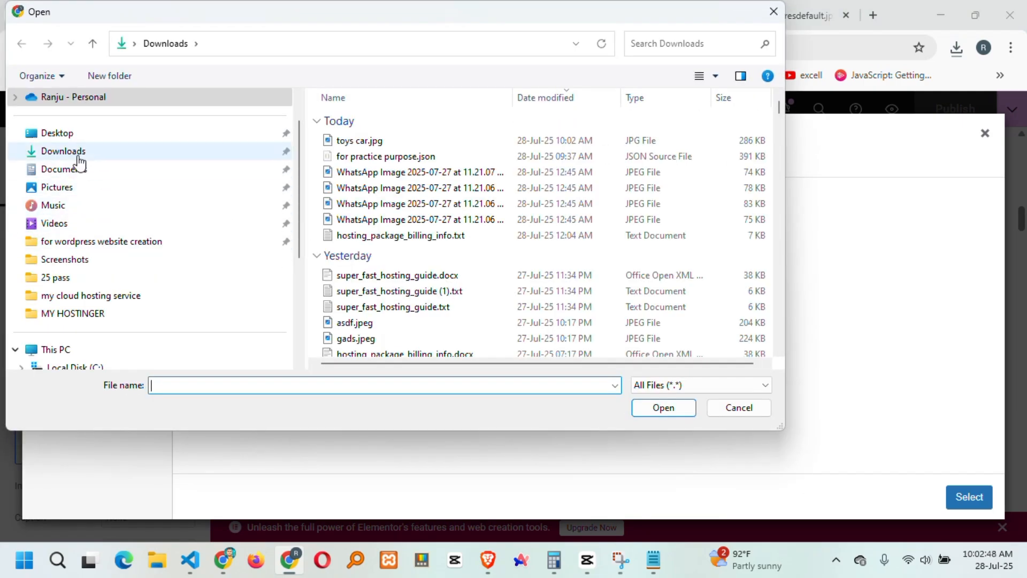
left_click(67, 152)
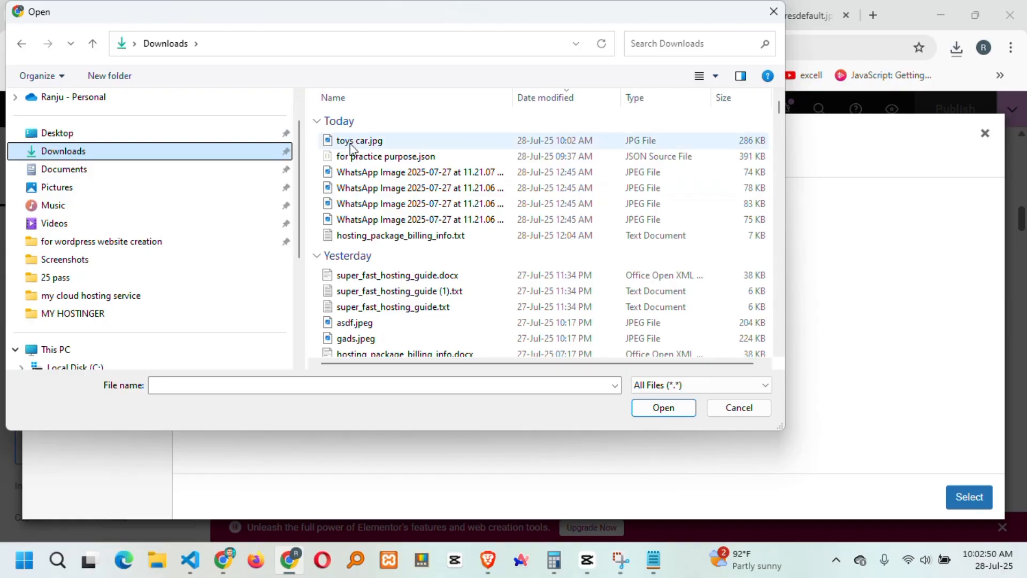
left_click(368, 140)
left_click(661, 406)
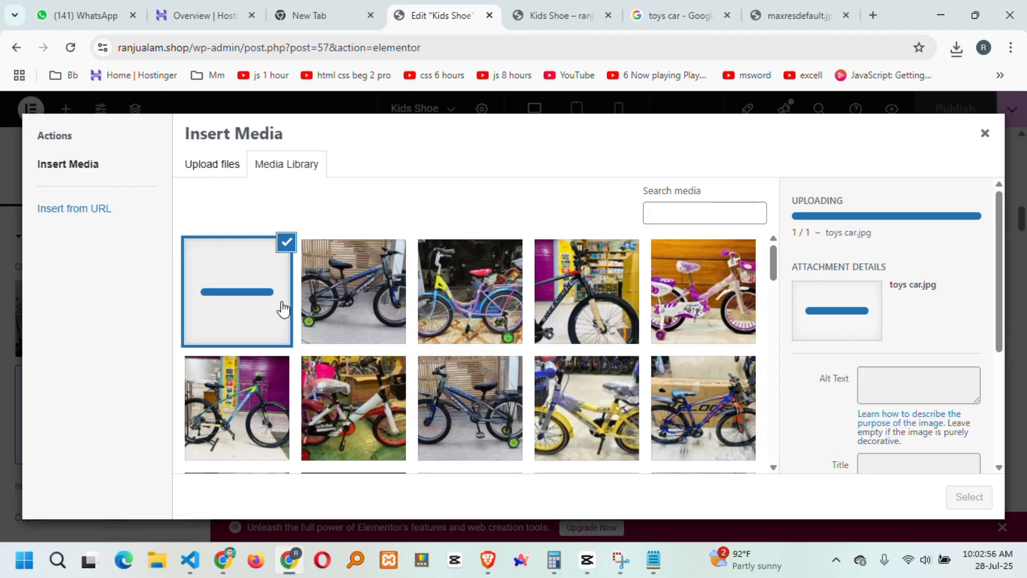
Insert the uploaded toys car image as the first product's picture.
scroll(351, 306, "down", 2)
scroll(584, 330, "up", 2)
scroll(667, 380, "down", 2)
scroll(622, 363, "up", 1)
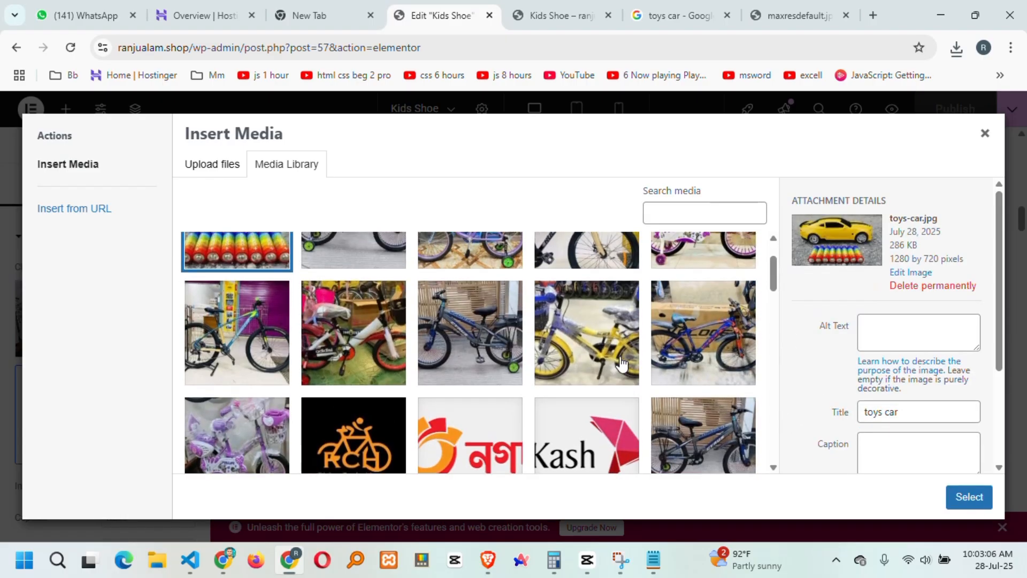
left_click(971, 498)
scroll(500, 325, "up", 6)
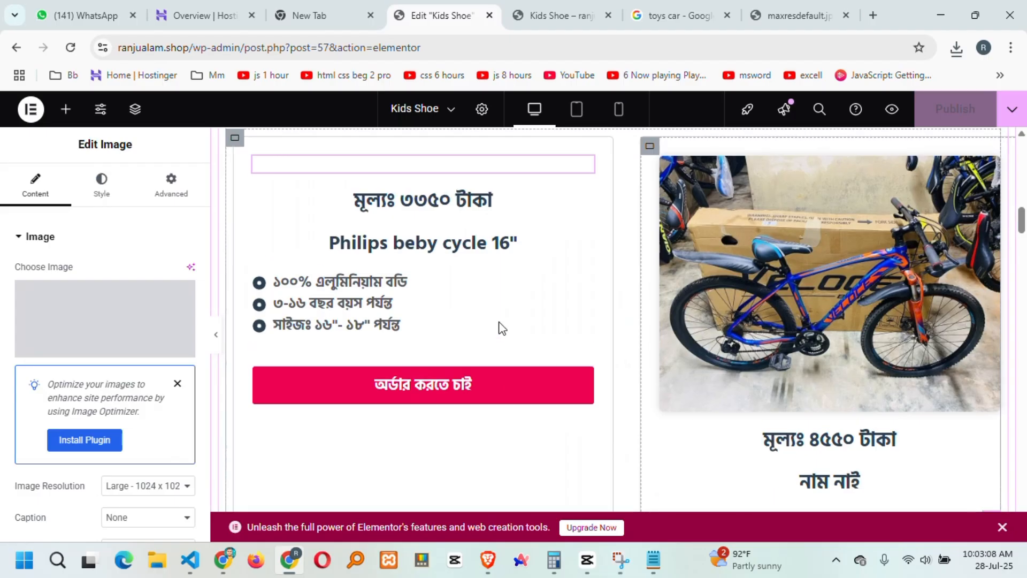
scroll(421, 361, "down", 1)
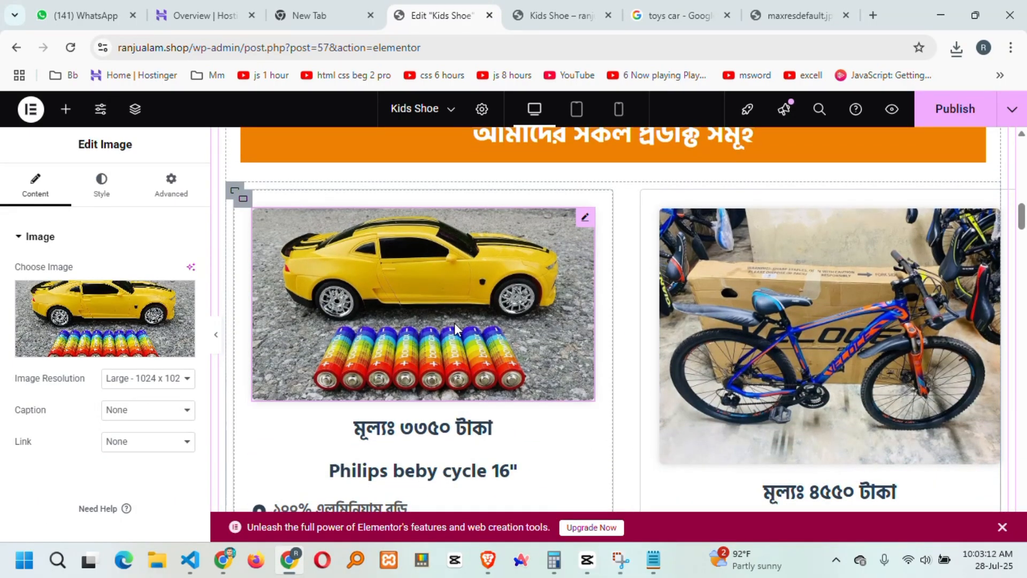
scroll(451, 338, "down", 2)
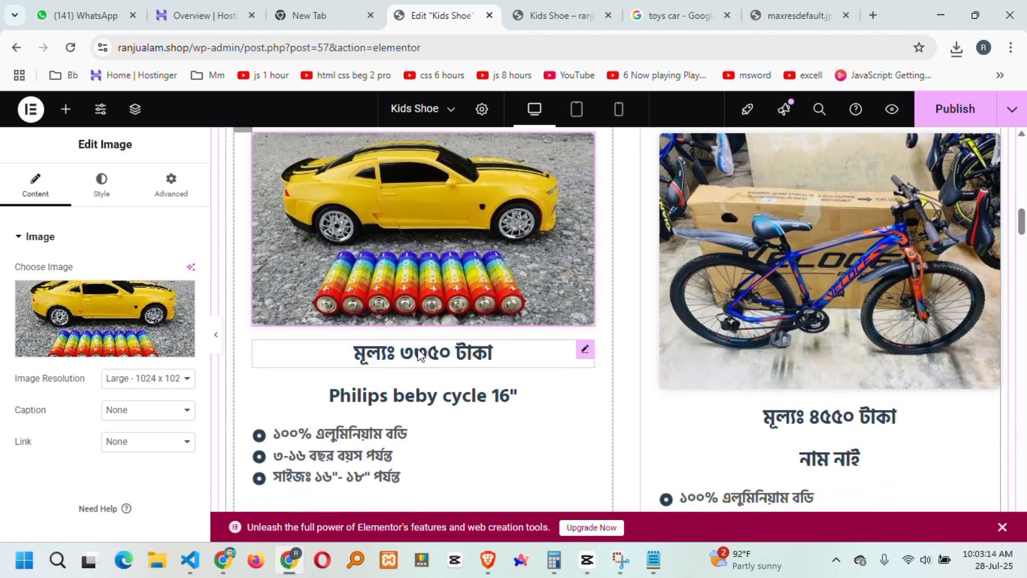
Change the car card's price heading to 'মূল্যঃ ২০৫০ টাকা' and save with Ctrl+S.
left_click(493, 353)
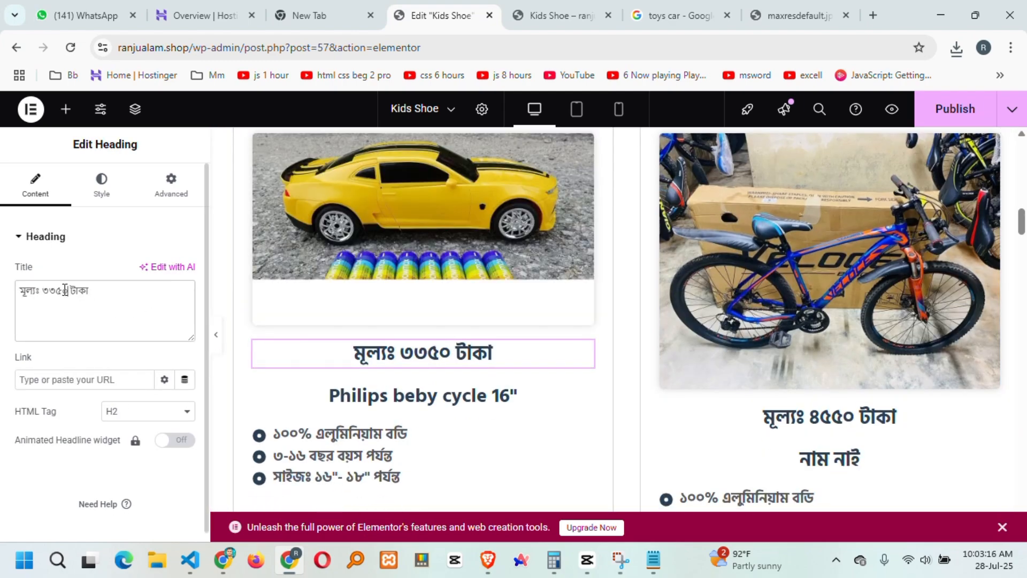
double_click(42, 289)
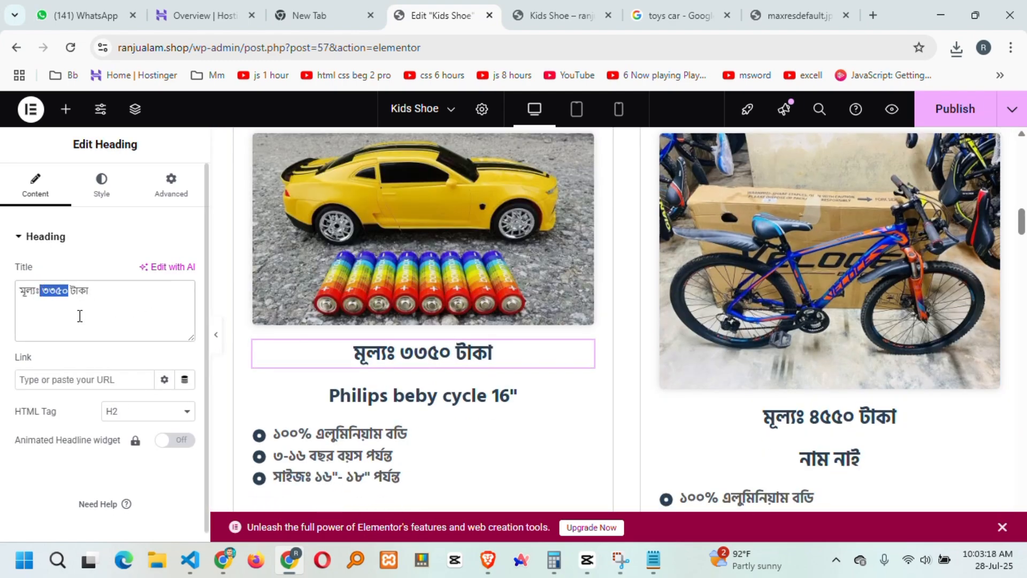
type("2050")
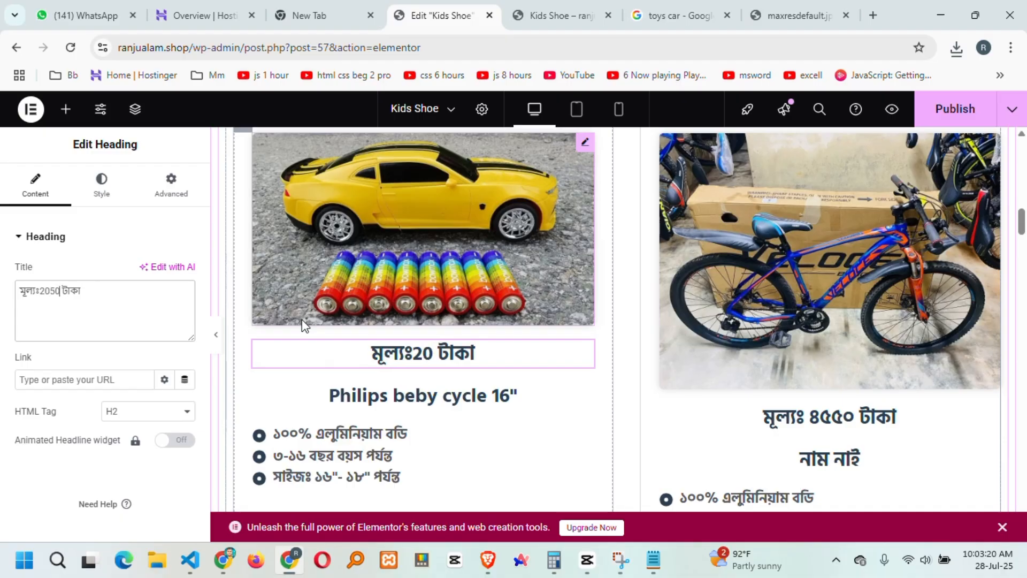
key("BackSpace")
key("BackSpace")
key("BackSpace")
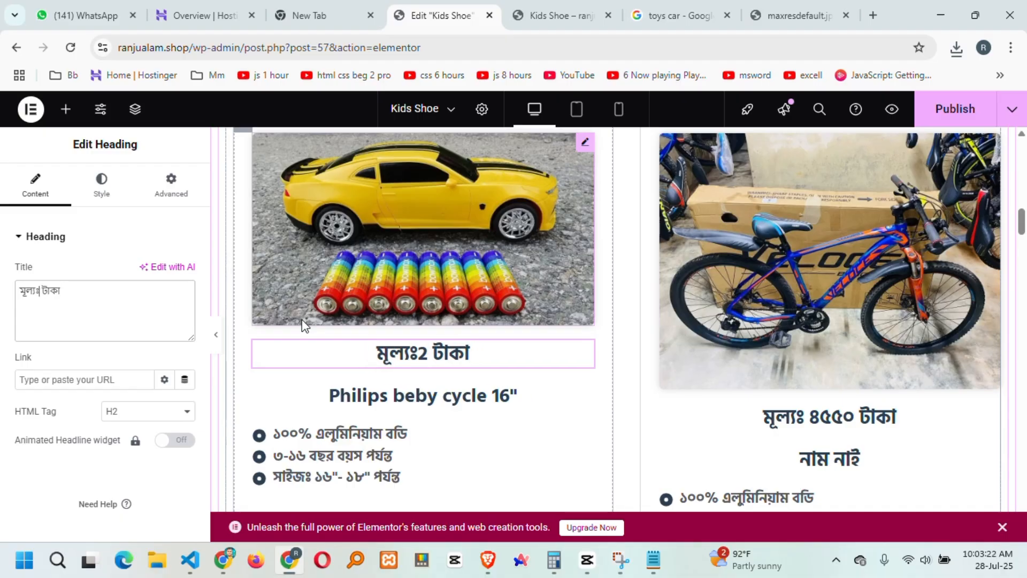
type("2050")
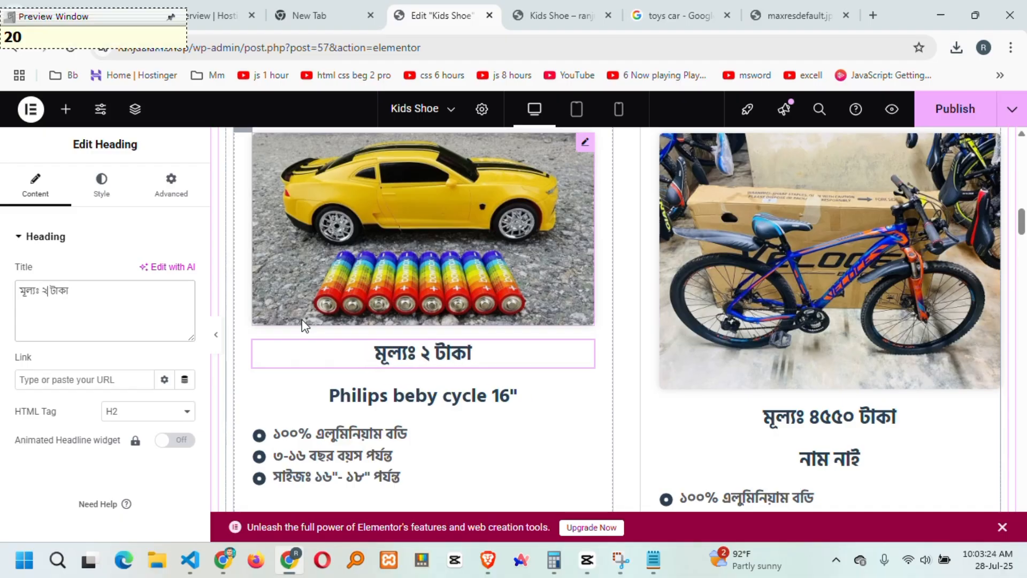
key("ctrl+s")
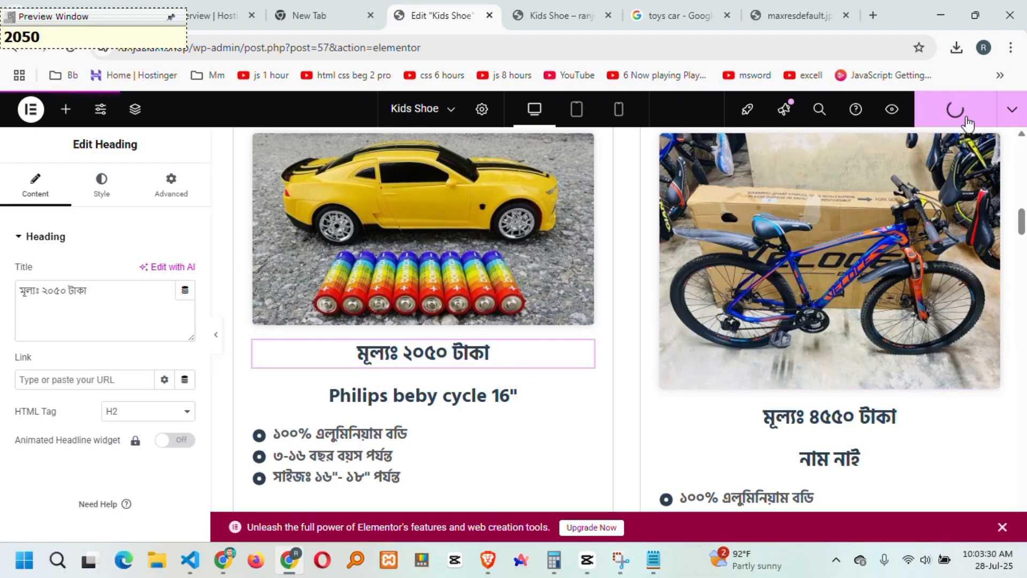
scroll(529, 391, "down", 1)
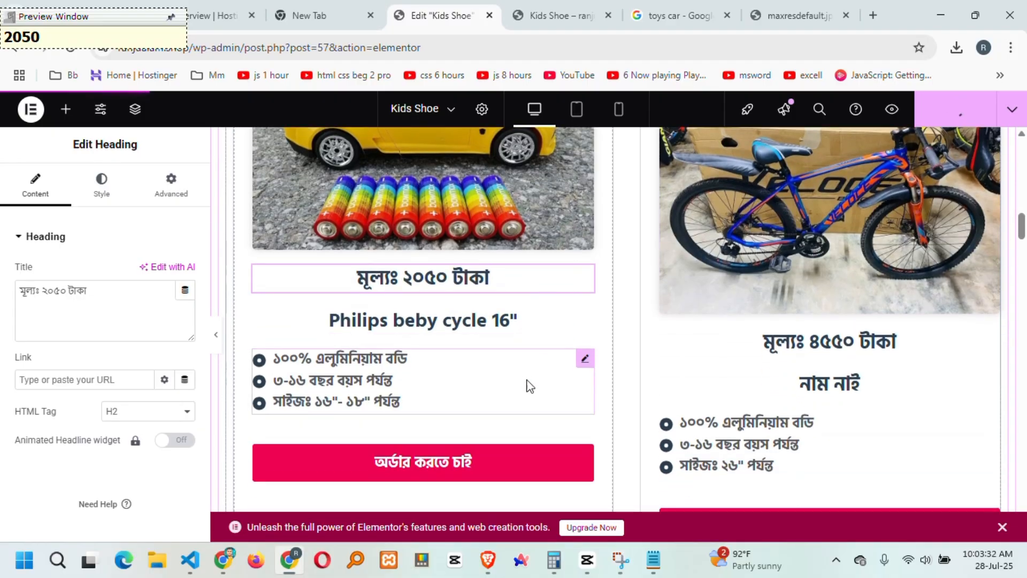
scroll(650, 344, "down", 10)
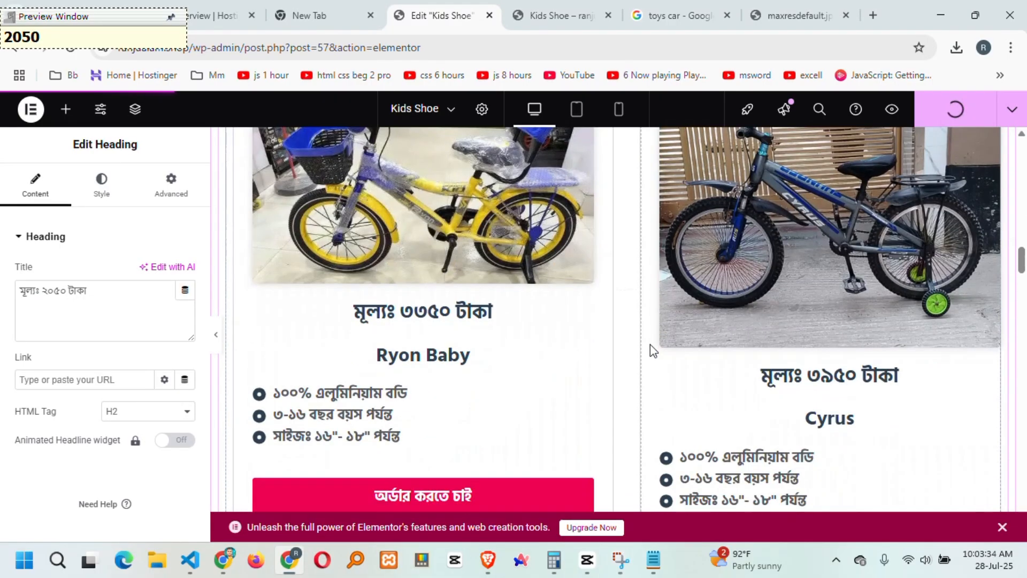
scroll(650, 344, "down", 2)
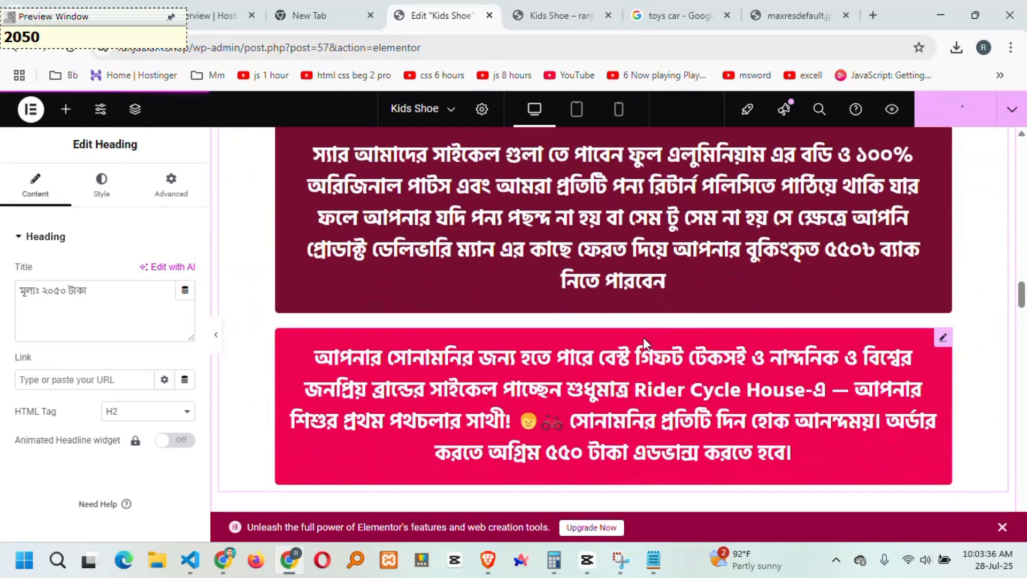
scroll(643, 337, "up", 2)
scroll(686, 282, "down", 4)
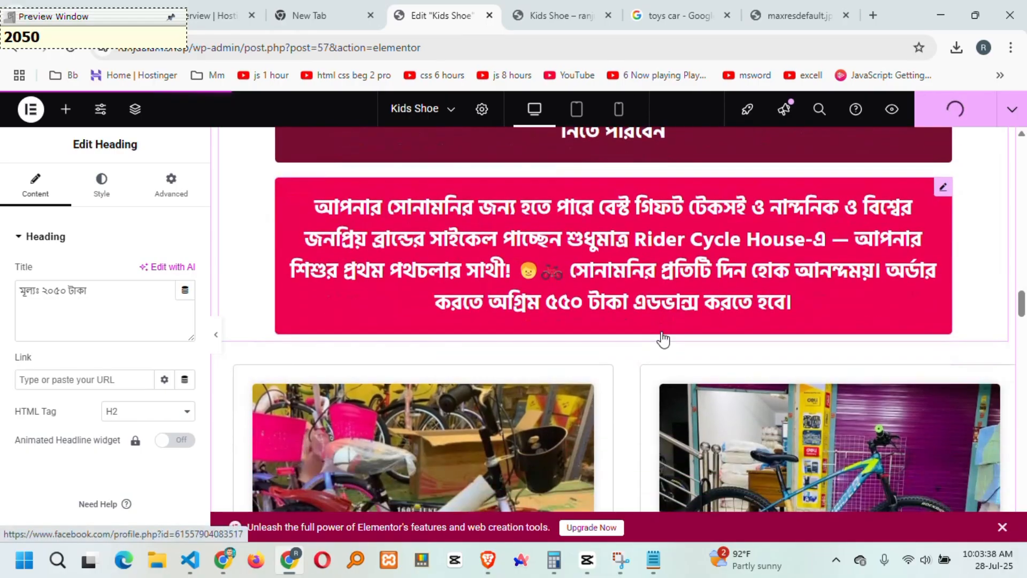
scroll(642, 340, "down", 4)
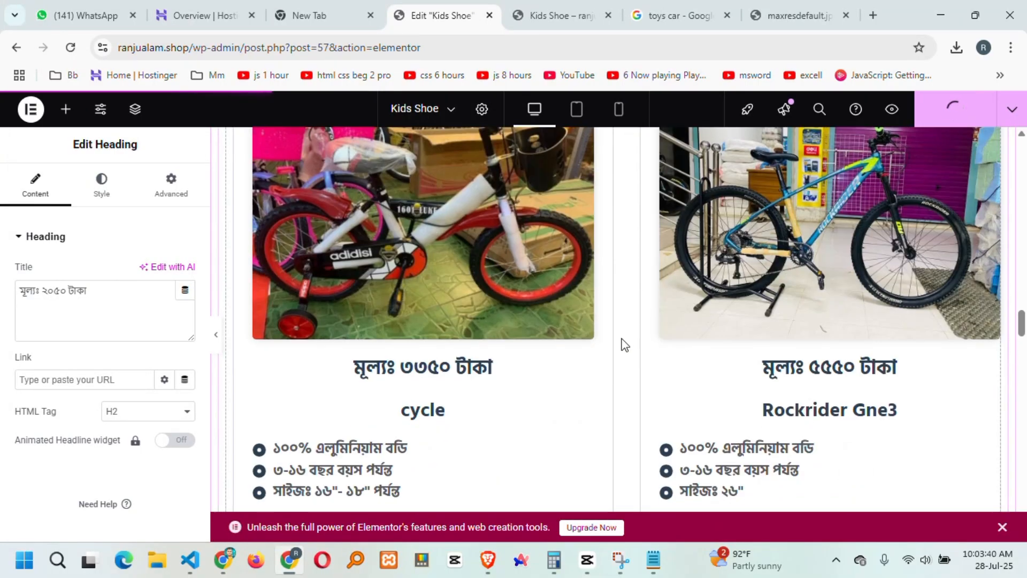
scroll(620, 342, "up", 5)
scroll(620, 346, "down", 12)
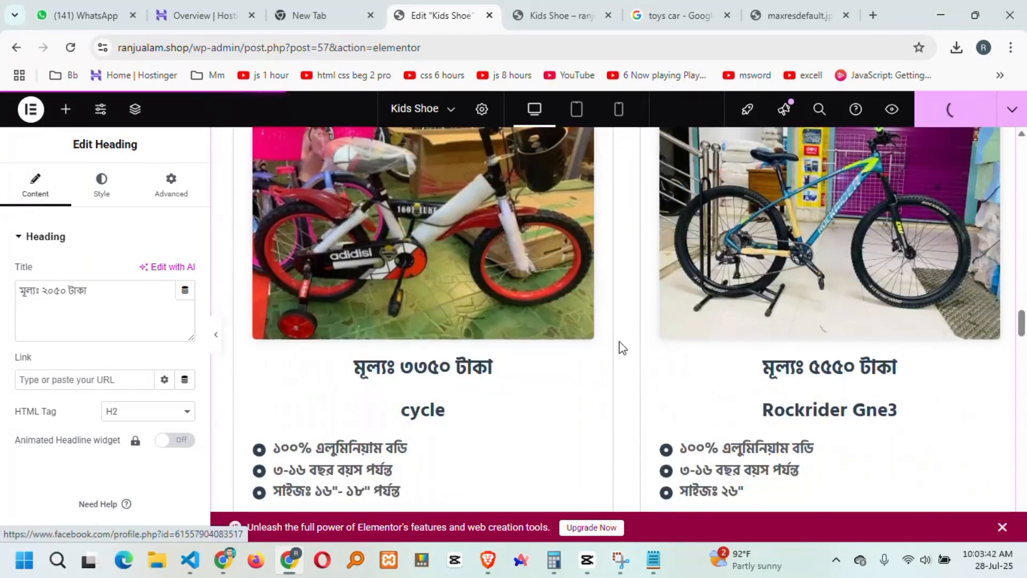
scroll(620, 348, "down", 10)
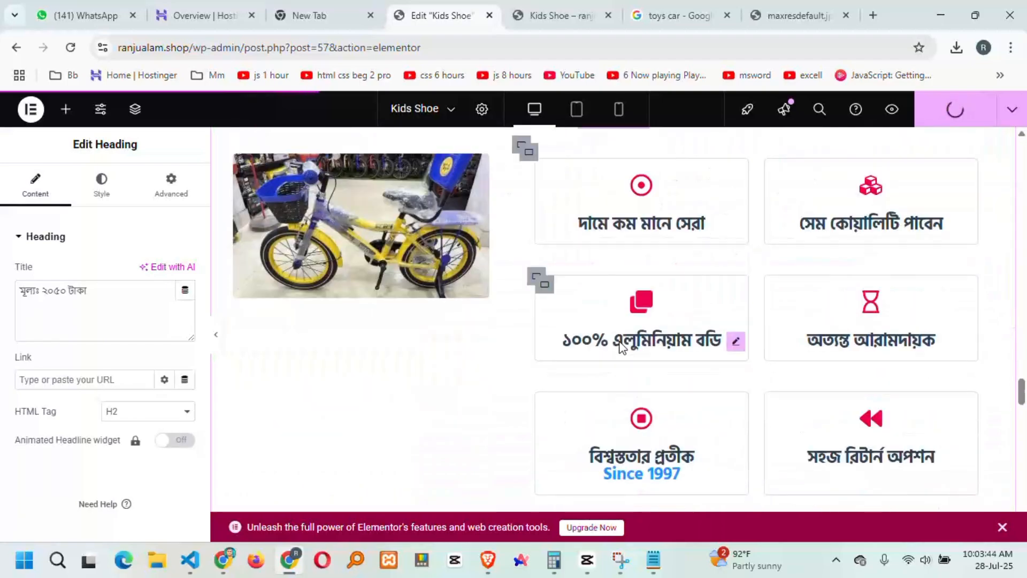
scroll(615, 342, "up", 5)
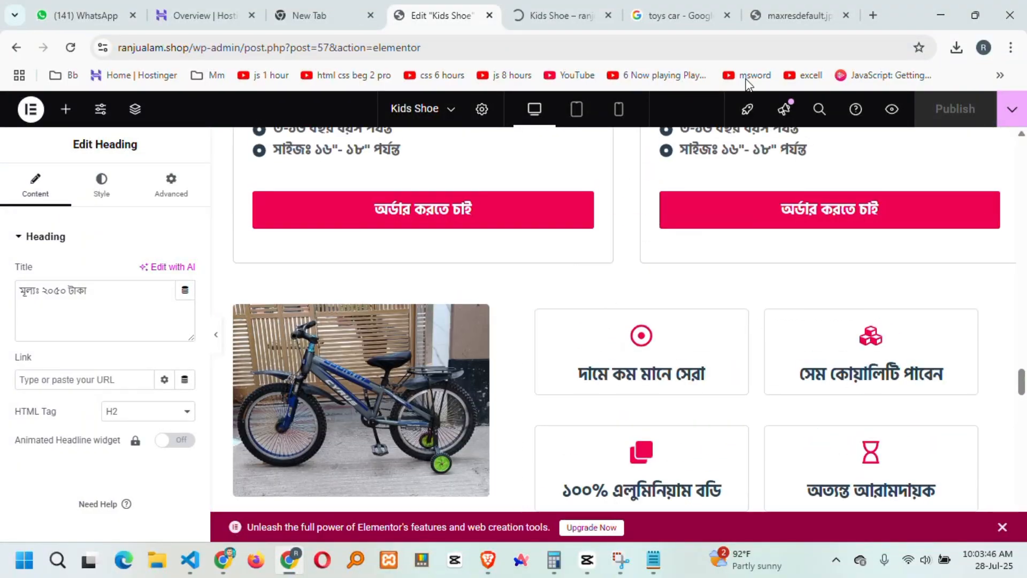
Close the toys car Google search tab and the car image tab.
left_click(784, 8)
left_click(690, 12)
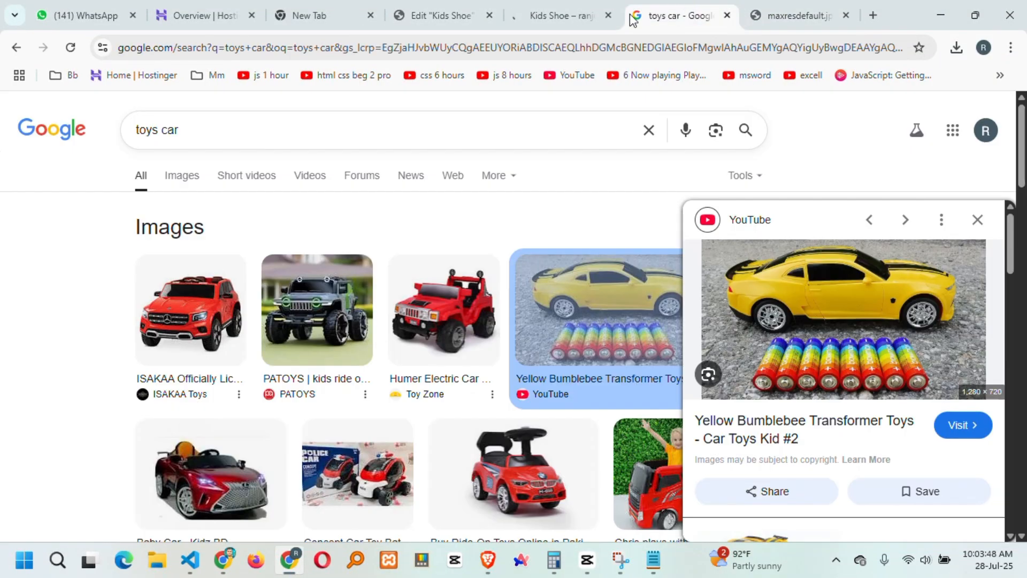
left_click(456, 14)
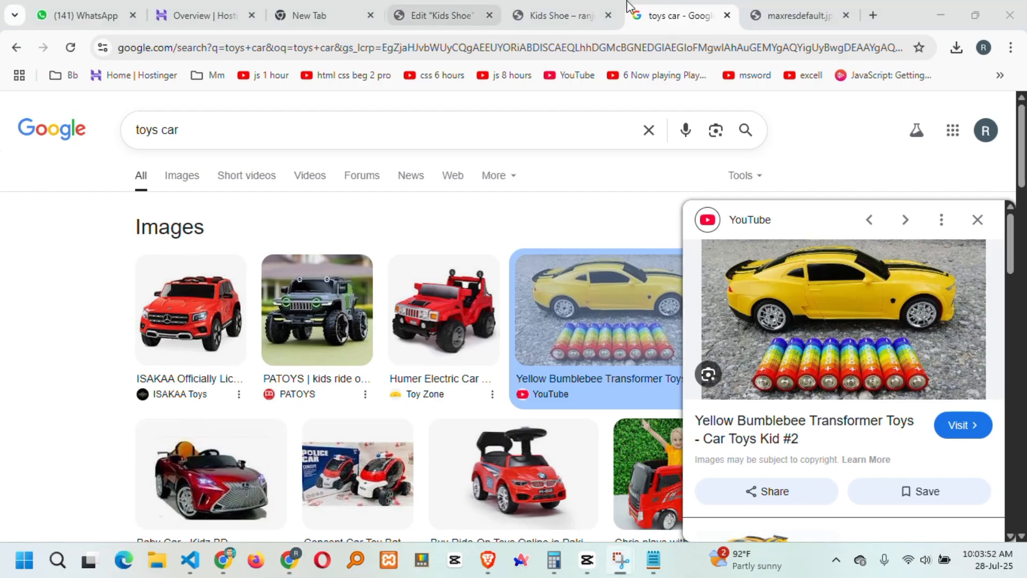
left_click(728, 15)
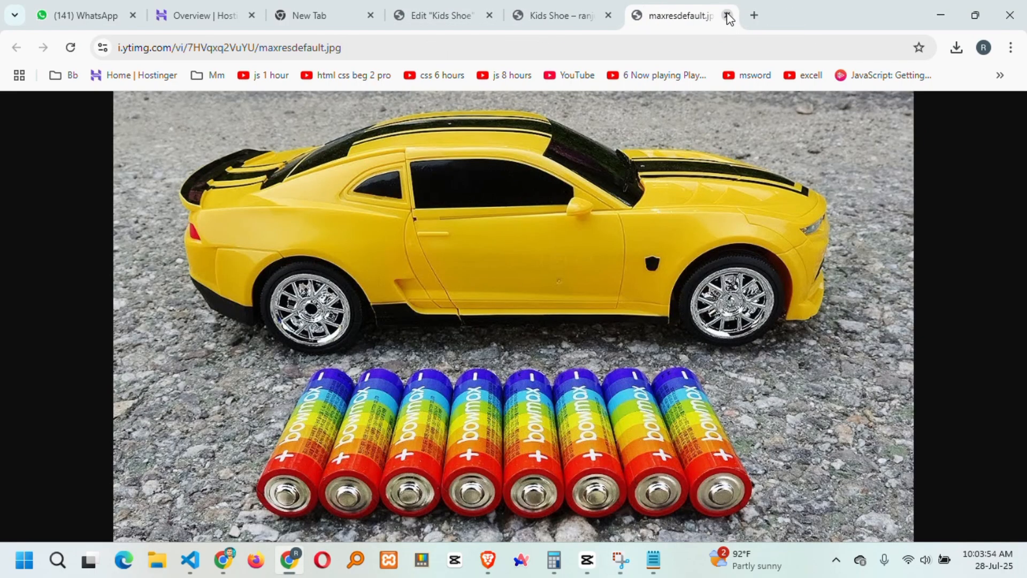
left_click(728, 16)
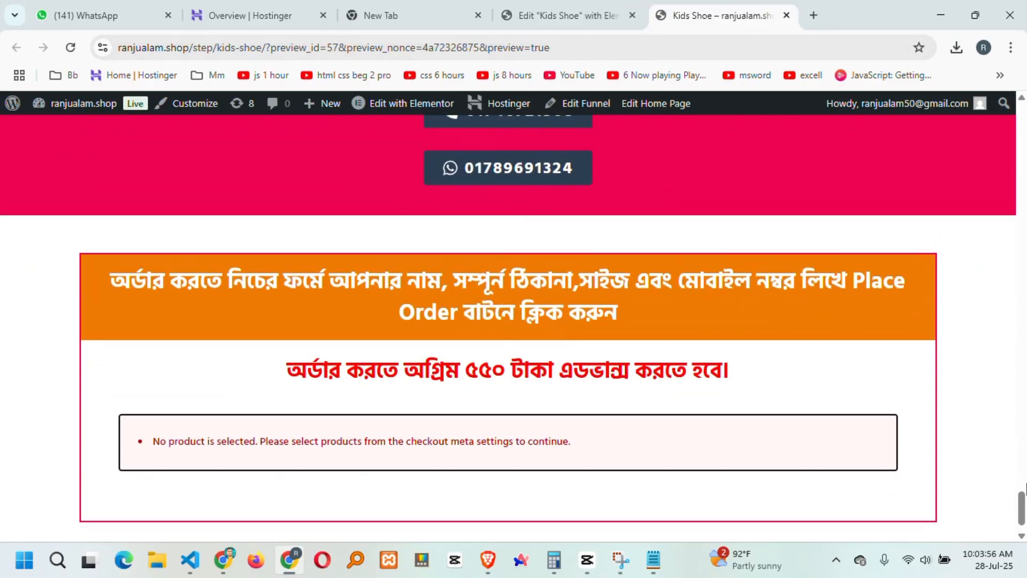
Check that the Kids Shoe preview's car card shows 2050, then return to the Elementor editor.
left_click_drag(1022, 508, 1019, 203)
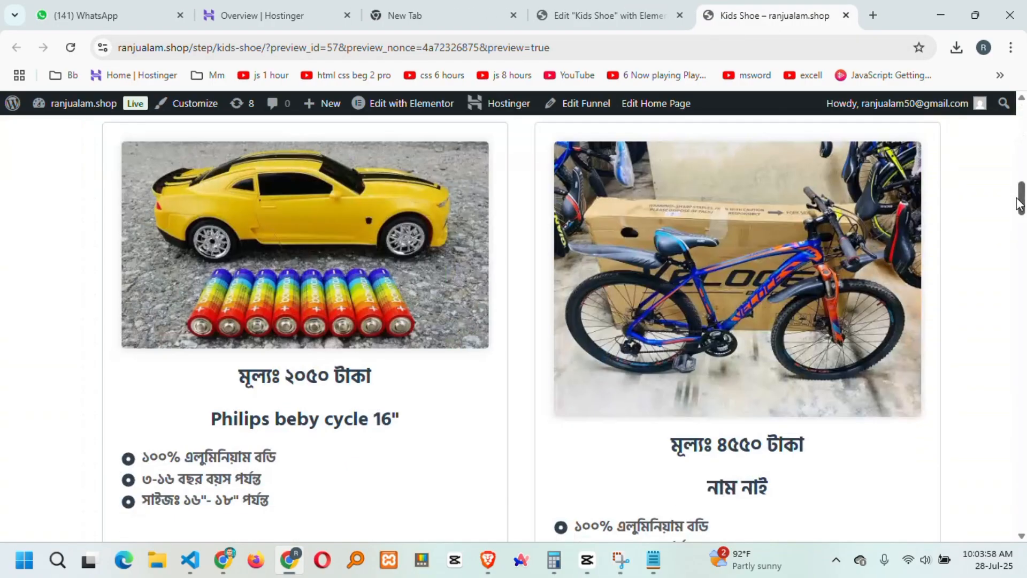
scroll(194, 322, "up", 4)
scroll(413, 422, "down", 3)
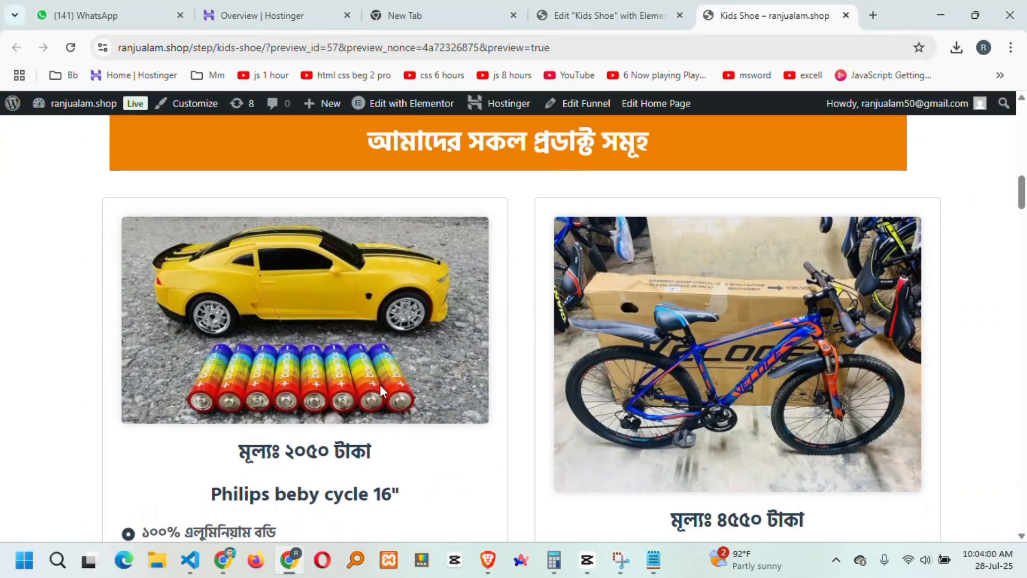
scroll(380, 384, "up", 2)
left_click(643, 12)
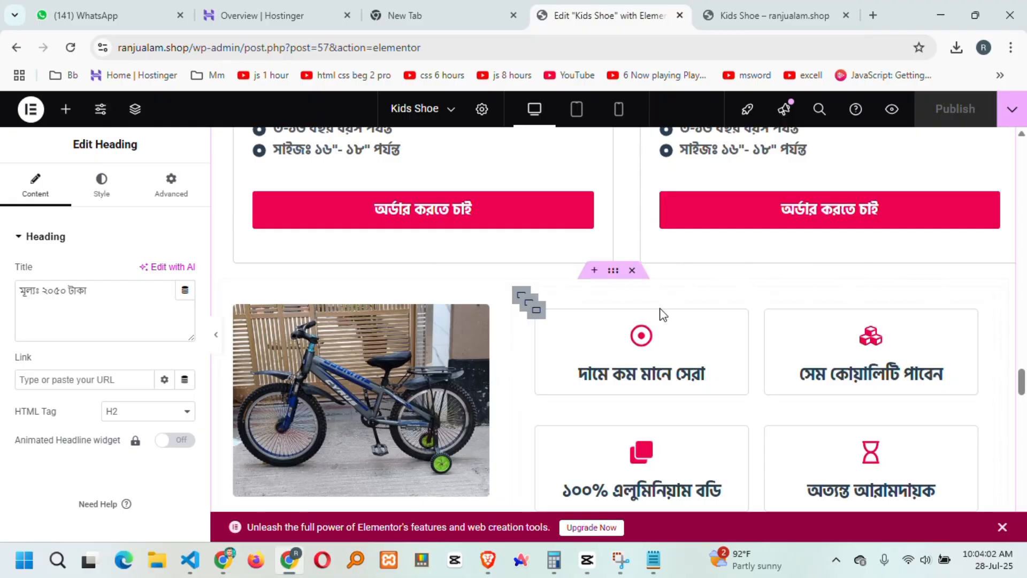
Delete the last two lines of the pink guarantee heading's Title, keeping only its first line.
scroll(663, 314, "down", 10)
scroll(586, 329, "down", 4)
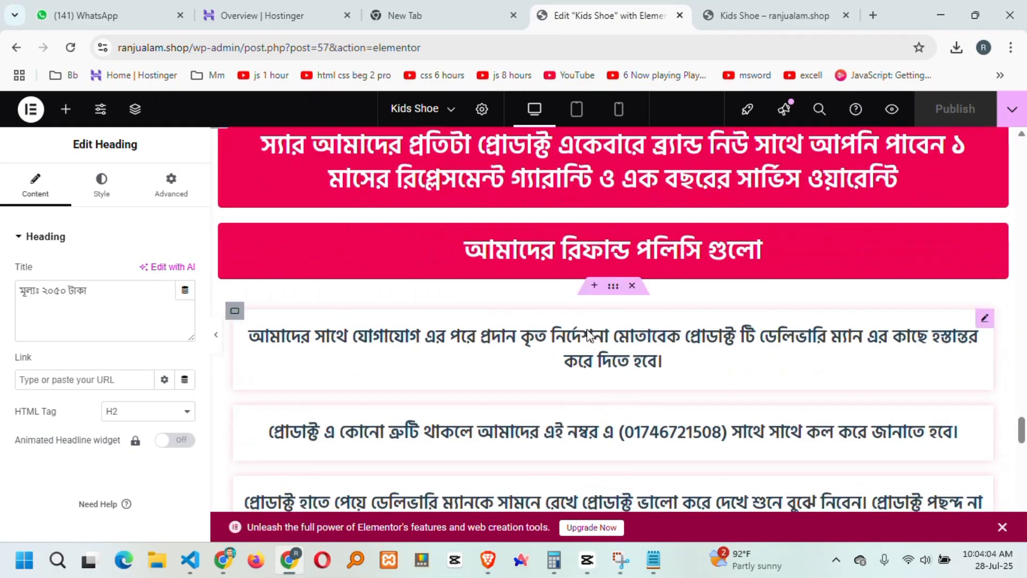
scroll(586, 330, "up", 4)
left_click(999, 278)
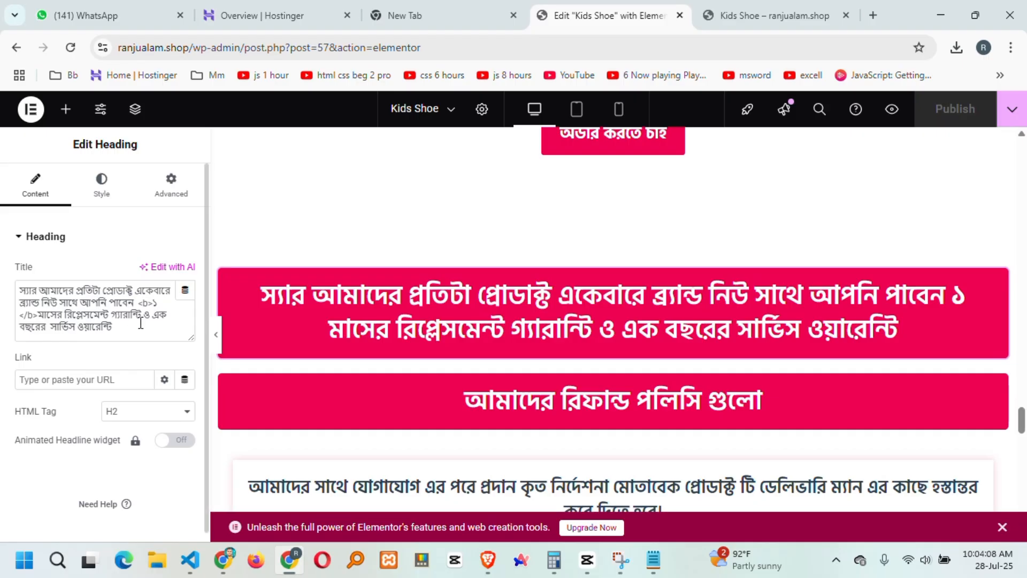
left_click_drag(140, 326, 3, 270)
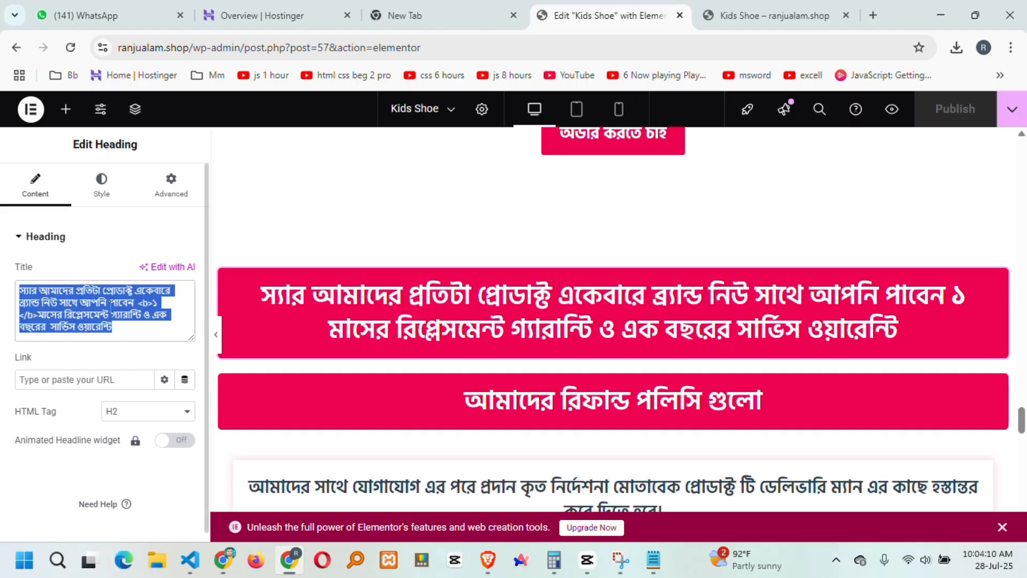
left_click_drag(140, 327, 3, 316)
key("BackSpace")
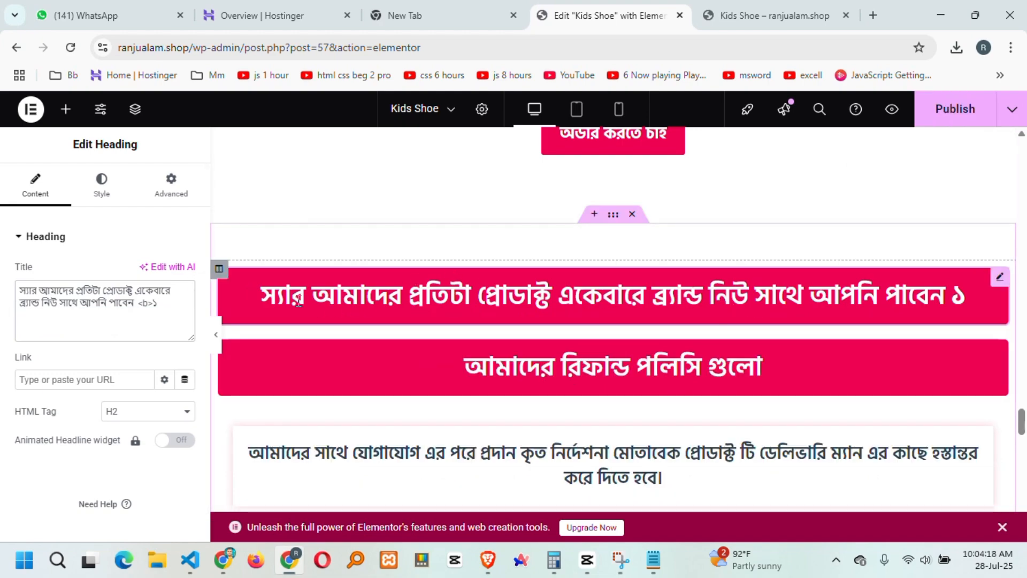
Set the guarantee heading's text colour to yellow #F7FF00.
left_click(101, 182)
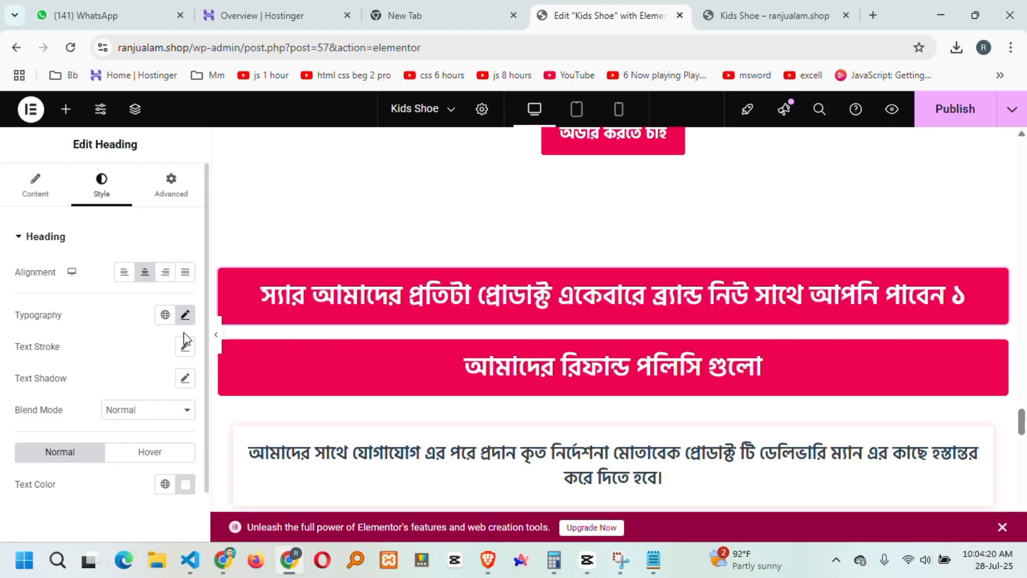
left_click(185, 484)
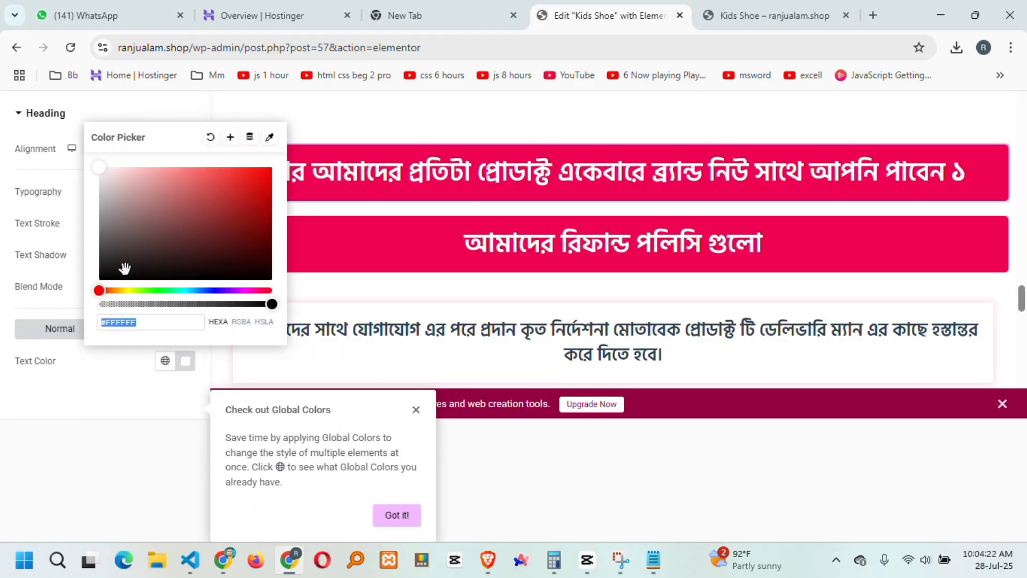
mouse_move(123, 247)
left_mouse_down()
mouse_move(119, 234)
mouse_move(105, 276)
mouse_move(130, 291)
left_mouse_up()
left_click_drag(225, 198, 281, 163)
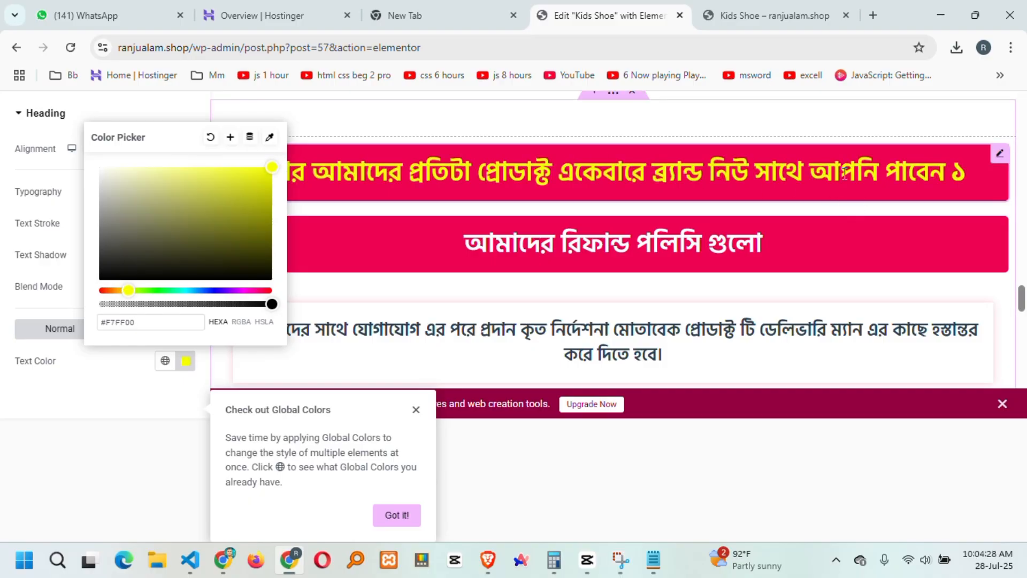
left_click(770, 188)
Publish the pending changes, then replace the first call button's text with the new phone number.
left_click(951, 109)
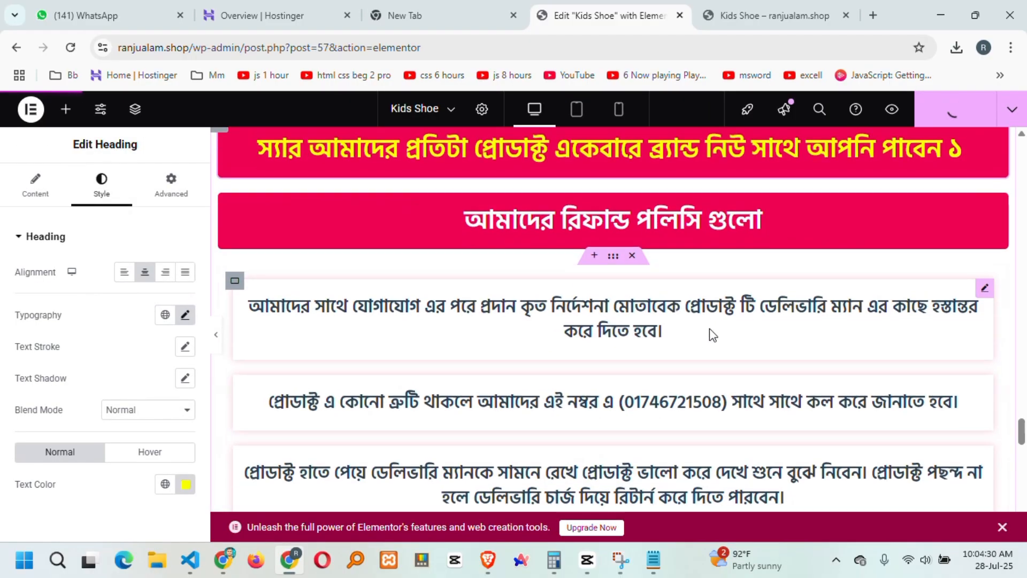
scroll(709, 328, "down", 15)
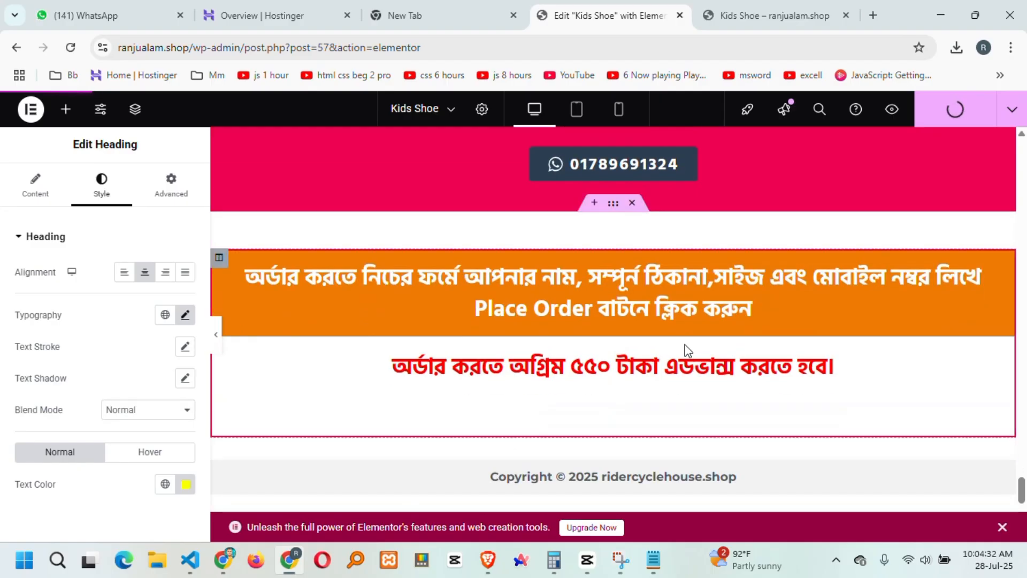
scroll(687, 350, "up", 4)
left_click(704, 337)
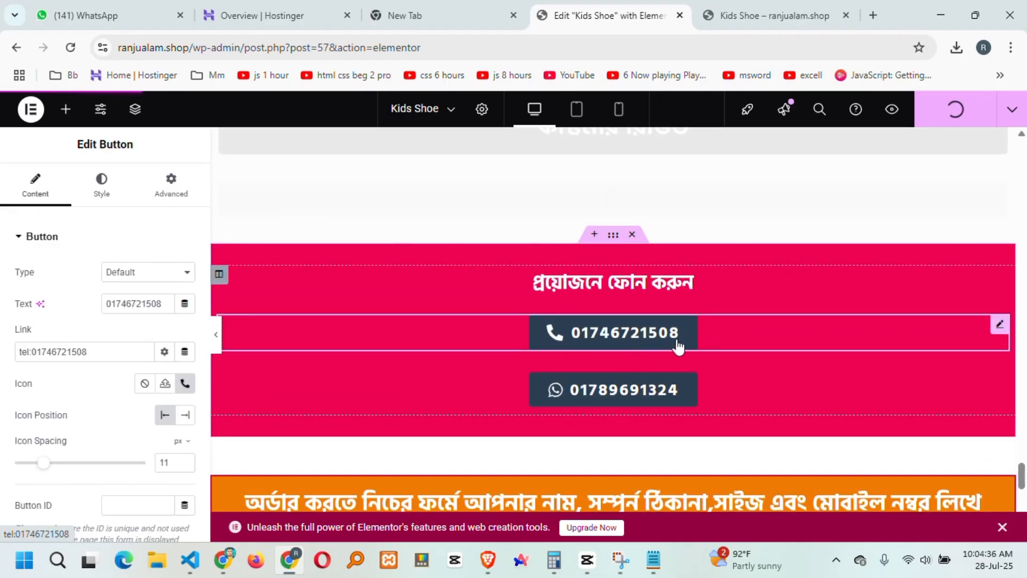
left_click_drag(166, 304, 79, 301)
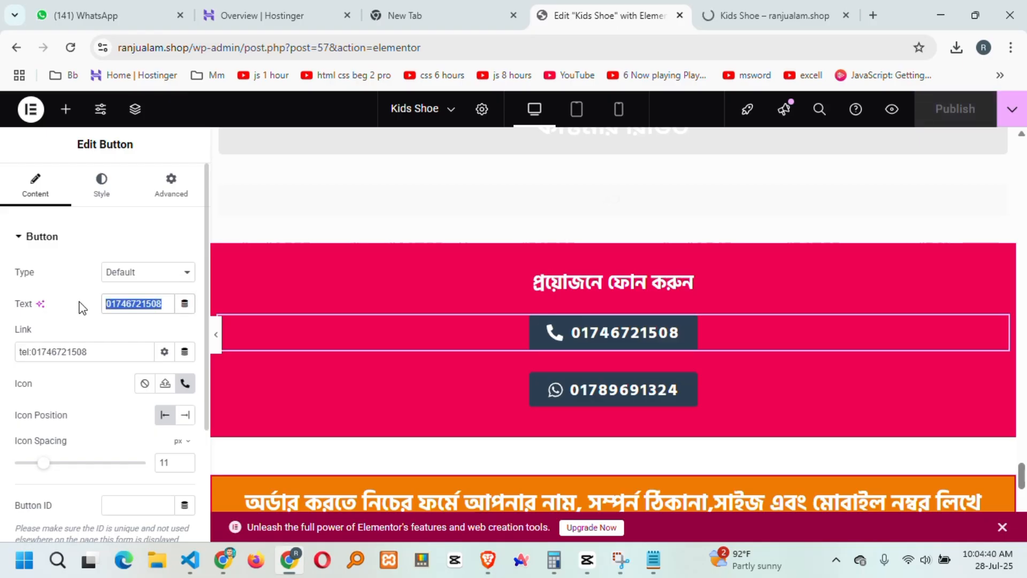
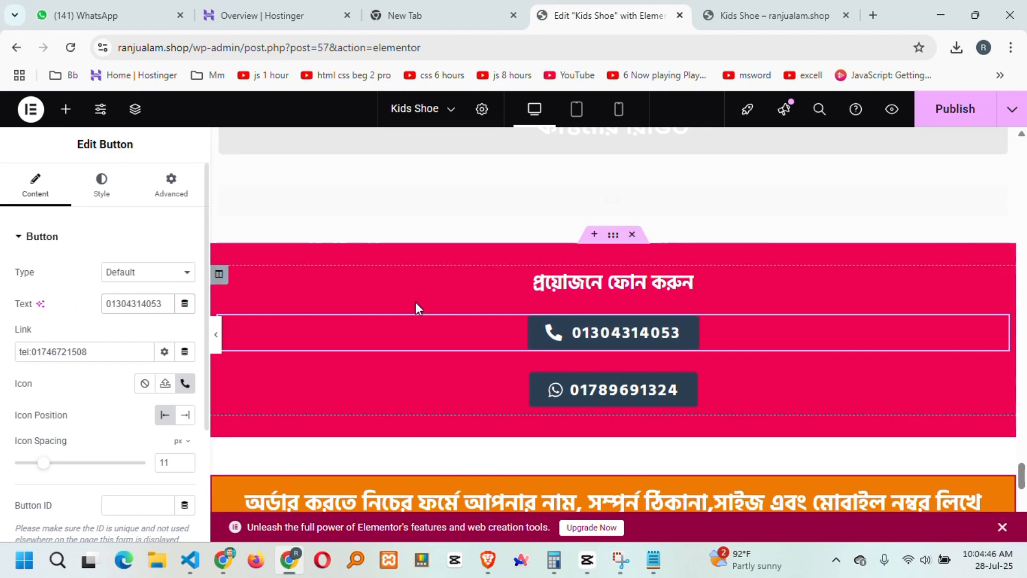
Copy the new number into the button's tel: link and publish the page.
left_click_drag(165, 303, 40, 301)
key("ctrl+c")
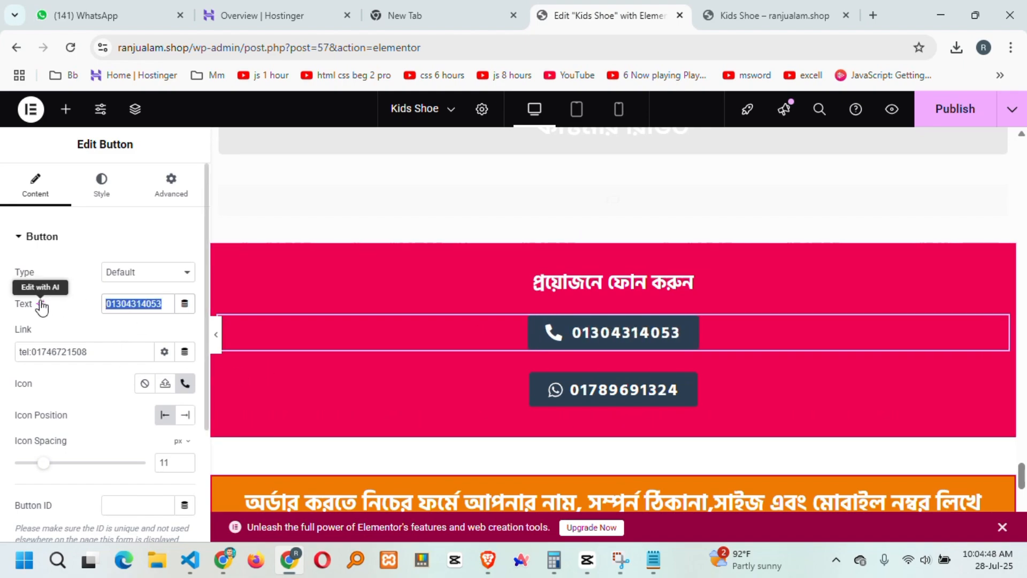
left_click(98, 352)
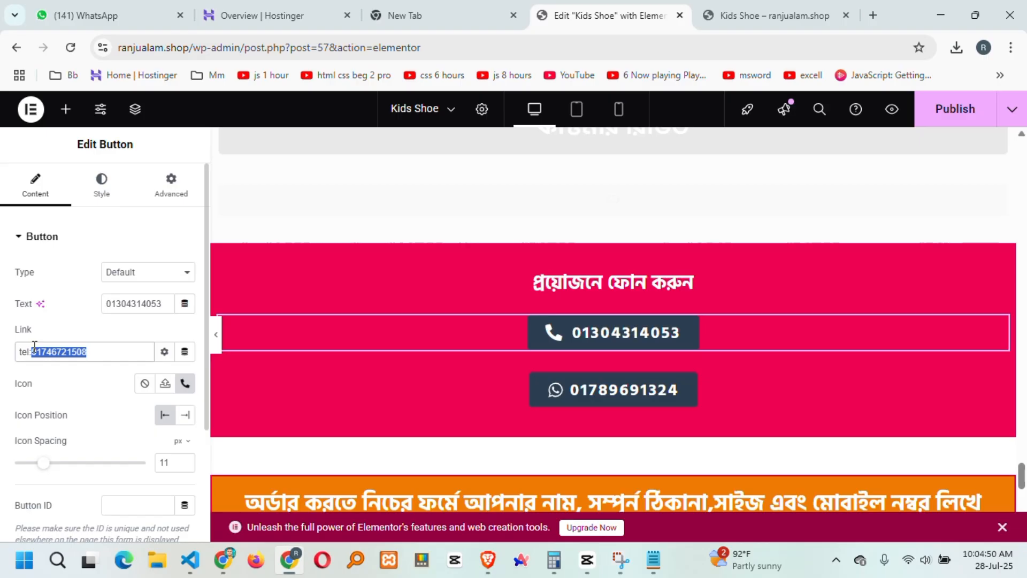
key("ctrl+v")
left_click(957, 108)
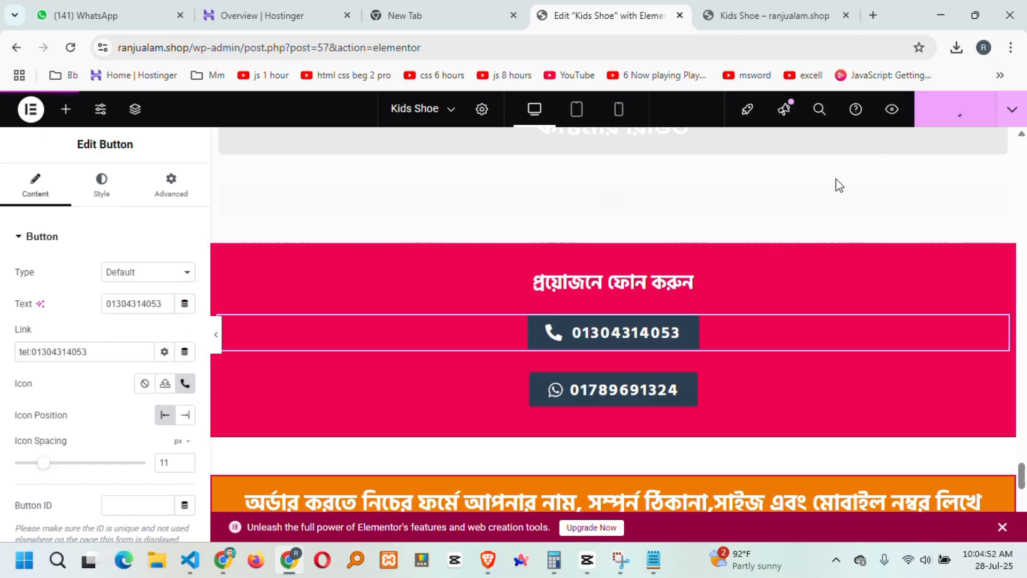
scroll(749, 267, "down", 5)
scroll(733, 294, "down", 2)
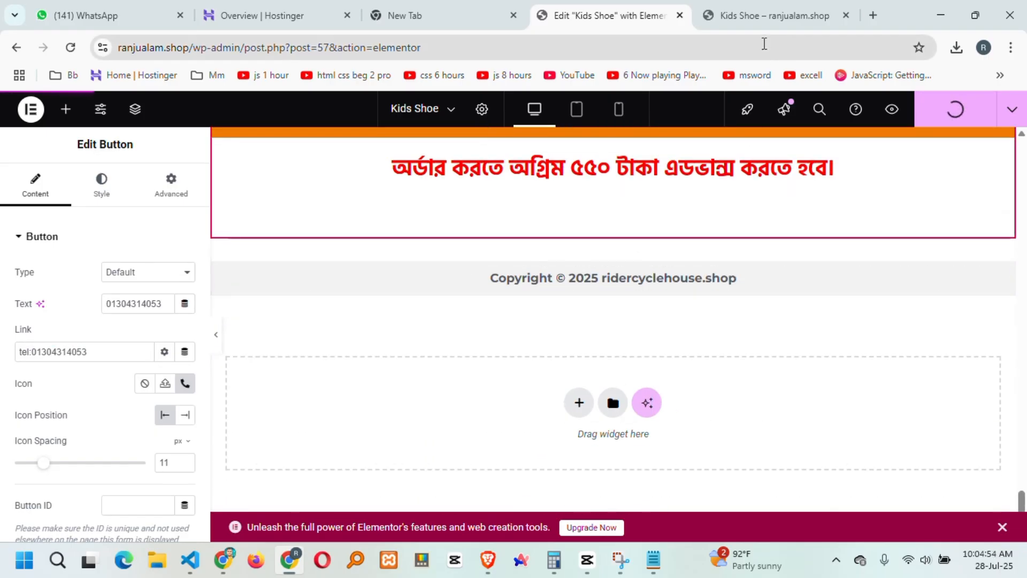
left_click(756, 14)
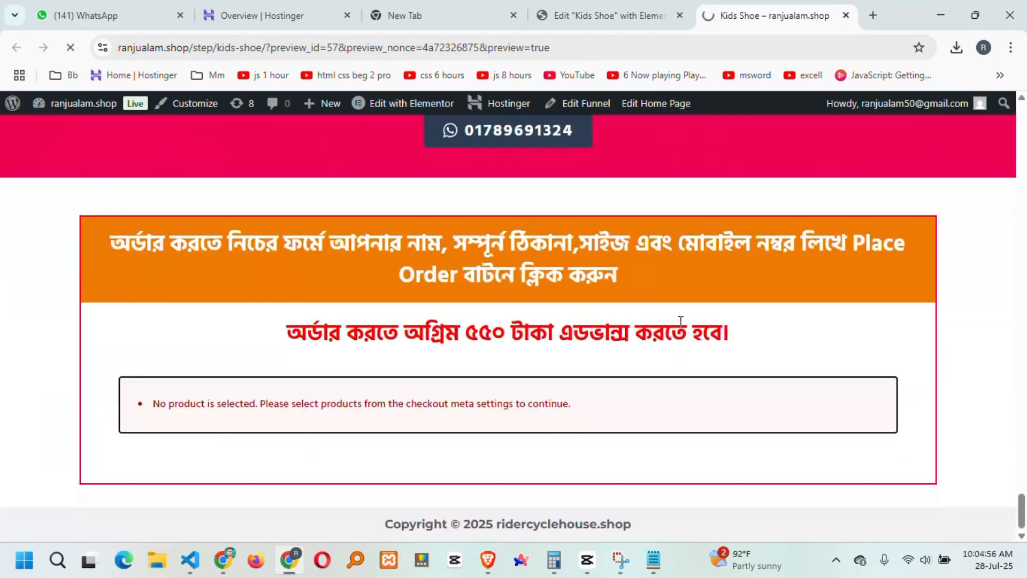
left_click_drag(124, 401, 577, 406)
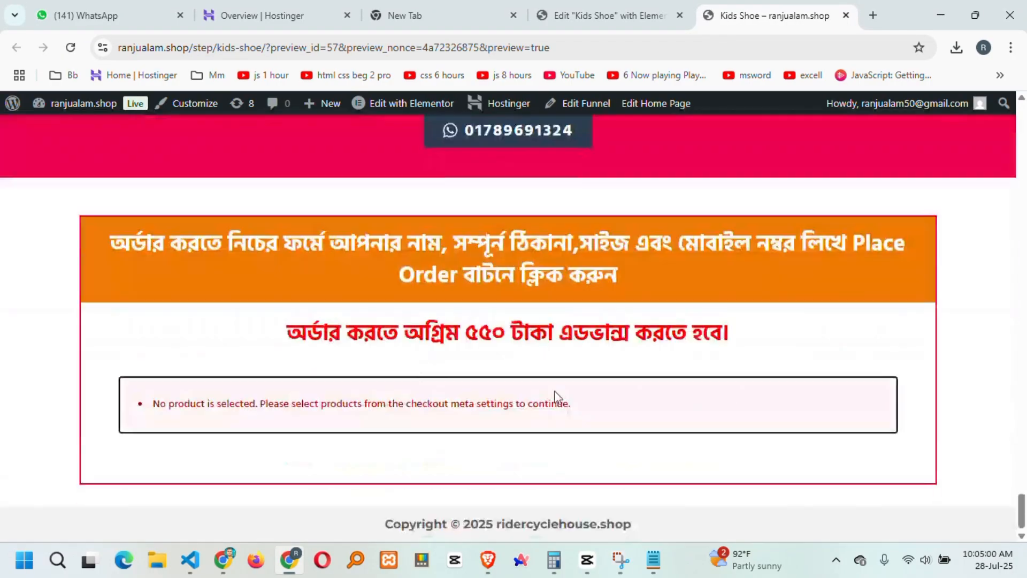
left_click_drag(1025, 509, 1026, 166)
scroll(619, 361, "down", 6)
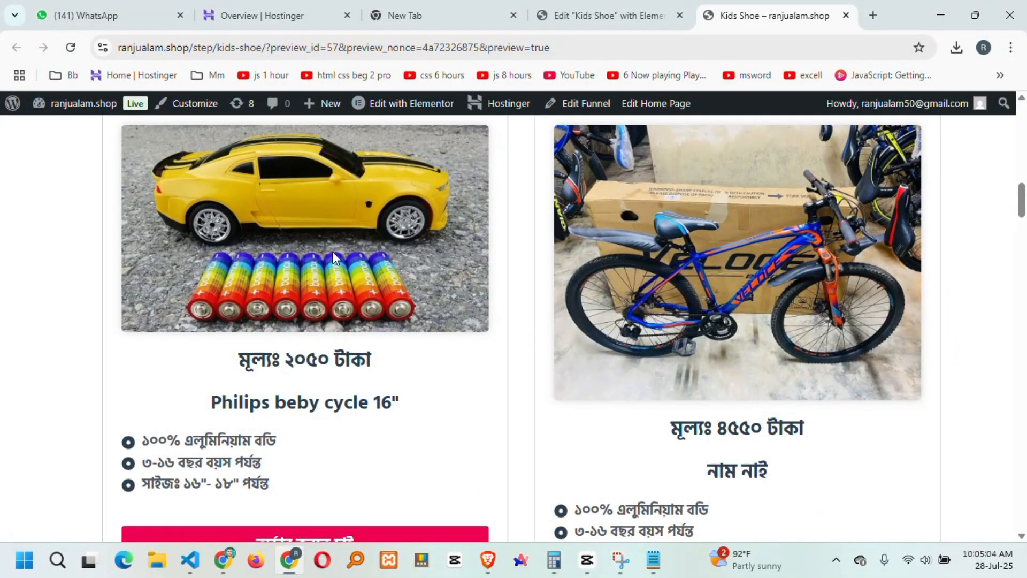
left_click(615, 15)
Change the car card heading from Philips beby cycle 16" to 'Toys car' and publish.
scroll(642, 325, "up", 3)
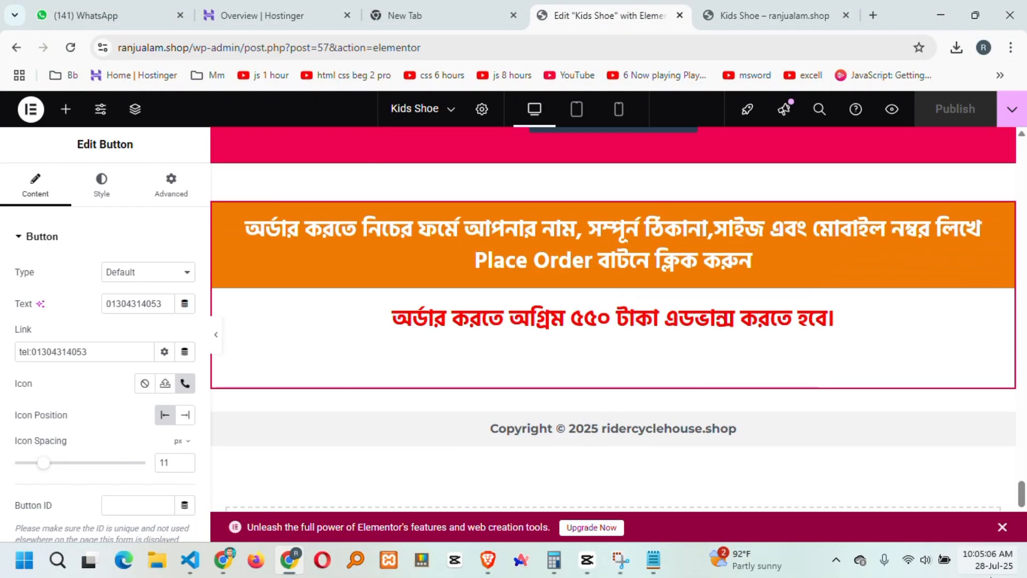
left_click_drag(1024, 496, 1025, 166)
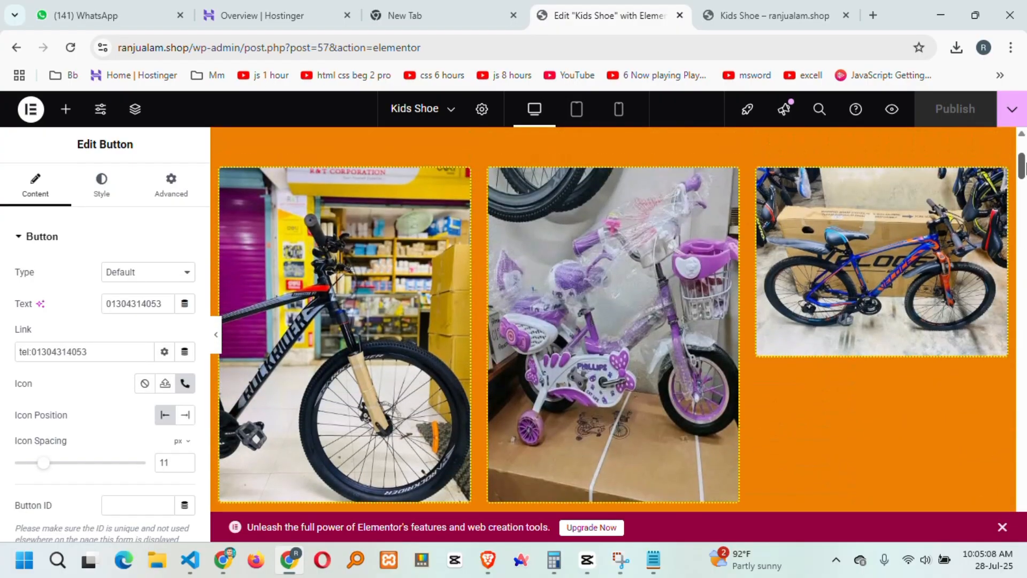
scroll(579, 439, "down", 10)
scroll(544, 409, "down", 4)
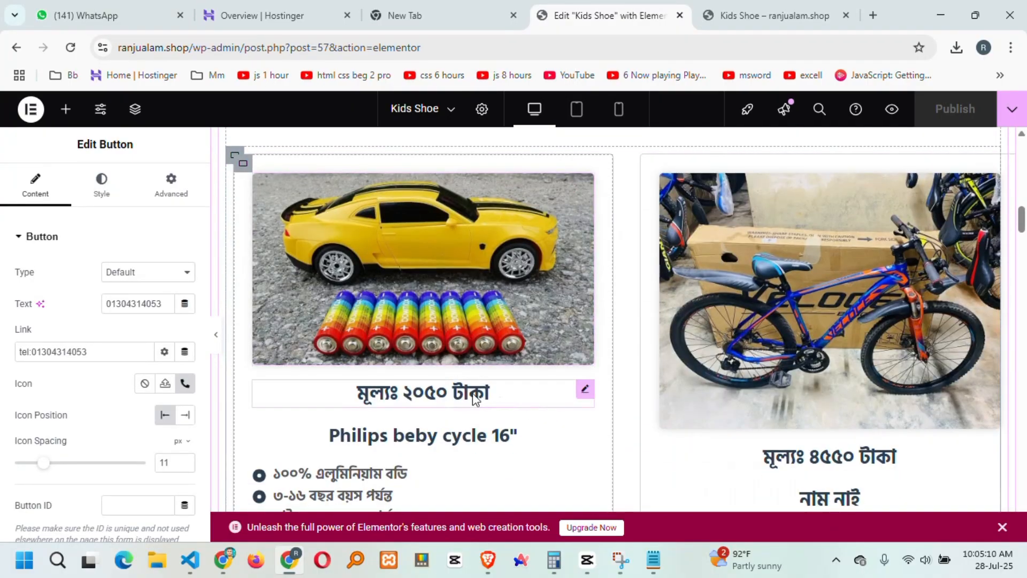
left_click(451, 445)
left_click_drag(122, 291, 1, 285)
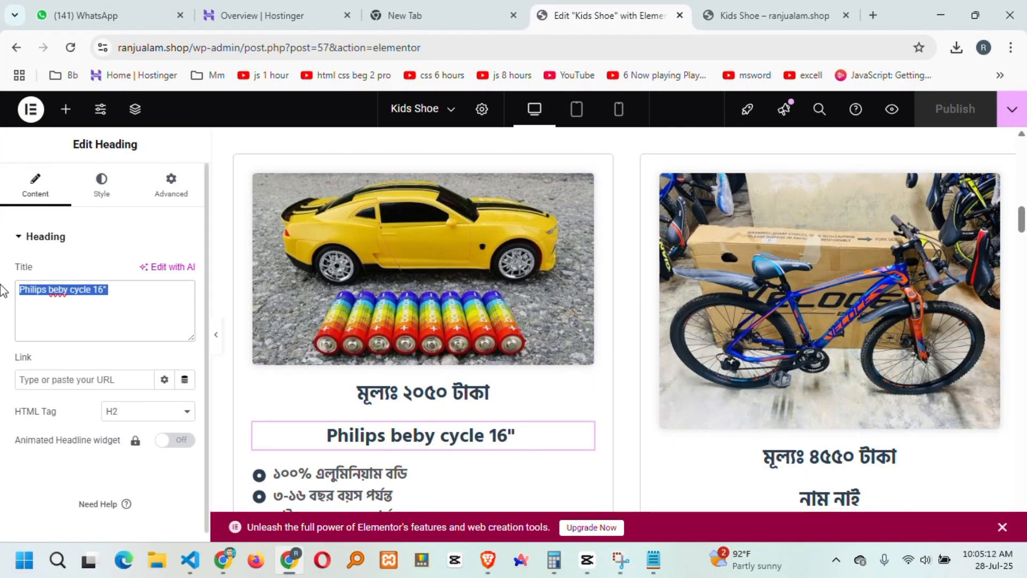
type("Typs ")
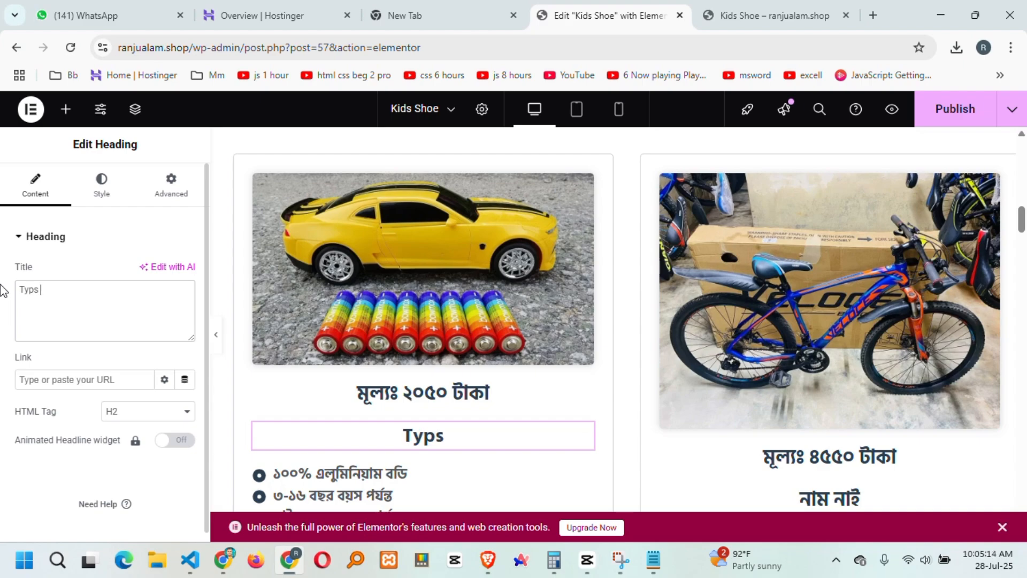
type("oys car")
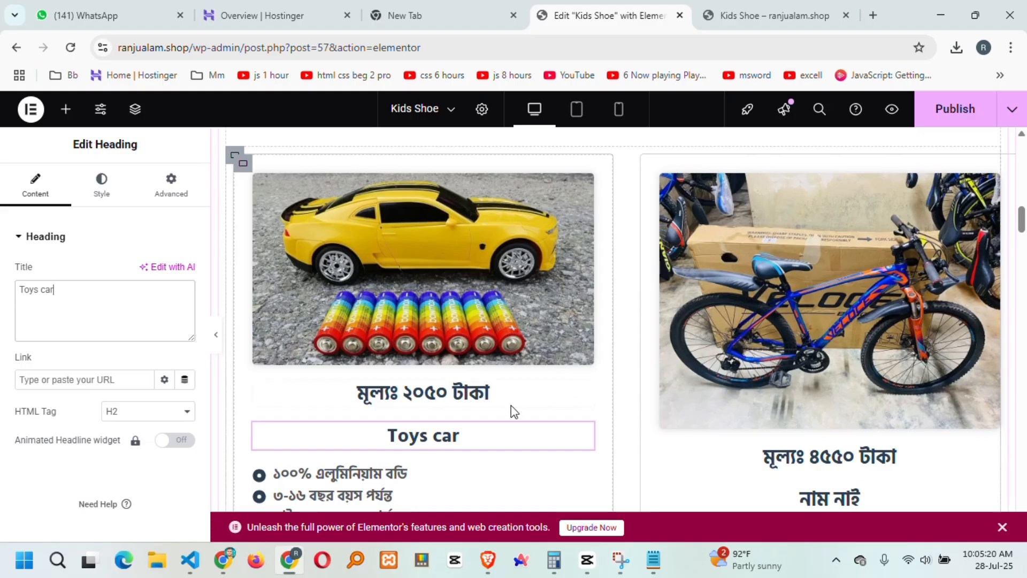
left_click(948, 115)
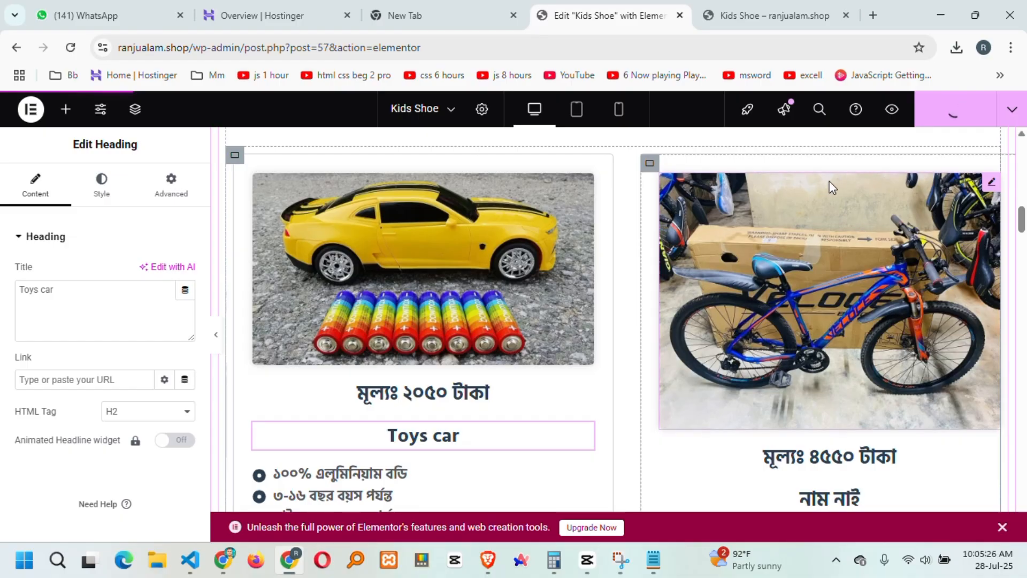
Confirm the car card in the site preview now reads 'Toys car'.
left_click(758, 14)
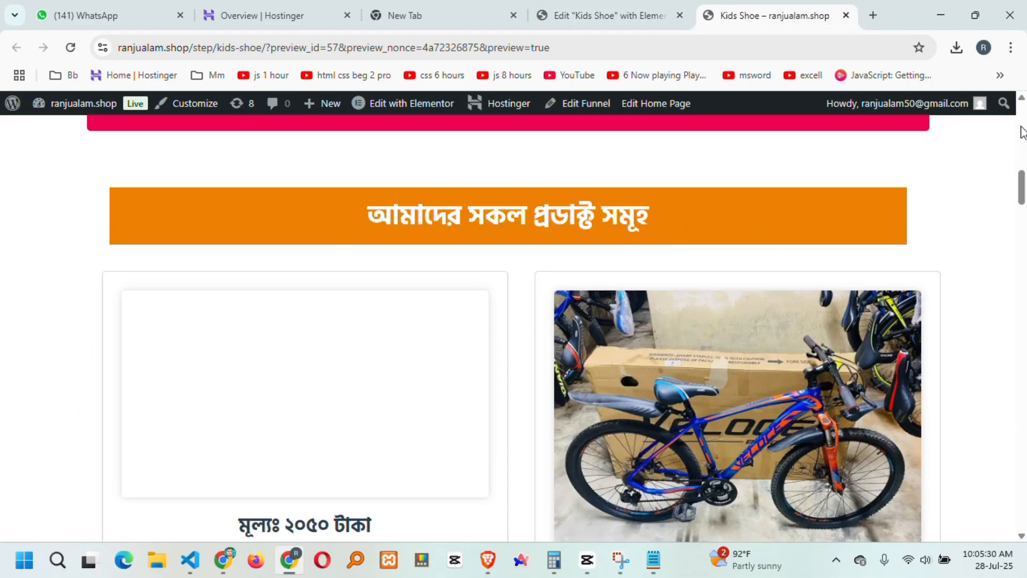
scroll(695, 428, "up", 3)
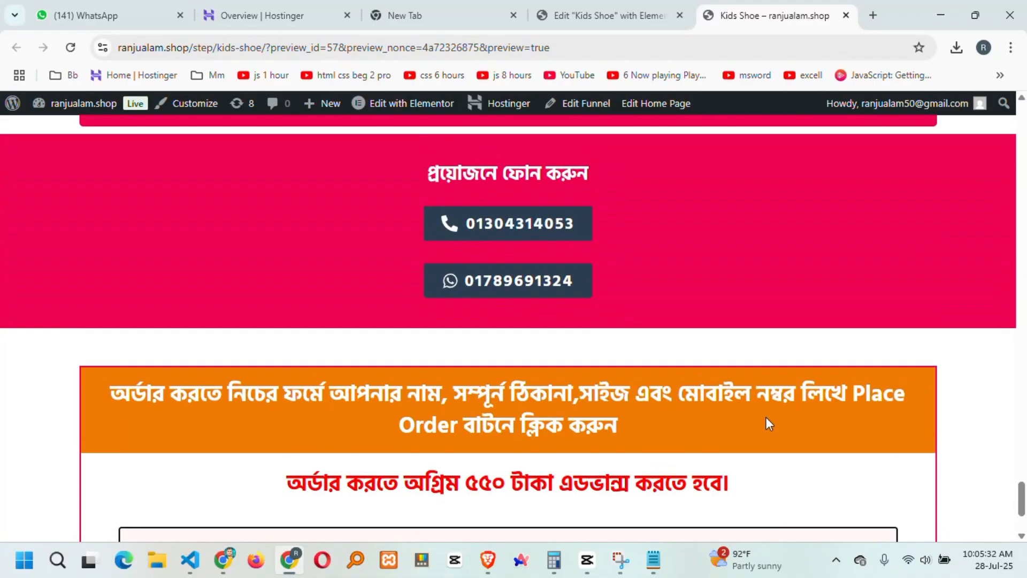
left_click_drag(1022, 503, 1023, 155)
scroll(362, 398, "down", 3)
scroll(359, 399, "down", 5)
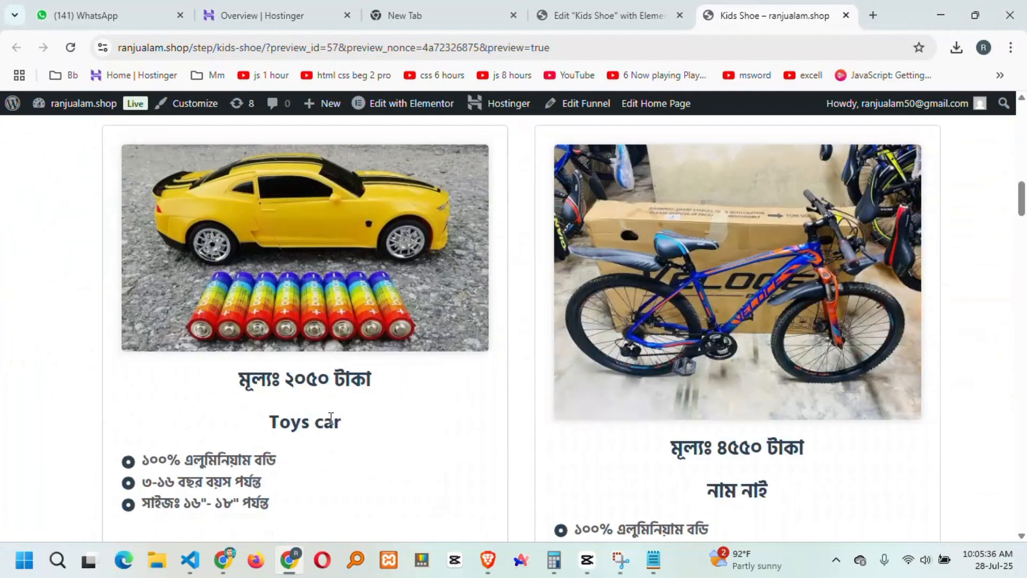
left_click_drag(341, 428, 263, 427)
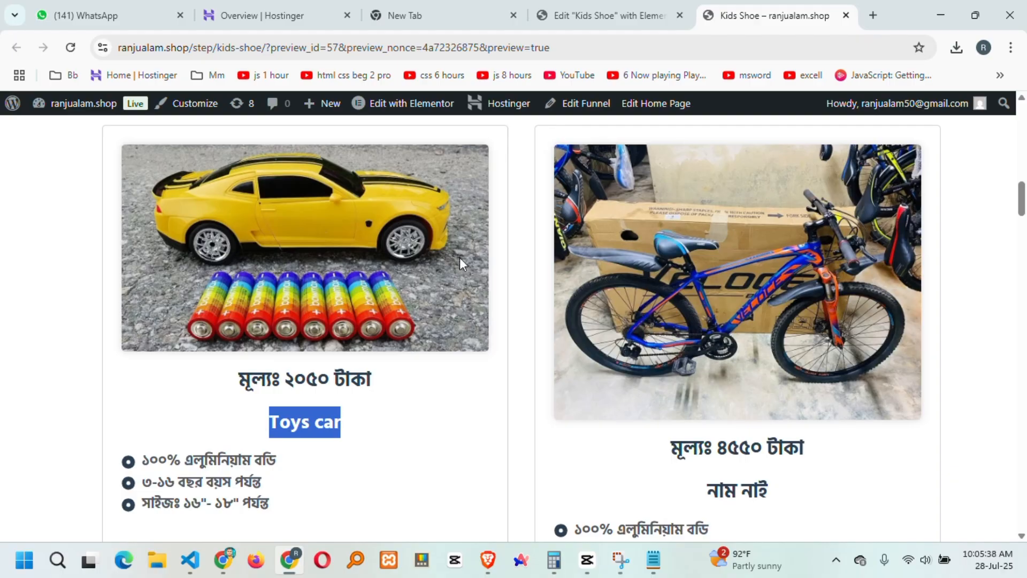
Open the WordPress Dashboard in a new tab from the admin bar menu.
left_click(437, 10)
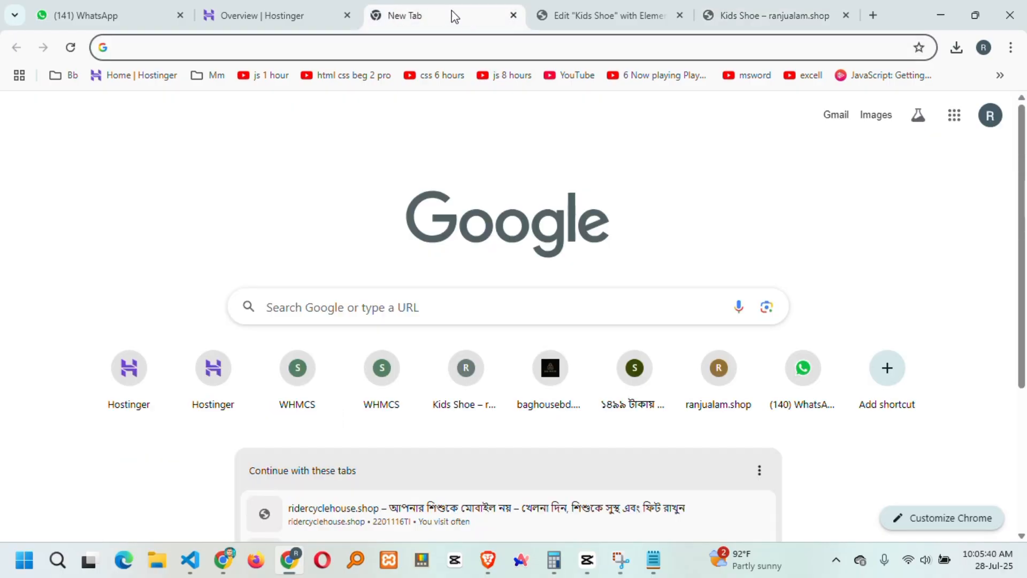
left_click(511, 22)
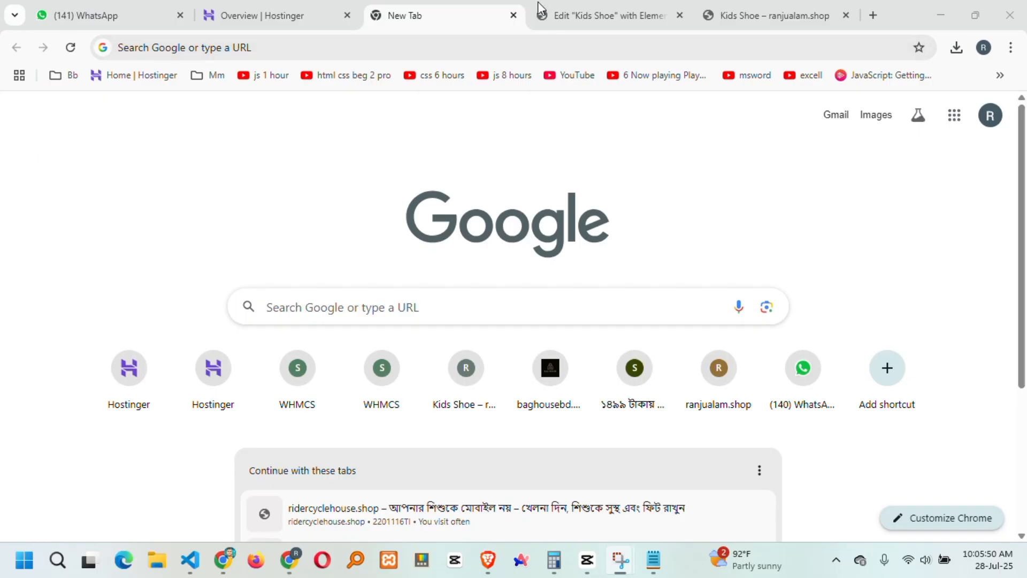
left_click(643, 13)
left_click(772, 10)
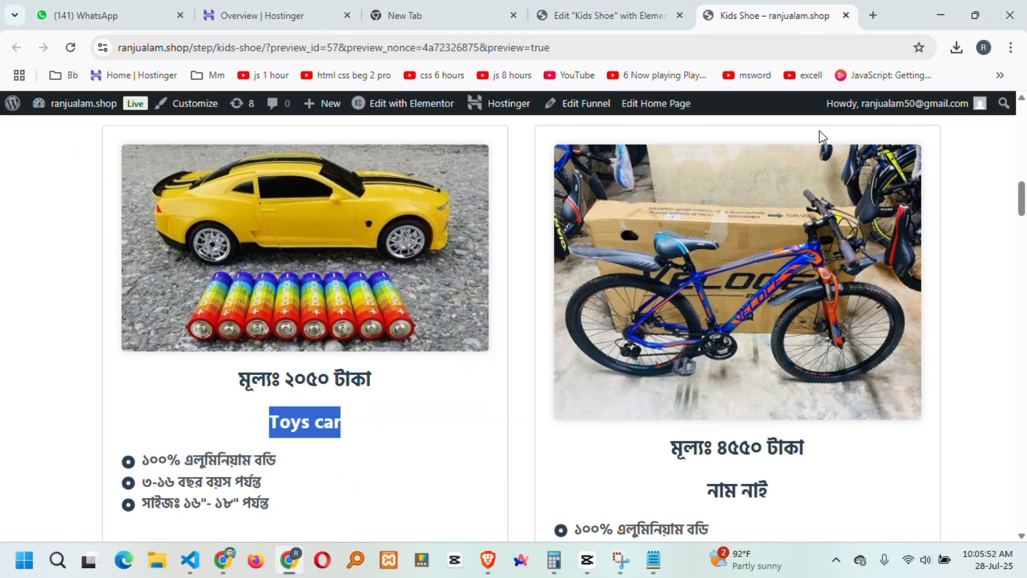
mouse_move(81, 107)
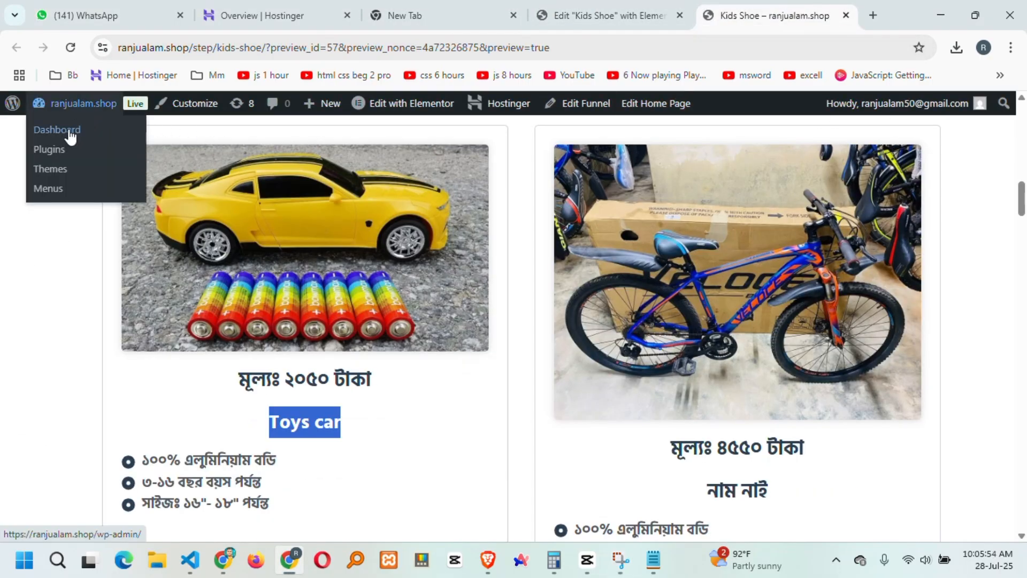
right_click(71, 137)
left_click(124, 149)
left_click(781, 11)
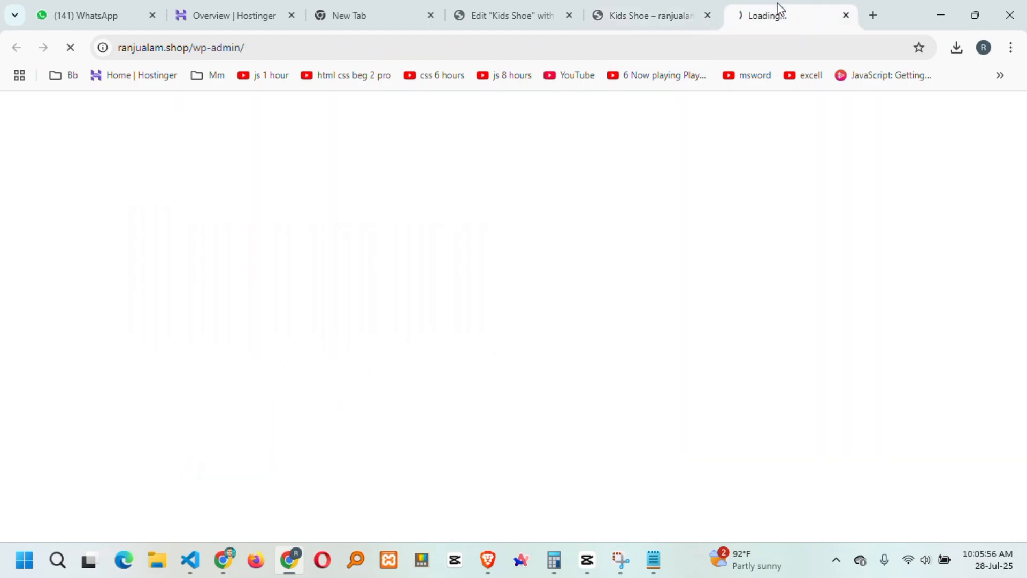
Go to the loaded Dashboard tab and bring up the WooCommerce Products flyout in the sidebar.
left_click(688, 8)
mouse_move(85, 115)
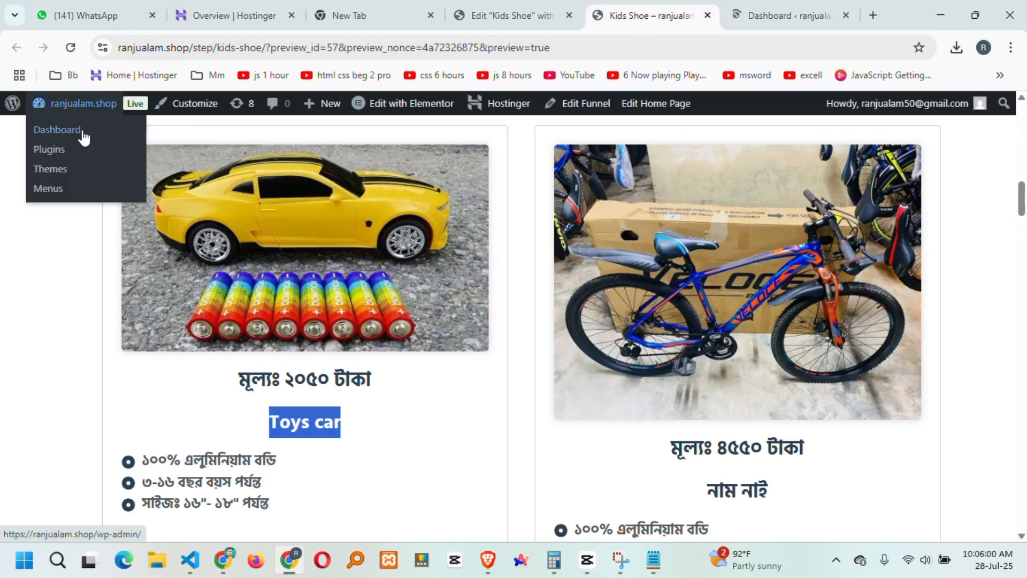
key("ctrl+Tab")
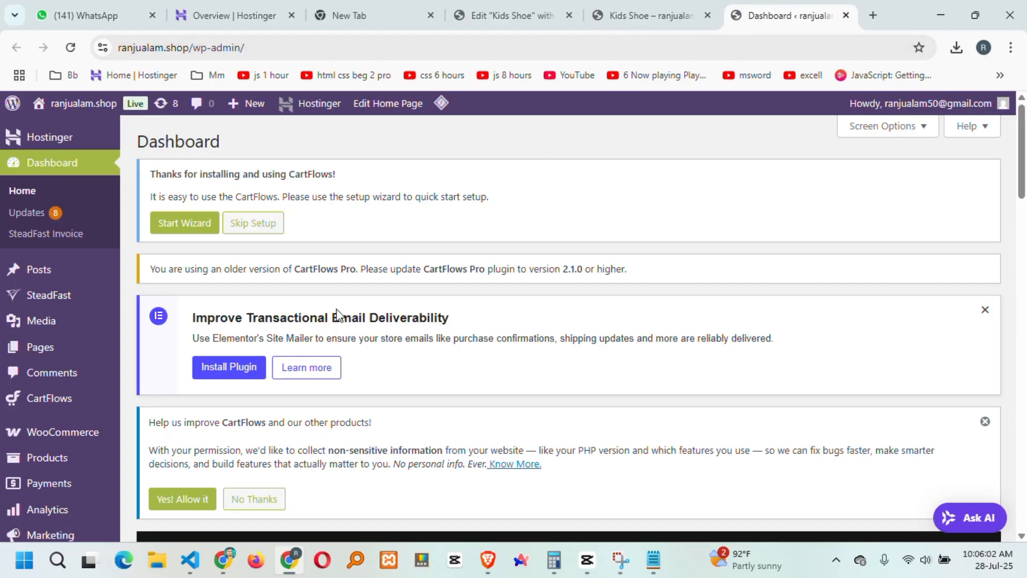
scroll(337, 312, "down", 12)
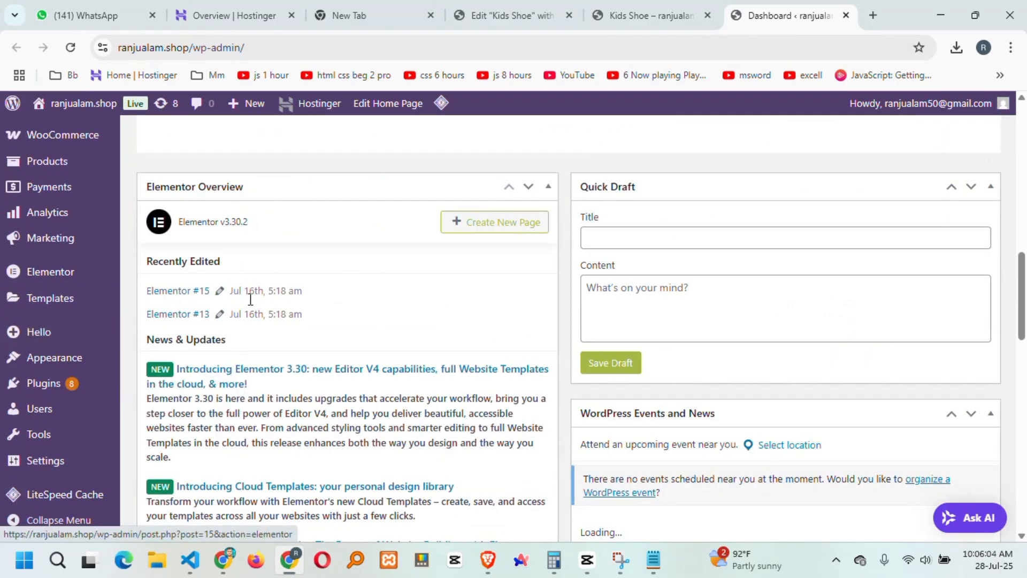
scroll(206, 363, "down", 9)
scroll(66, 321, "up", 5)
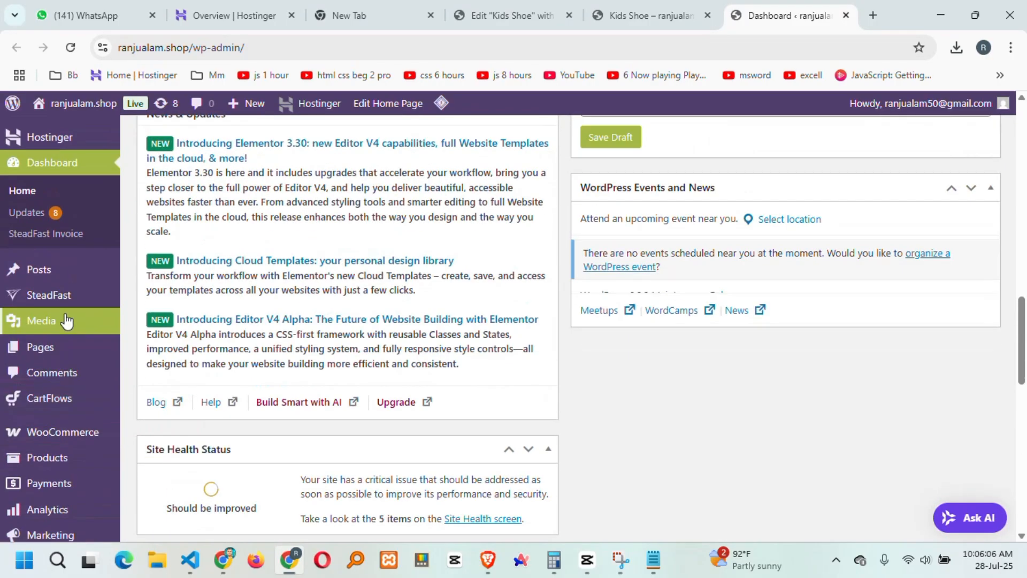
scroll(66, 321, "down", 3)
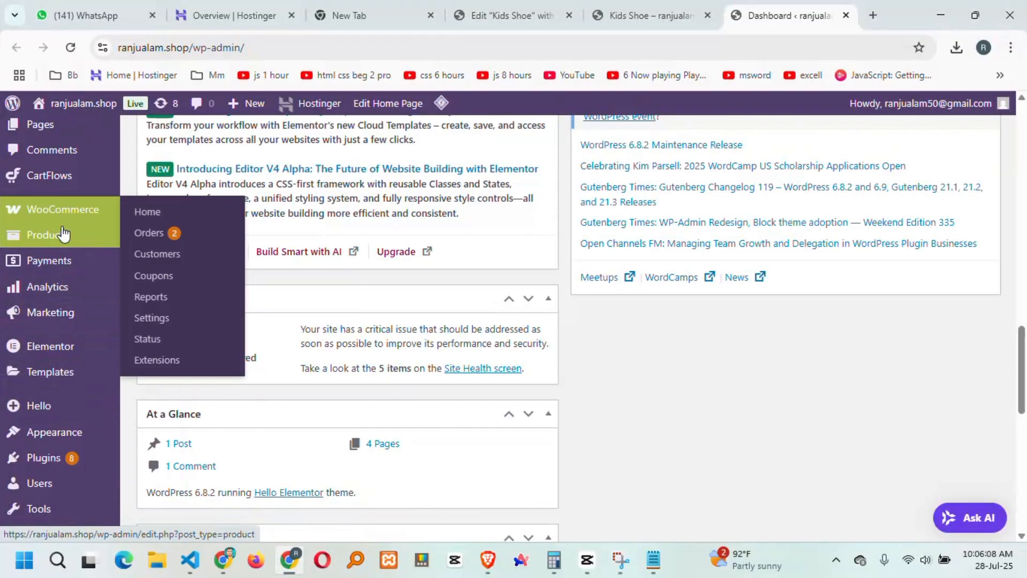
mouse_move(64, 236)
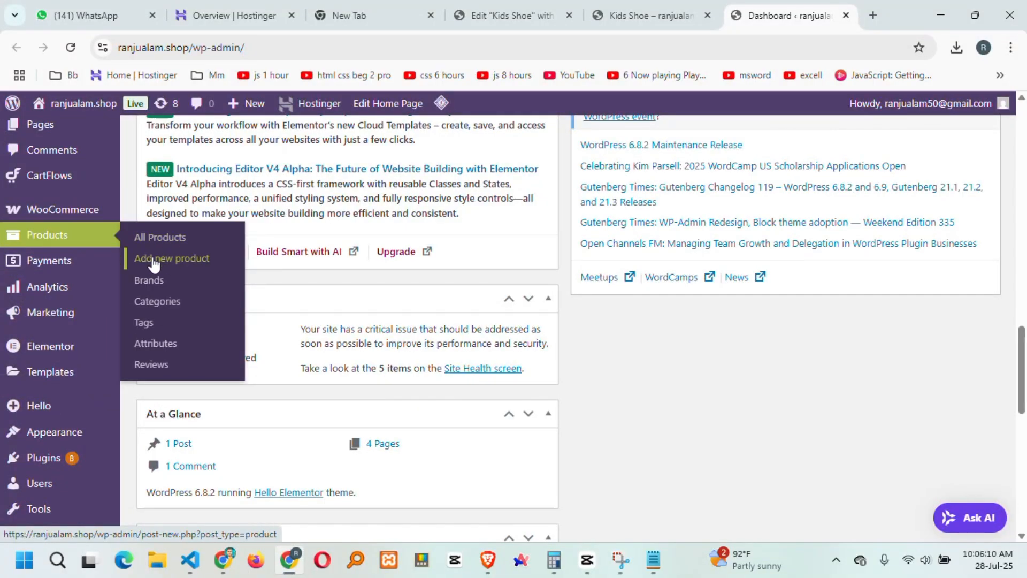
Start a new product named 'Toys car' and fill in its prices, leaving Sale price empty.
left_click(186, 262)
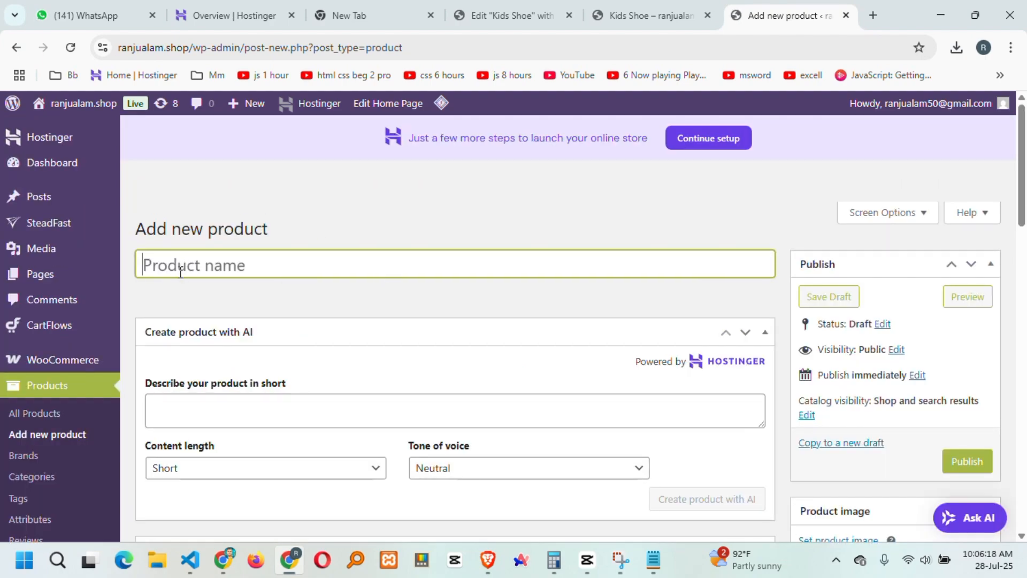
type("Toys car")
scroll(431, 314, "down", 12)
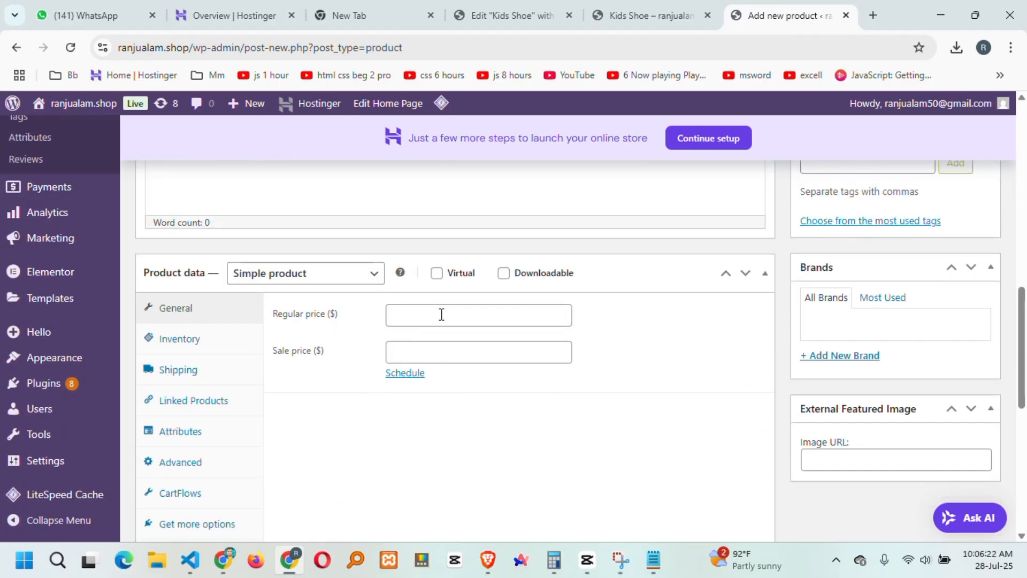
left_click(441, 314)
left_click(415, 352)
left_click(417, 313)
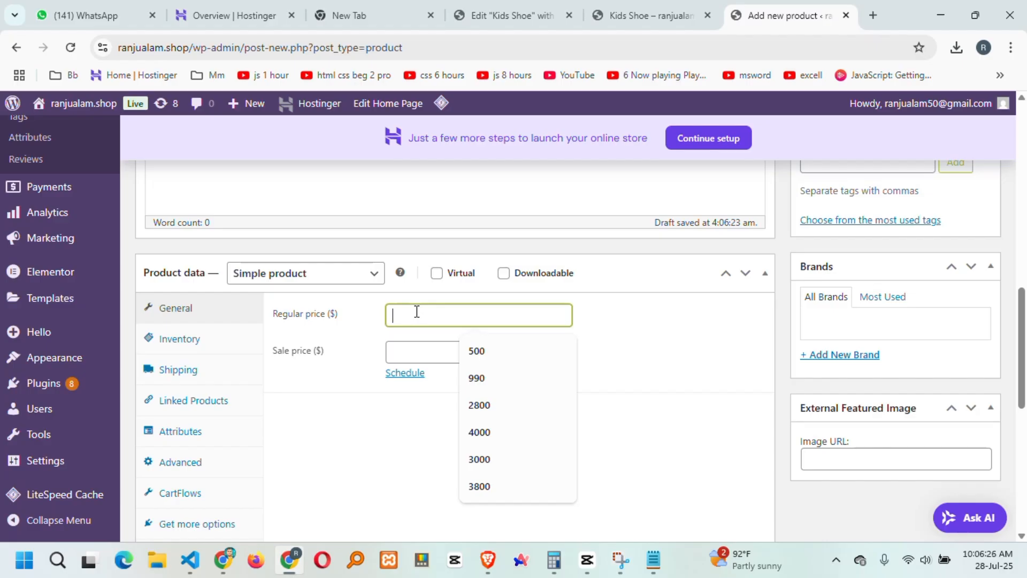
type("2")
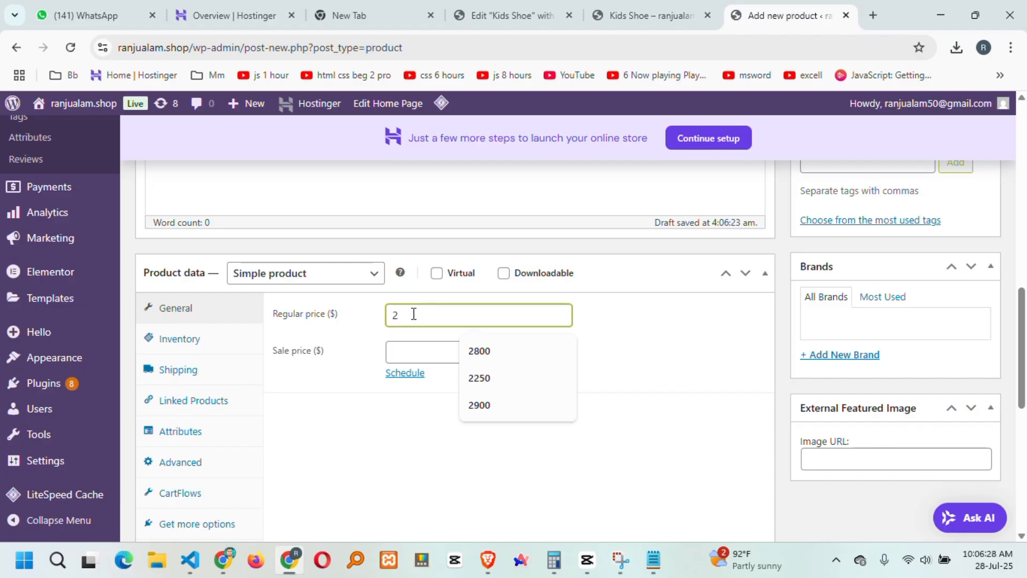
key("BackSpace")
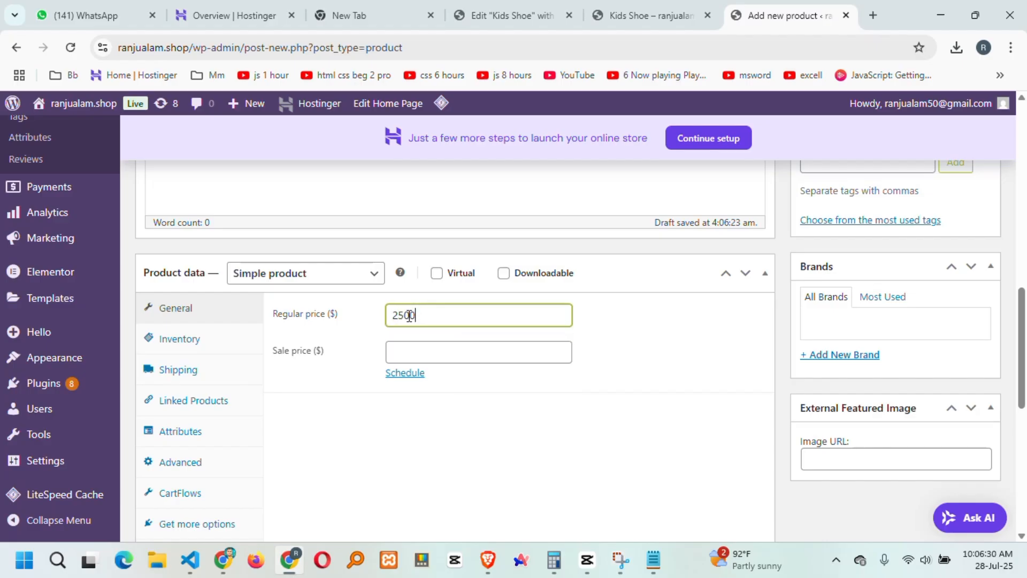
left_click(437, 359)
type("2050")
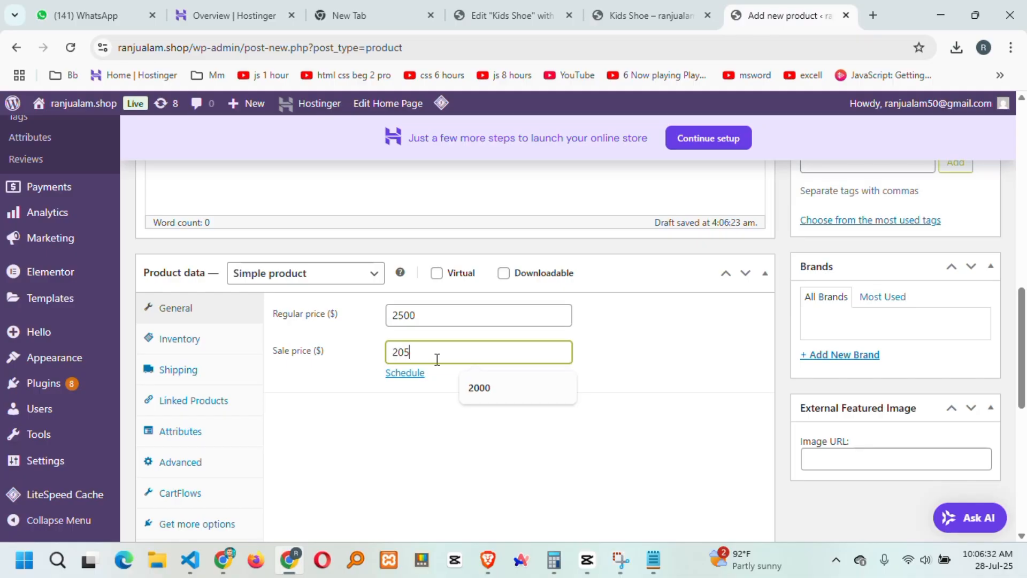
key("BackSpace")
key("BackSpace")
key("BackSpace")
key("BackSpace")
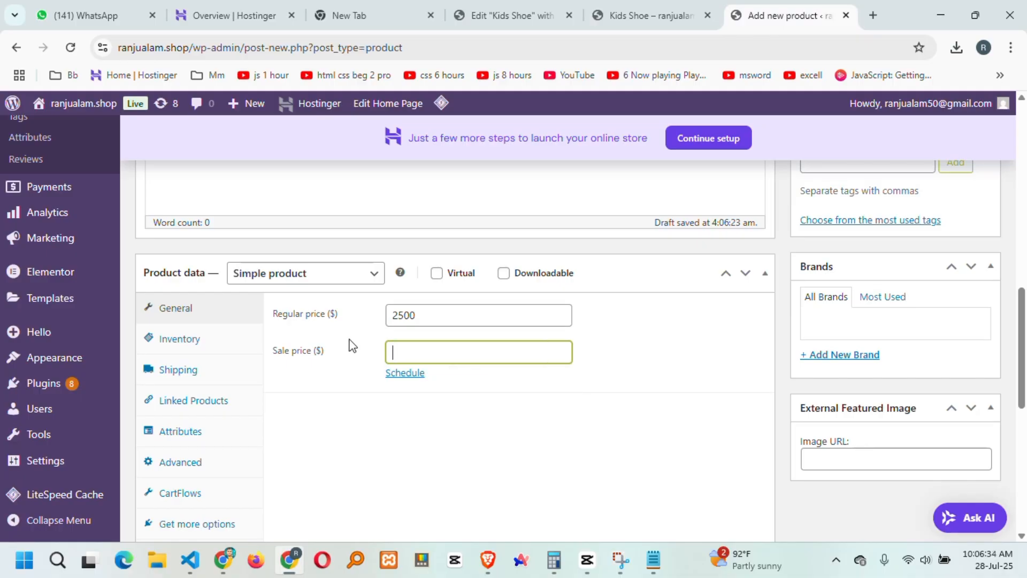
Correct the Regular price to 2050, checking it against the car's price in the preview.
left_click_drag(437, 315, 276, 321)
type("2")
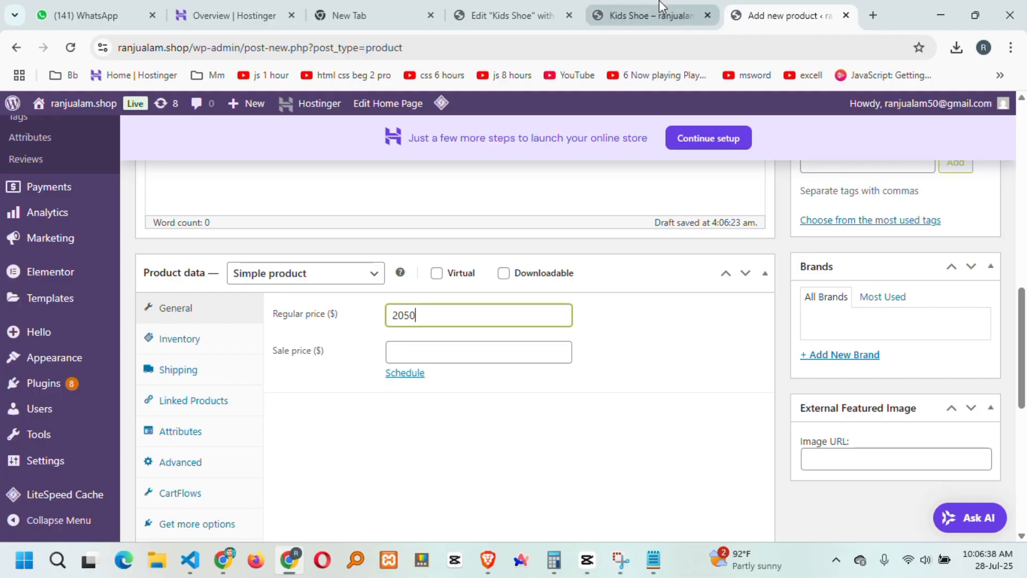
left_click(652, 15)
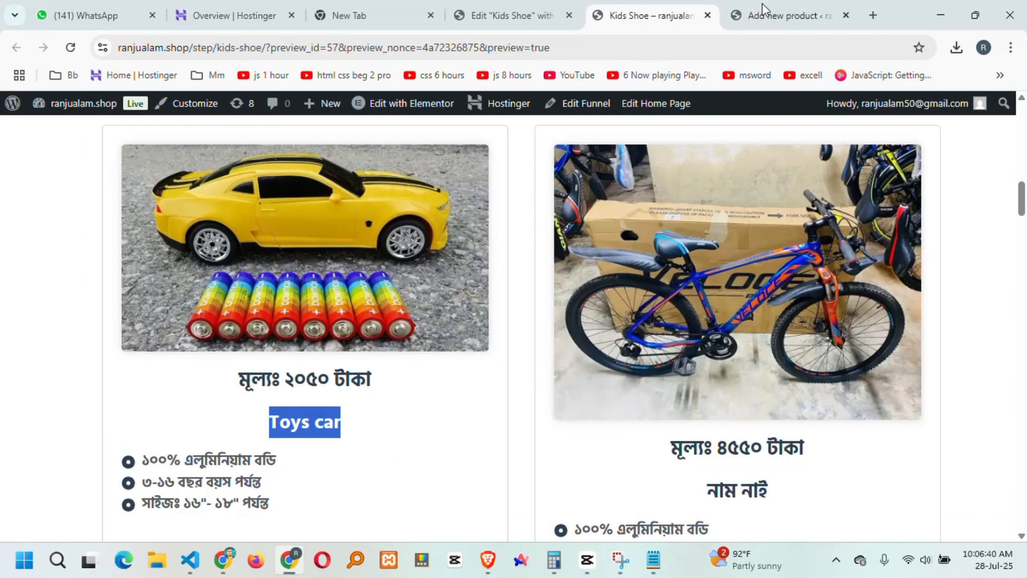
left_click(765, 12)
scroll(814, 355, "up", 10)
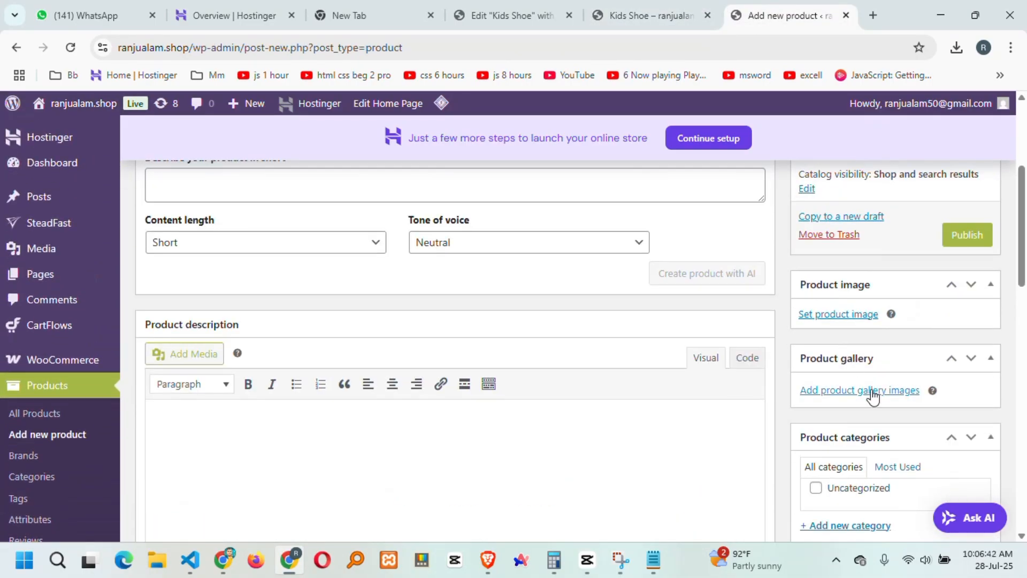
Set toys-car.jpg as the product image, publish Toys car, and return to the Kids Shoe preview.
left_click(844, 315)
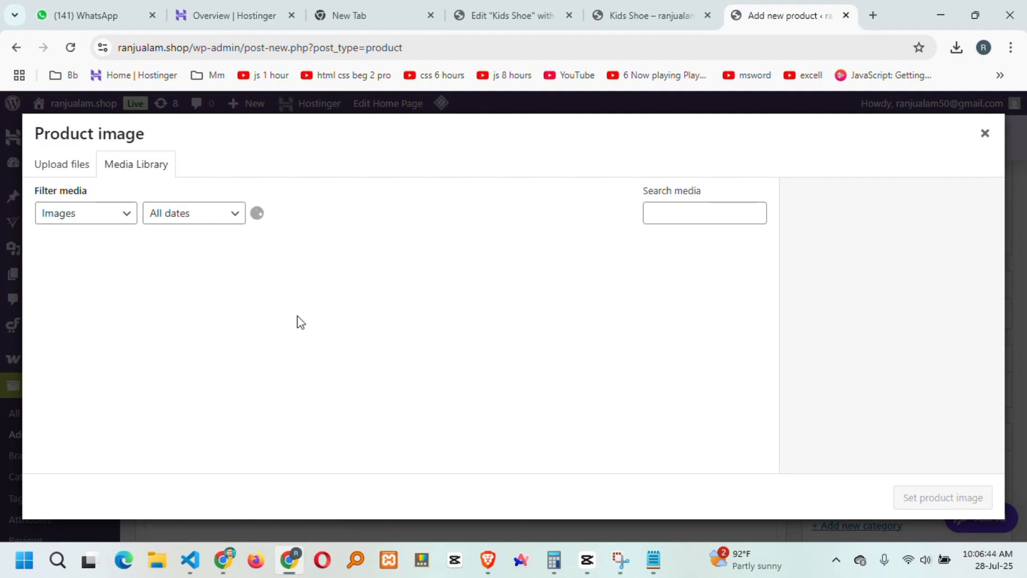
left_click(80, 283)
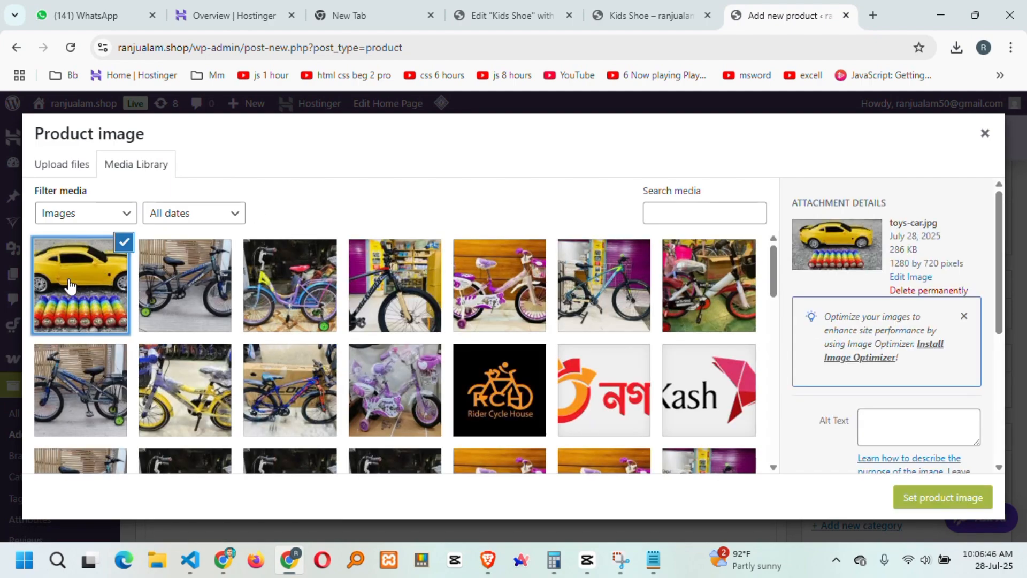
left_click(970, 497)
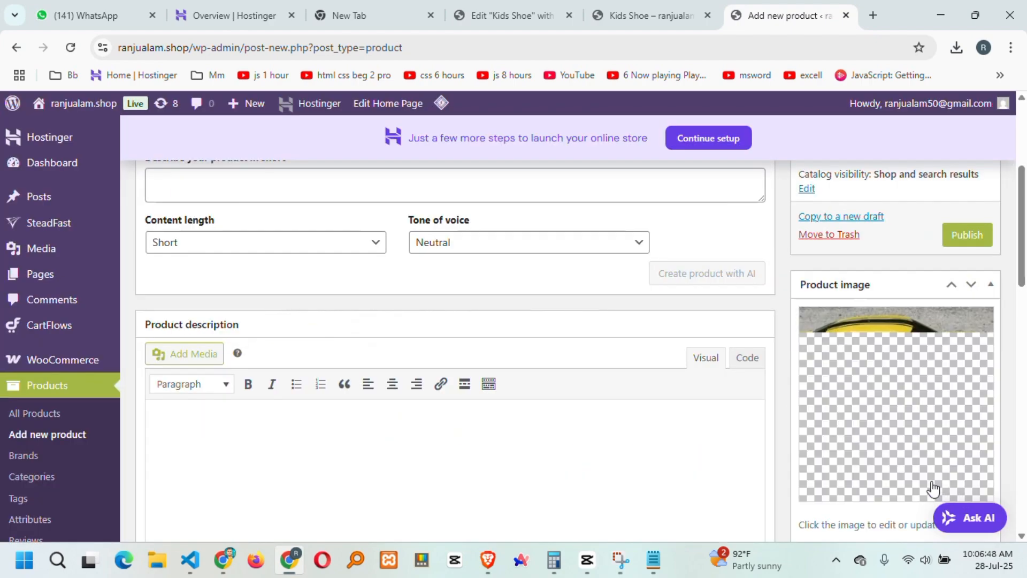
scroll(853, 396, "down", 1)
scroll(952, 331, "up", 3)
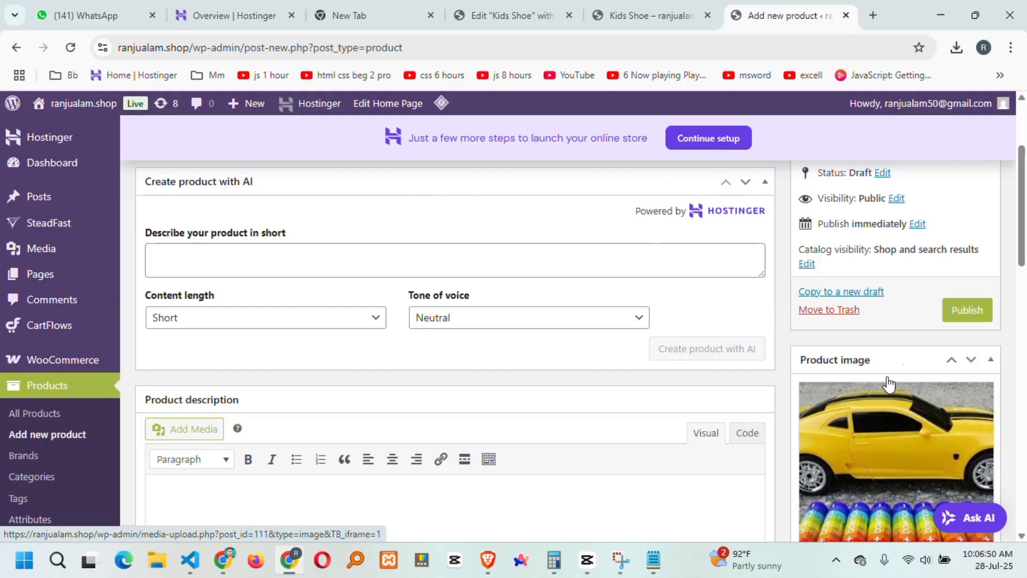
left_click(963, 313)
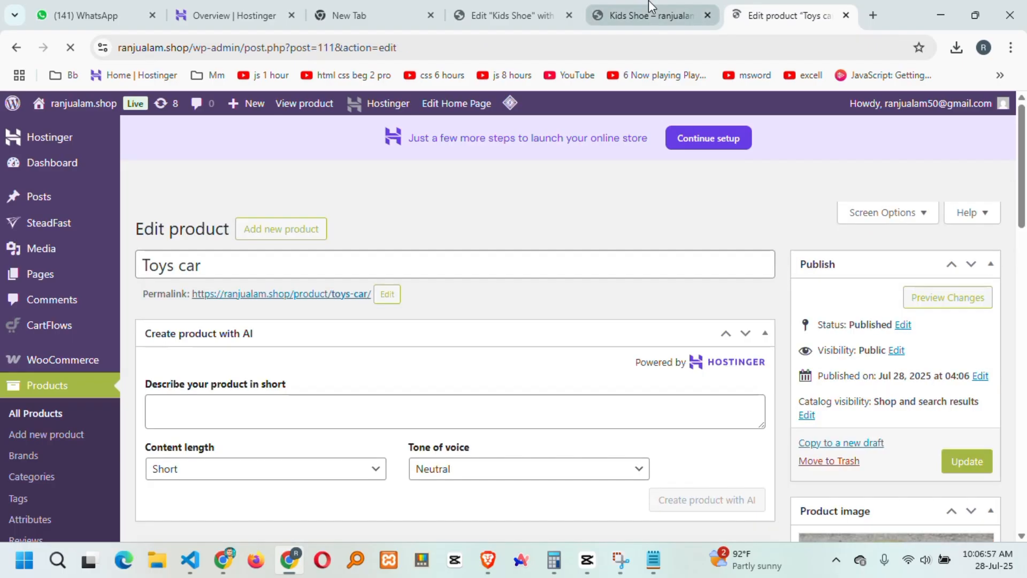
left_click(649, 15)
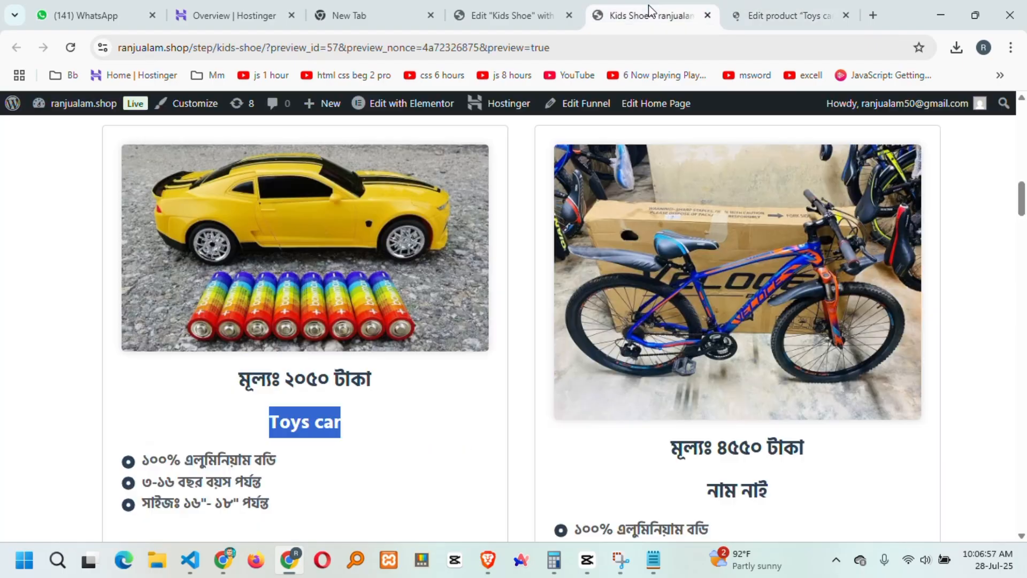
Reload the Kids Shoe checkout preview and note its 'No product is selected' error.
left_click(72, 49)
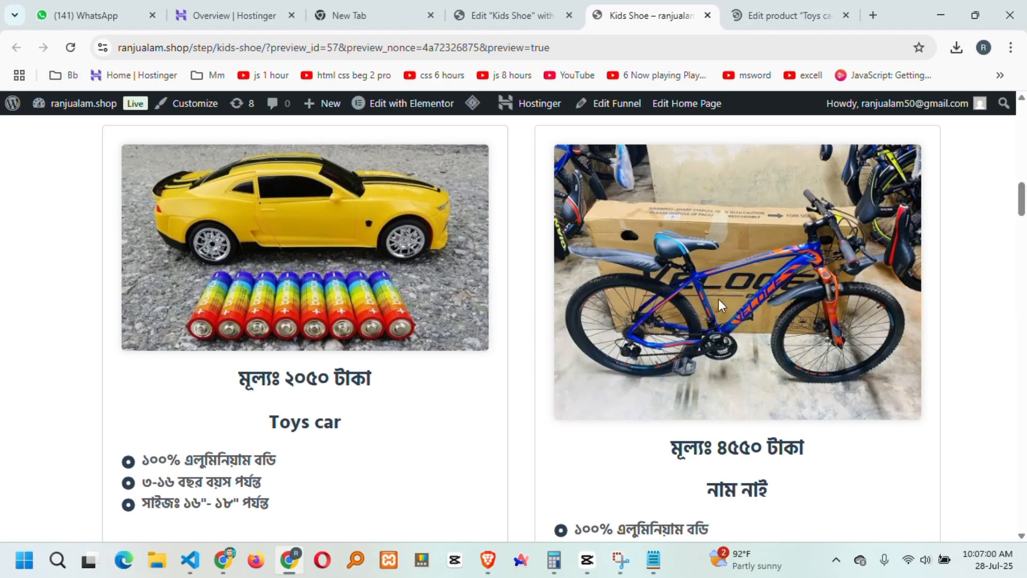
scroll(967, 281, "down", 10)
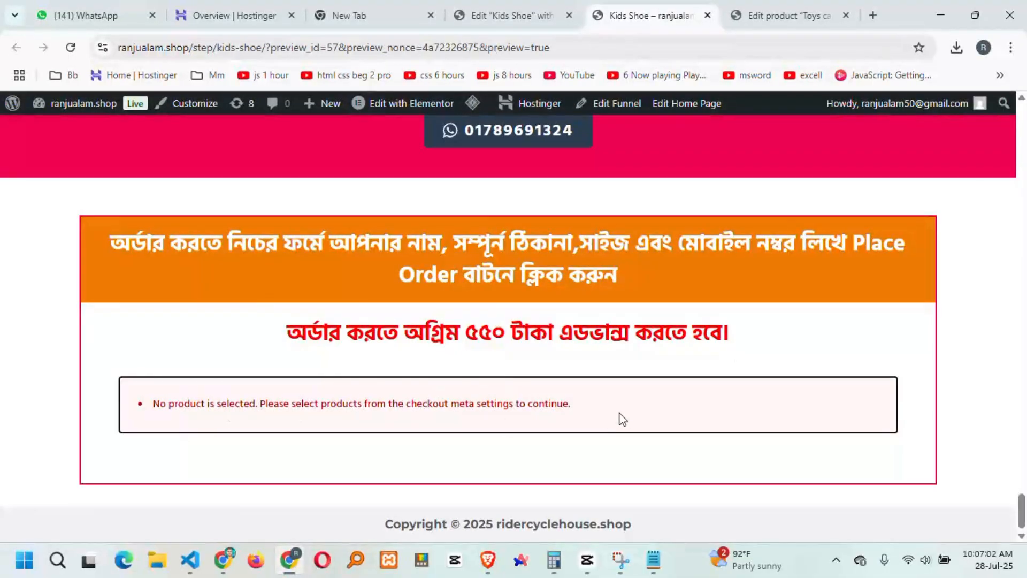
left_click_drag(622, 418, 152, 402)
Open the Store 2 funnel in CartFlows and view its Kids Shoe checkout step, marked No Product Assigned.
left_click(786, 15)
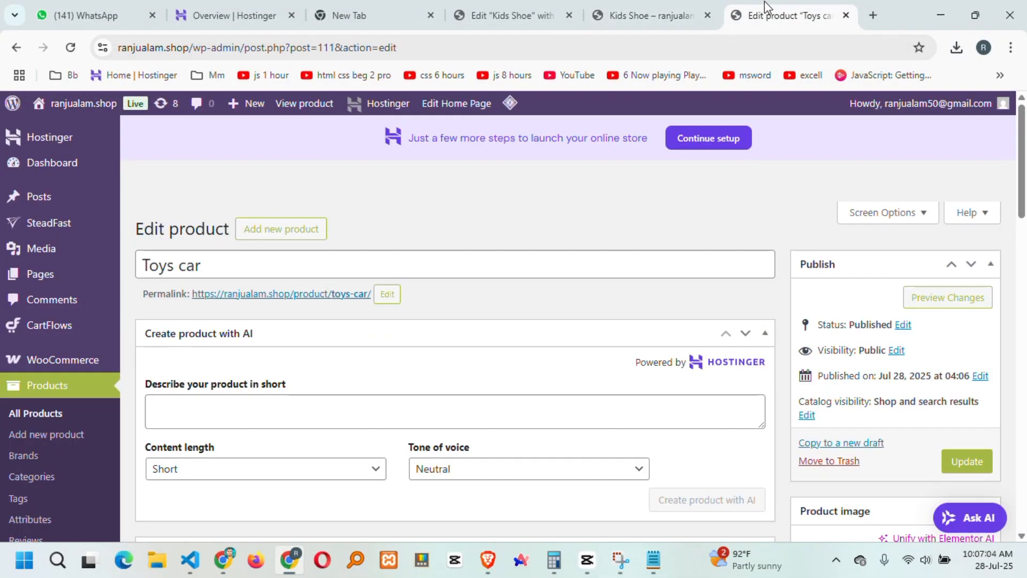
mouse_move(104, 331)
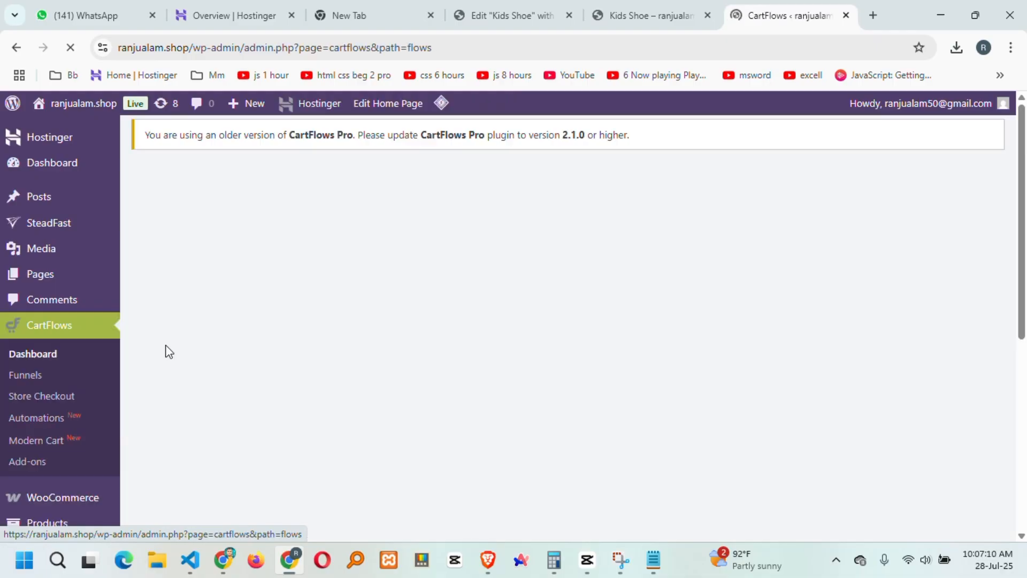
scroll(755, 345, "down", 3)
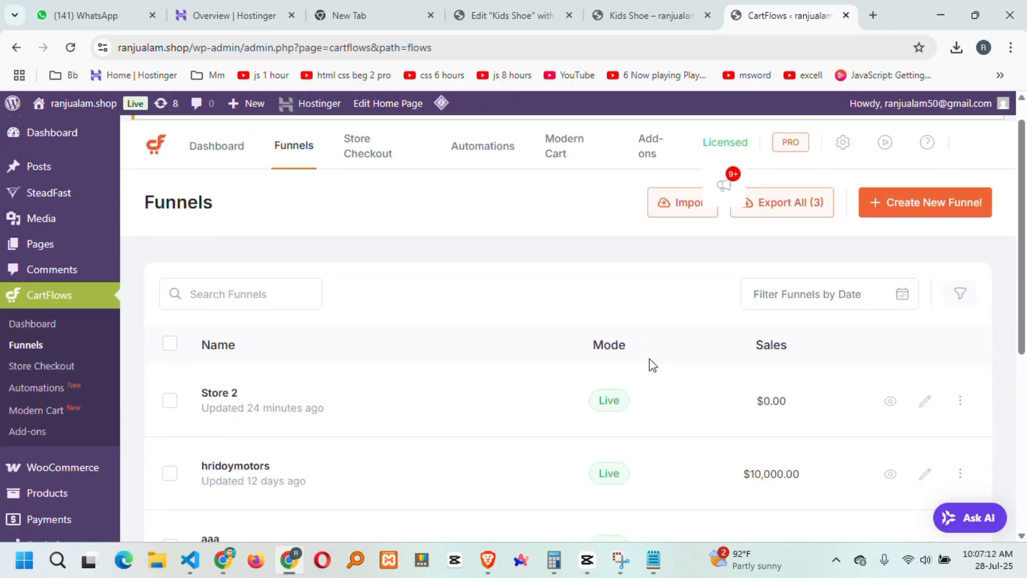
scroll(644, 346, "up", 1)
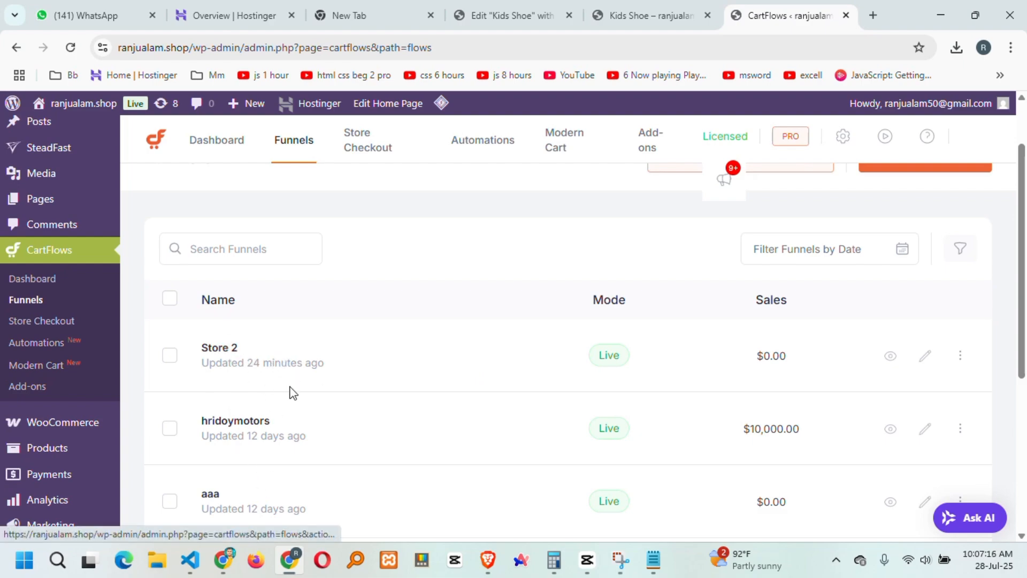
scroll(289, 394, "down", 2)
scroll(291, 390, "up", 2)
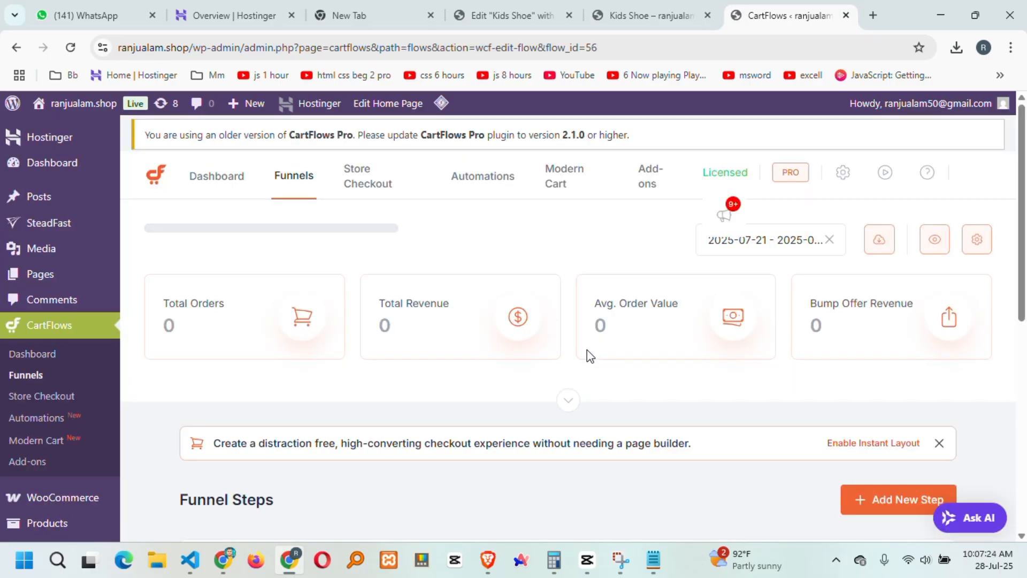
scroll(591, 355, "down", 5)
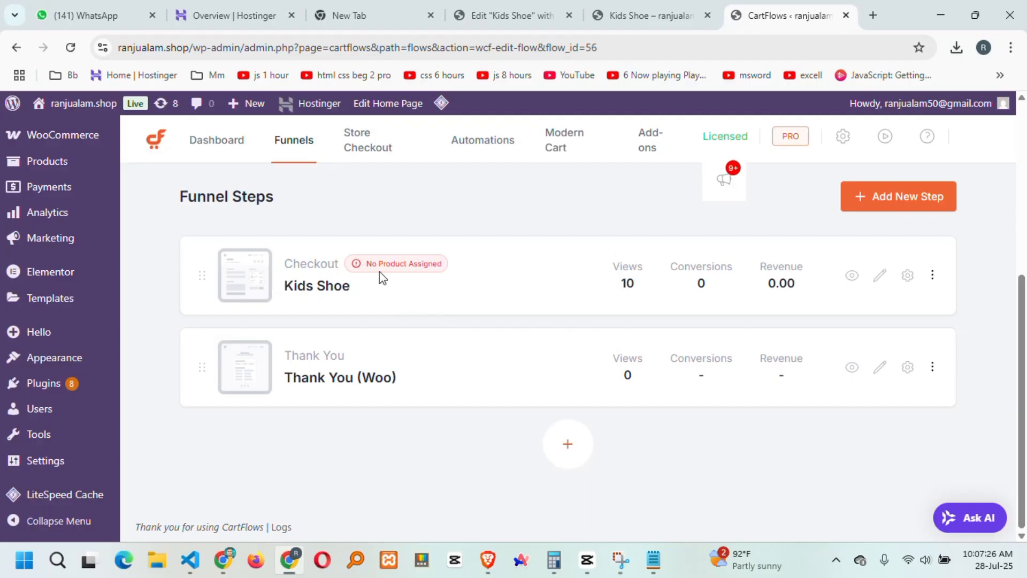
Attach Toys car to the Kids Shoe checkout step, save settings, and return to the preview.
left_click(907, 275)
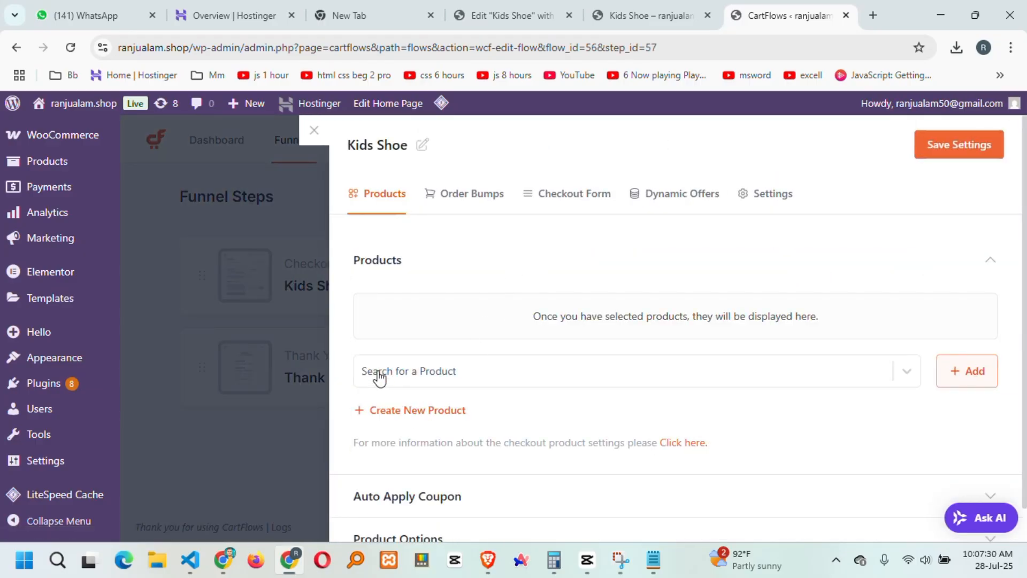
left_click(430, 377)
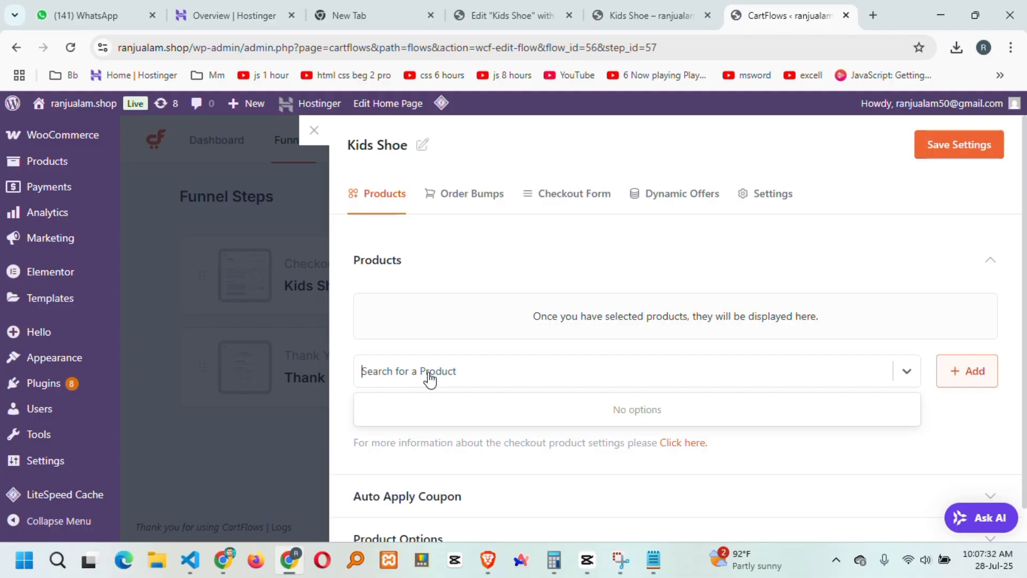
type("Toys car")
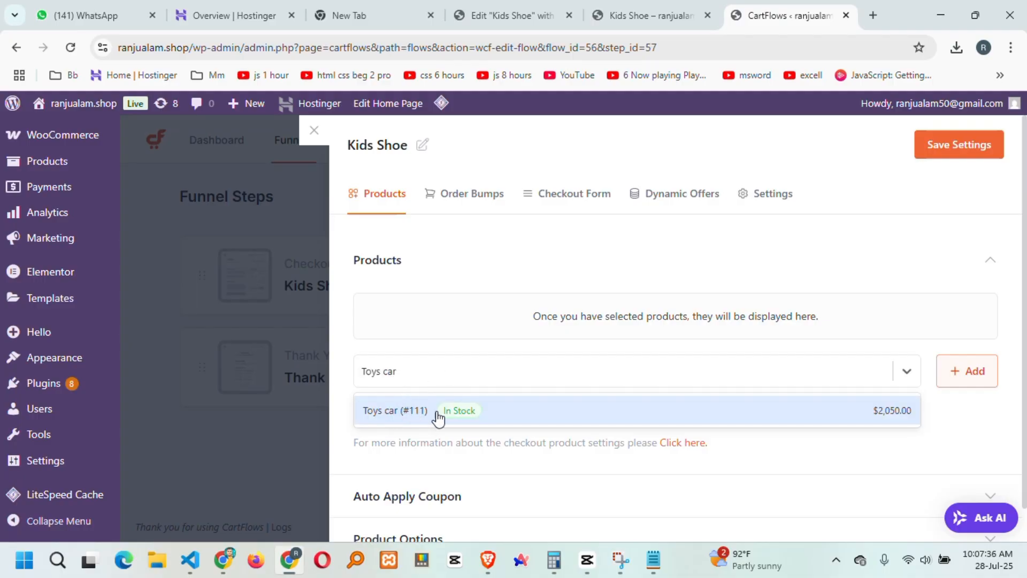
left_click(396, 411)
left_click(960, 371)
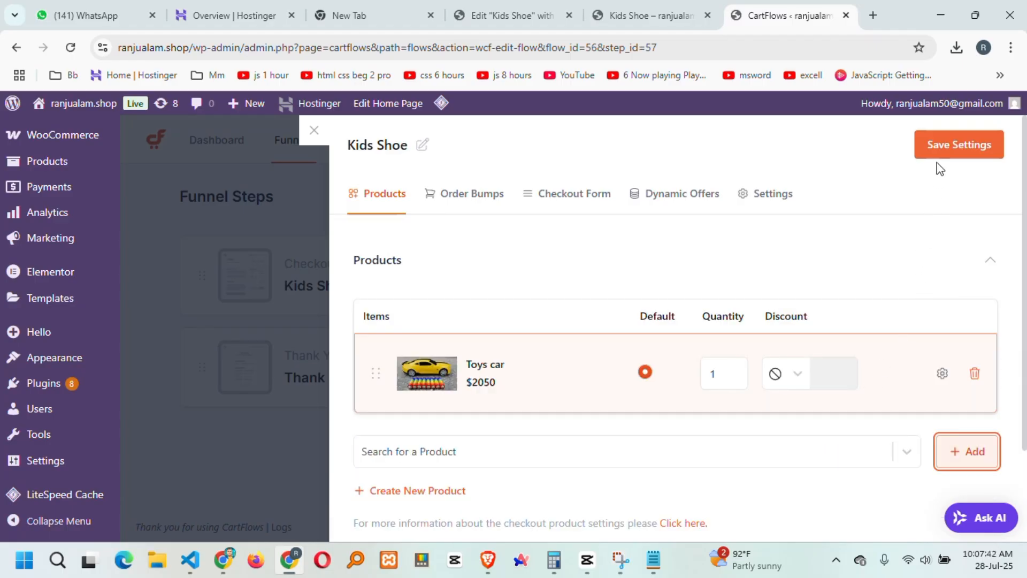
left_click(955, 148)
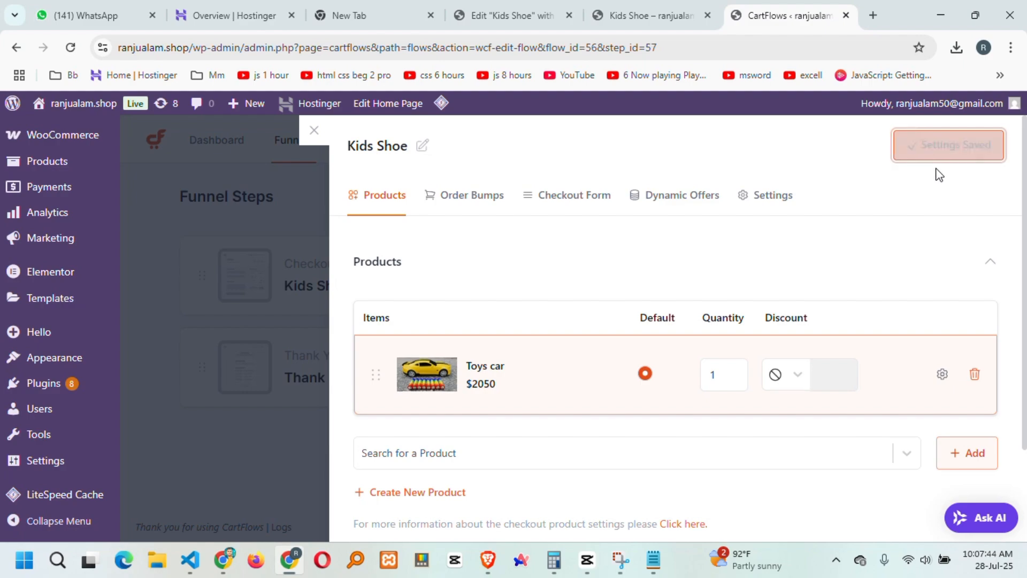
scroll(752, 248, "down", 2)
left_click(650, 15)
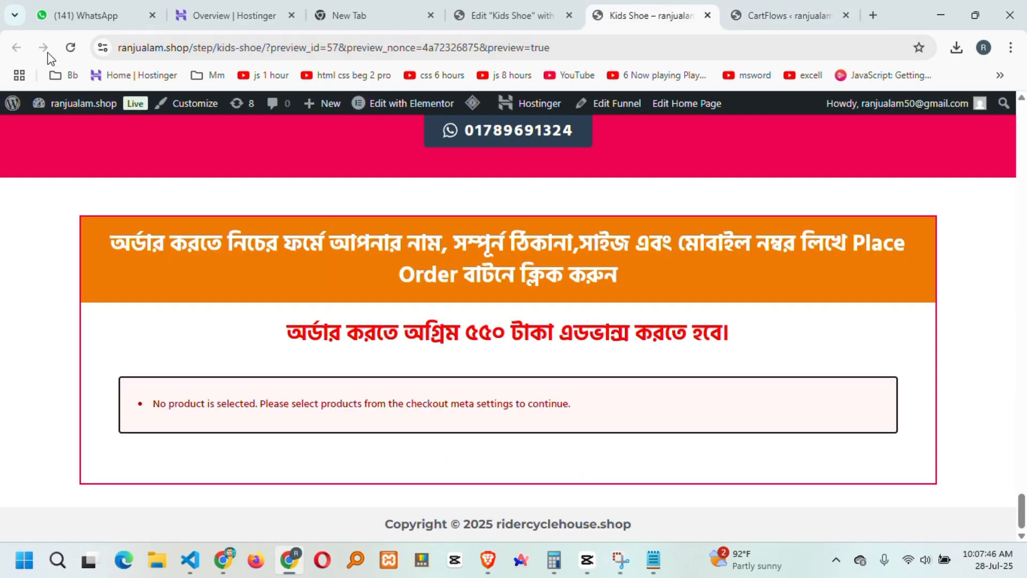
Reload the checkout preview and confirm it now shows Toys car at $2,050.
left_click(71, 49)
scroll(467, 363, "down", 4)
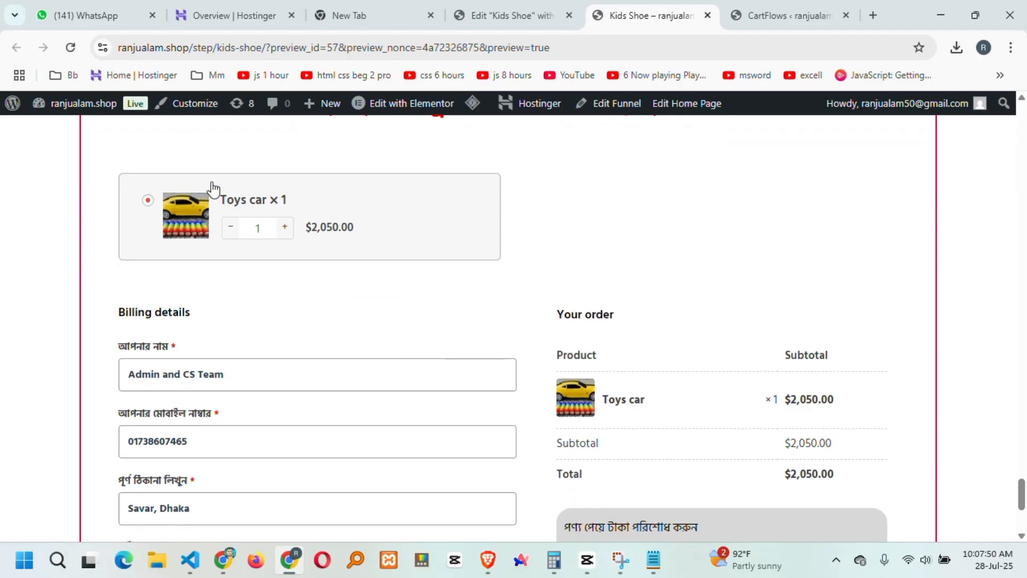
left_click_drag(220, 199, 274, 201)
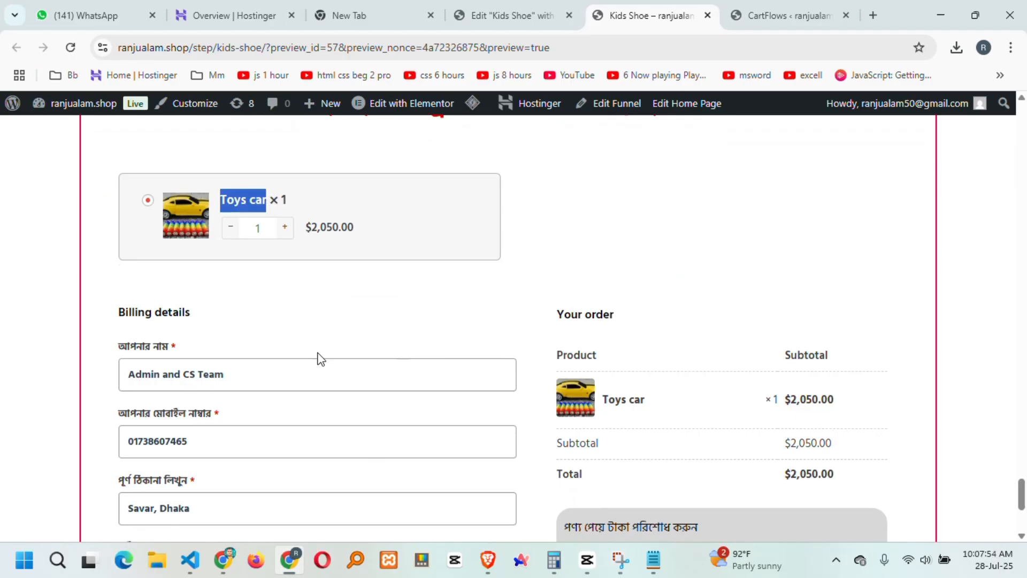
scroll(320, 360, "down", 4)
scroll(300, 380, "up", 2)
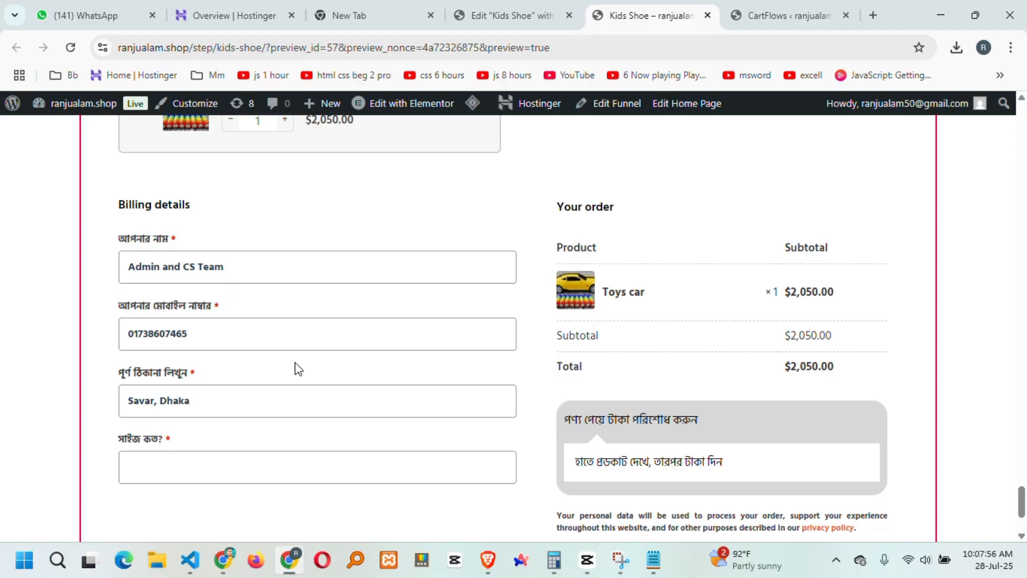
scroll(390, 320, "up", 2)
scroll(447, 363, "down", 3)
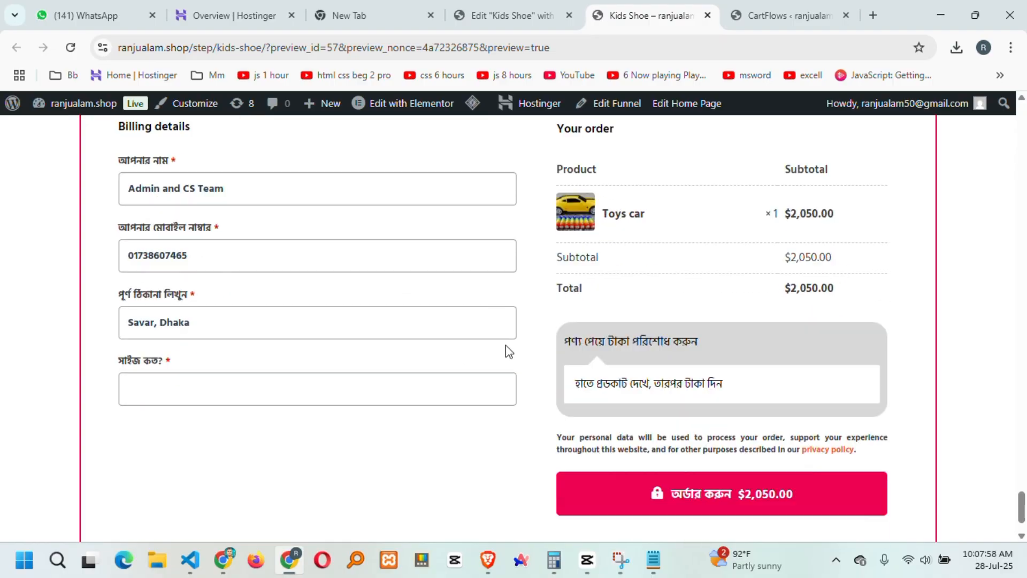
scroll(509, 352, "down", 2)
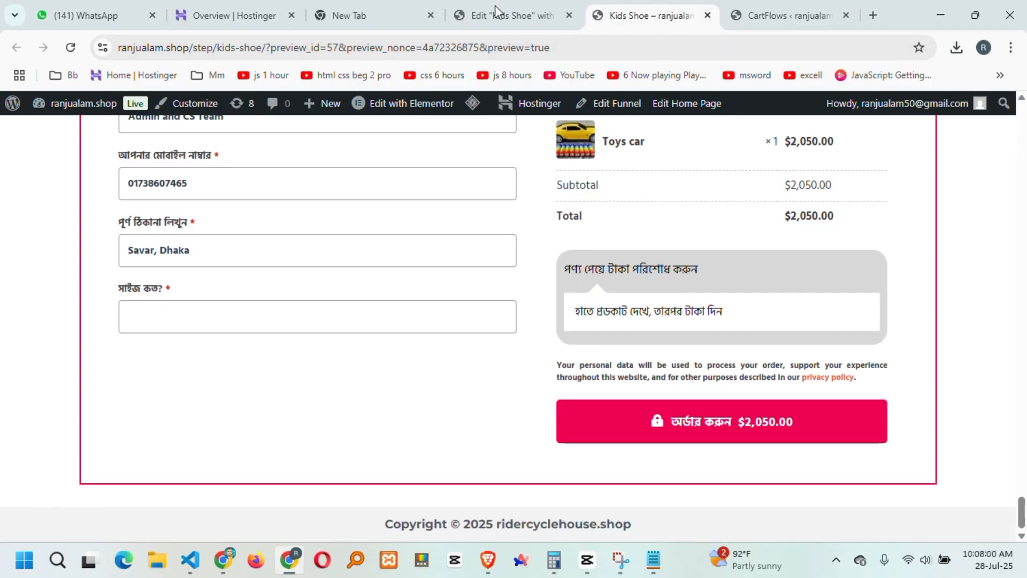
Scroll up to the bicycle cards and select the 'Ryon Baby' name to copy.
left_click(785, 15)
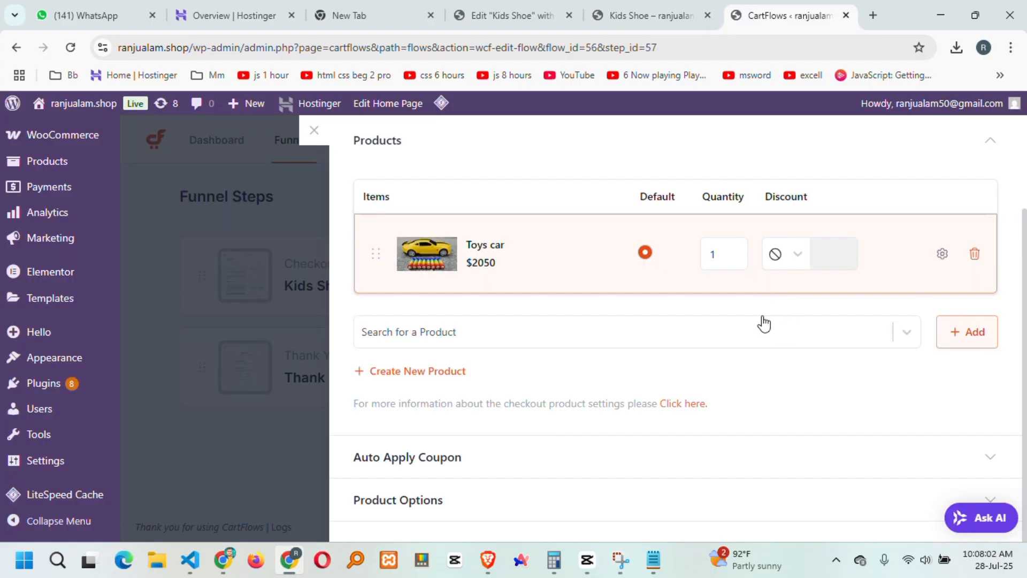
left_click(652, 15)
scroll(820, 281, "up", 3)
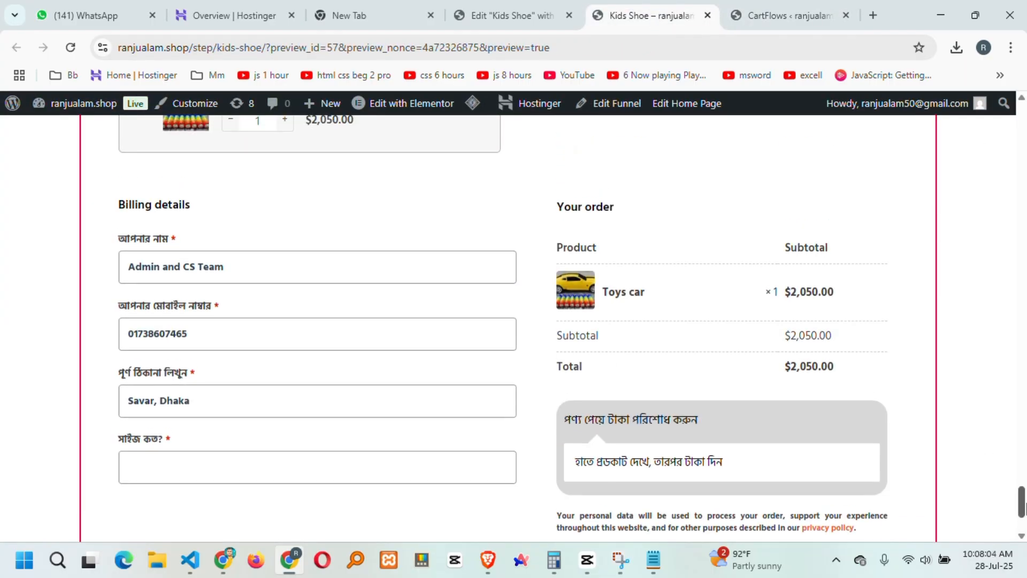
left_click_drag(1021, 505, 1023, 241)
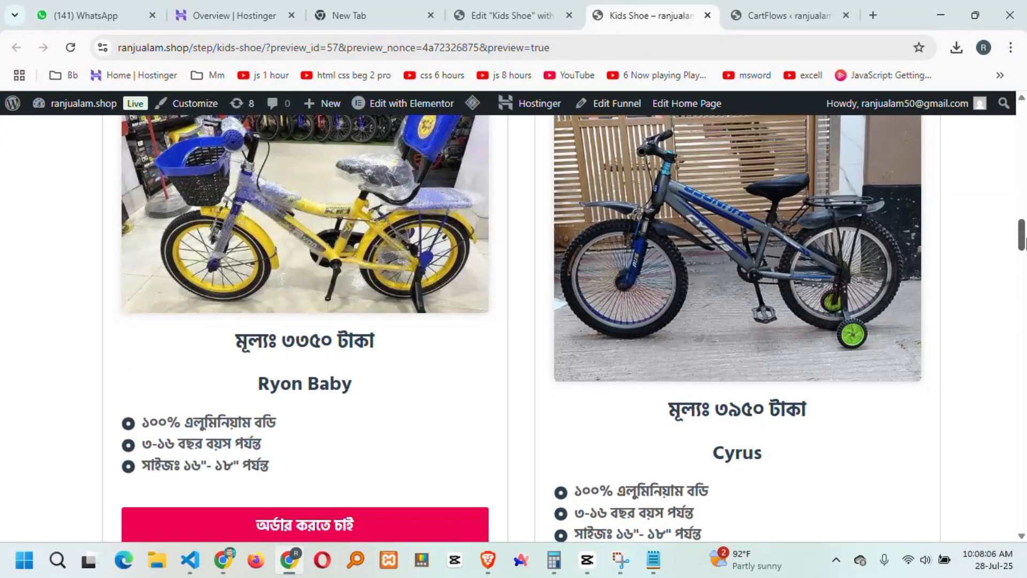
scroll(319, 357, "up", 2)
scroll(328, 437, "down", 2)
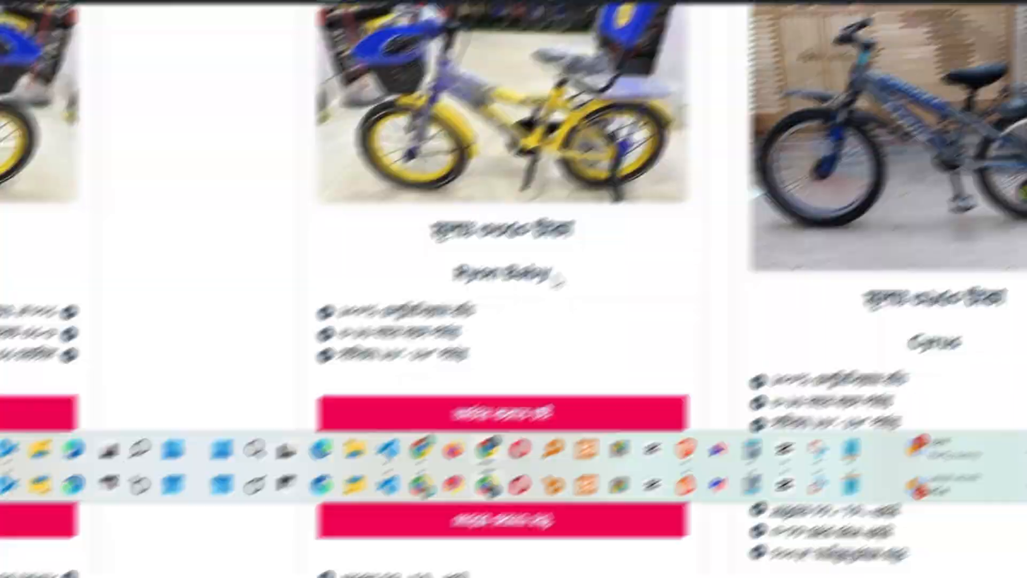
left_click_drag(356, 384, 255, 380)
key("ctrl+c")
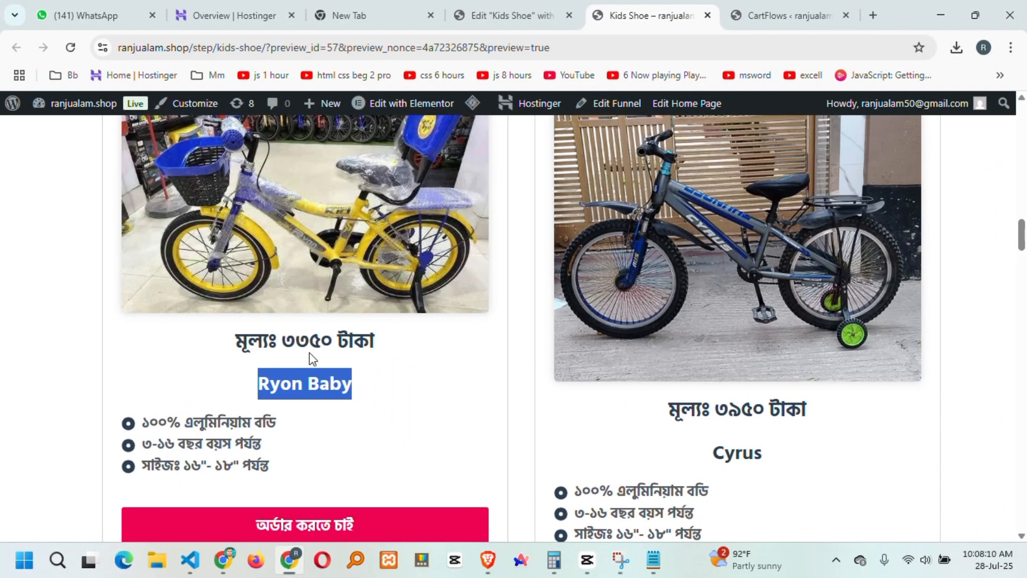
scroll(317, 255, "up", 3)
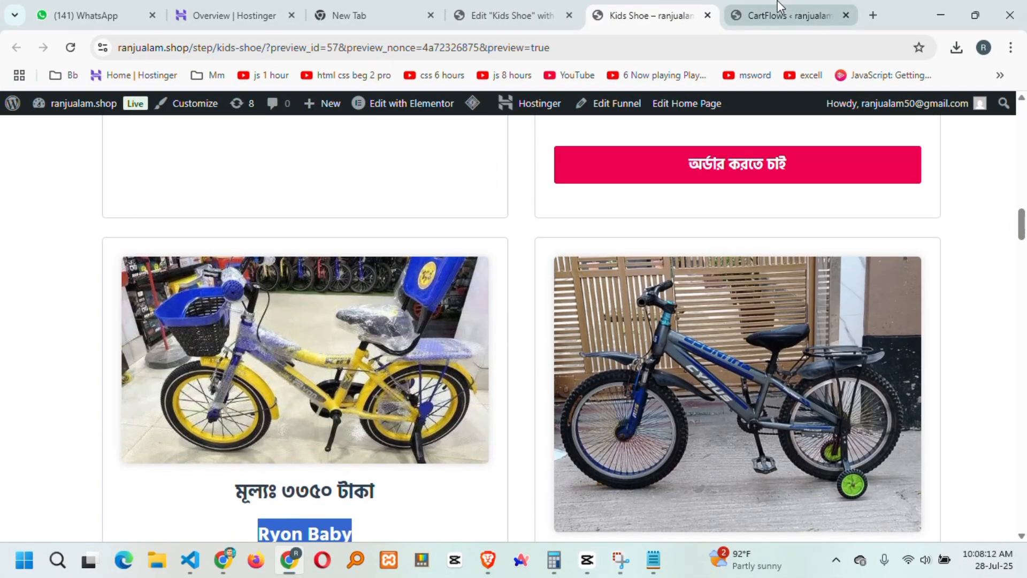
Close the Kids Shoe step's Products panel and go to WooCommerce's Add new product form.
left_click(784, 15)
left_click(645, 16)
left_click(798, 15)
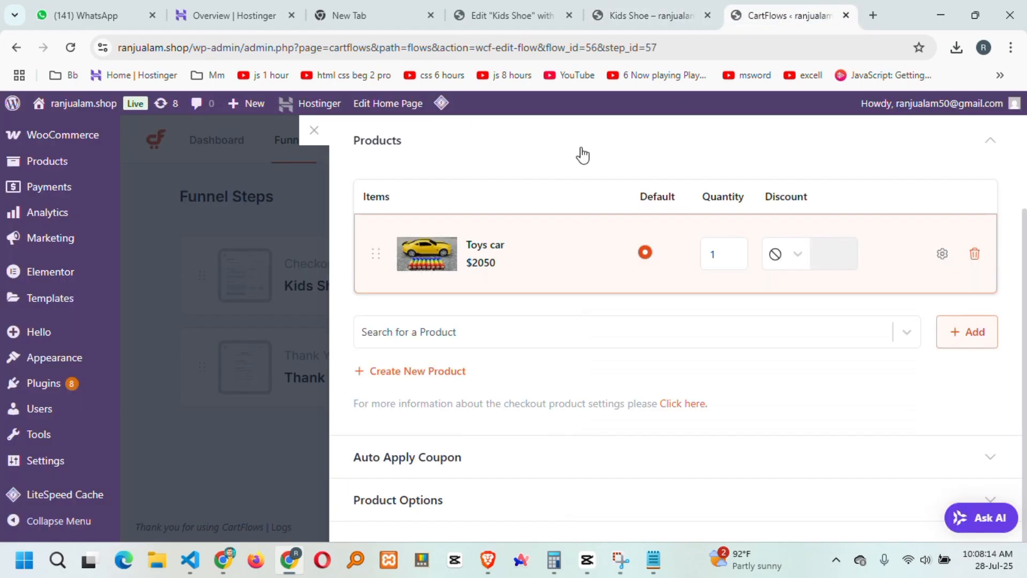
left_click(314, 133)
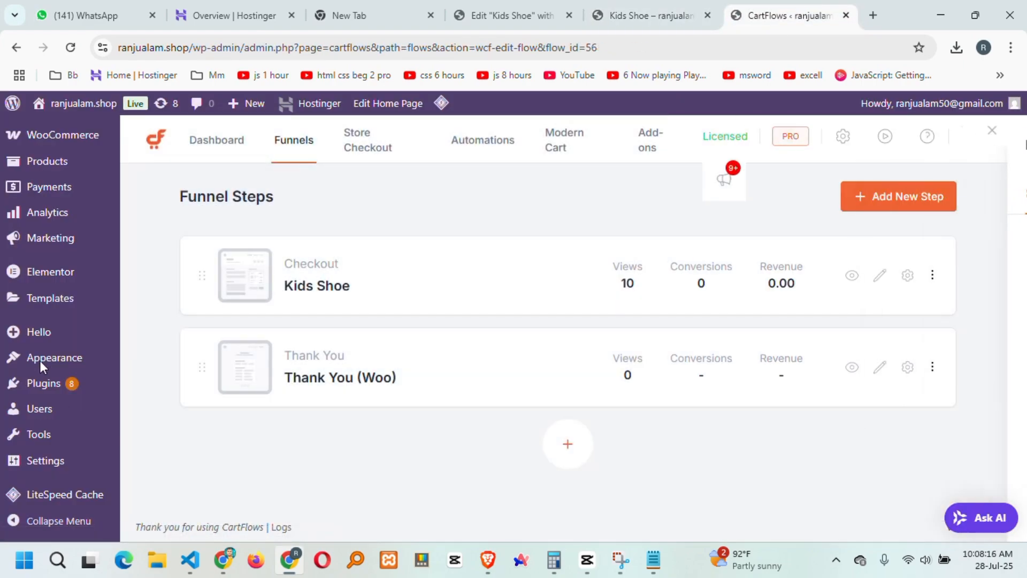
scroll(65, 481, "up", 5)
scroll(64, 223, "up", 2)
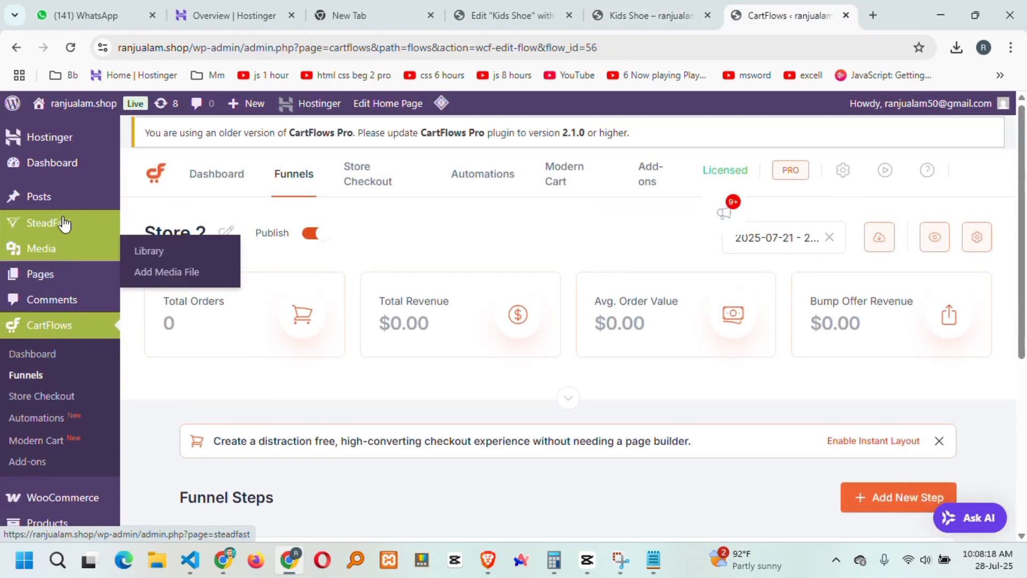
scroll(64, 401, "down", 7)
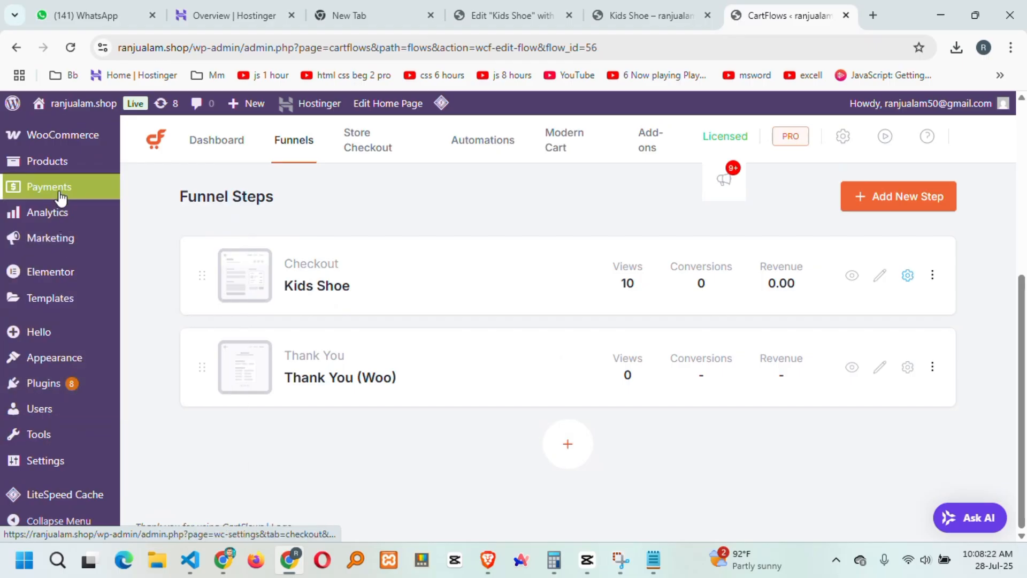
mouse_move(59, 171)
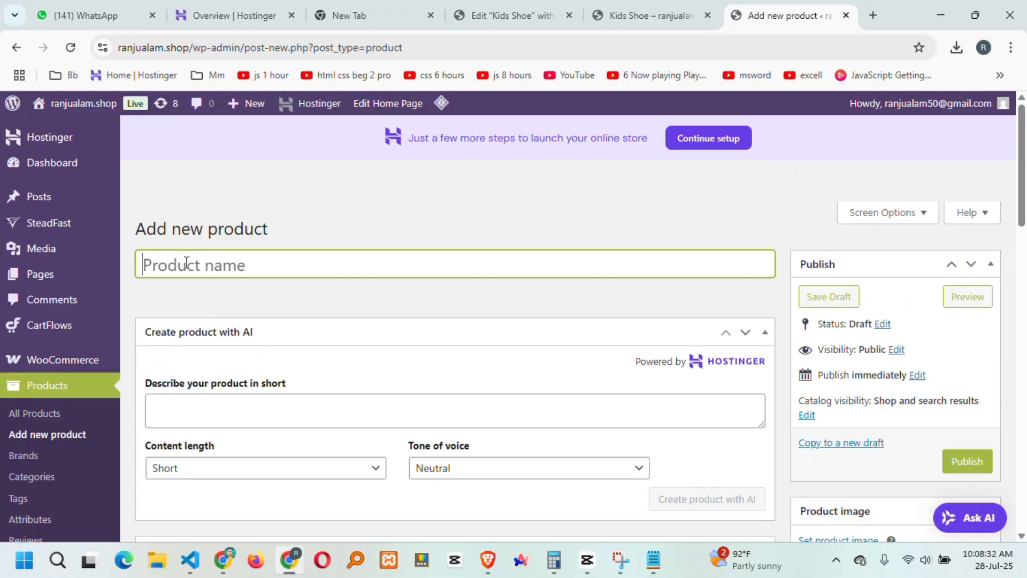
Name the new product 'Ryon Baby' and give it a regular price of 3350.
key("ctrl+v")
scroll(401, 291, "down", 4)
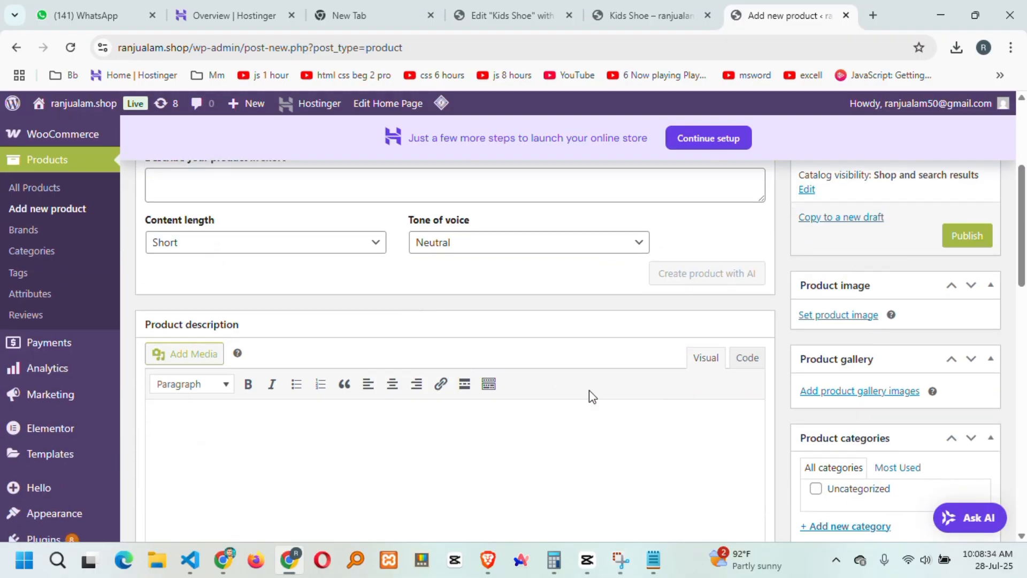
scroll(694, 353, "up", 3)
scroll(693, 357, "down", 3)
scroll(501, 390, "down", 5)
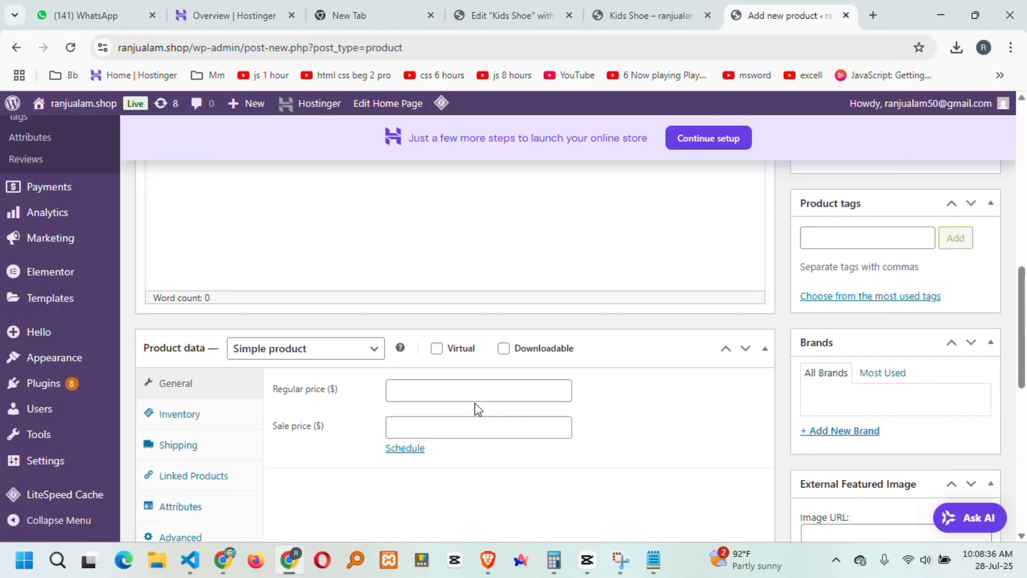
left_click(452, 389)
left_click(653, 15)
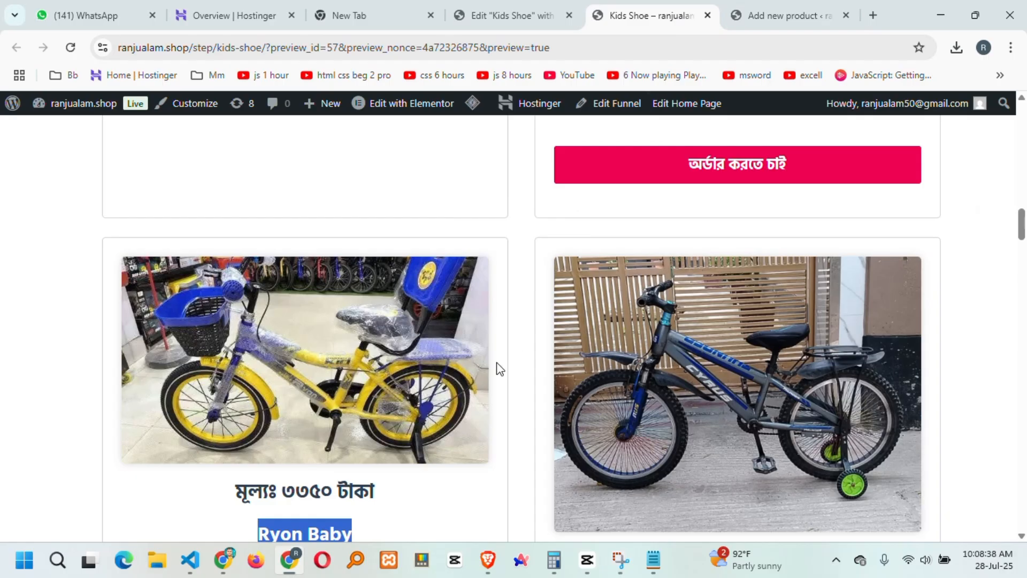
left_click(780, 15)
left_click(417, 395)
type("3")
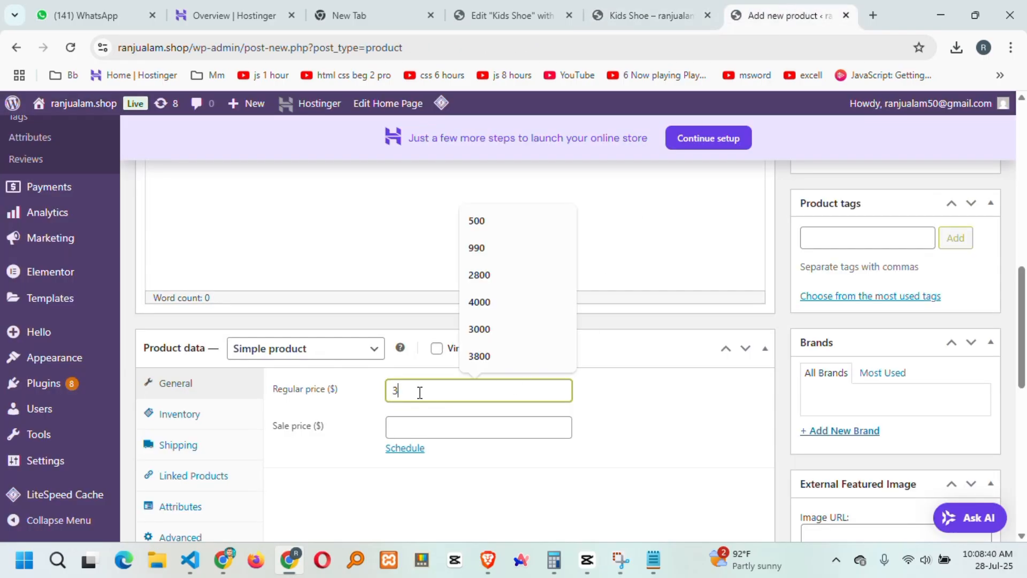
type("350")
scroll(647, 360, "up", 4)
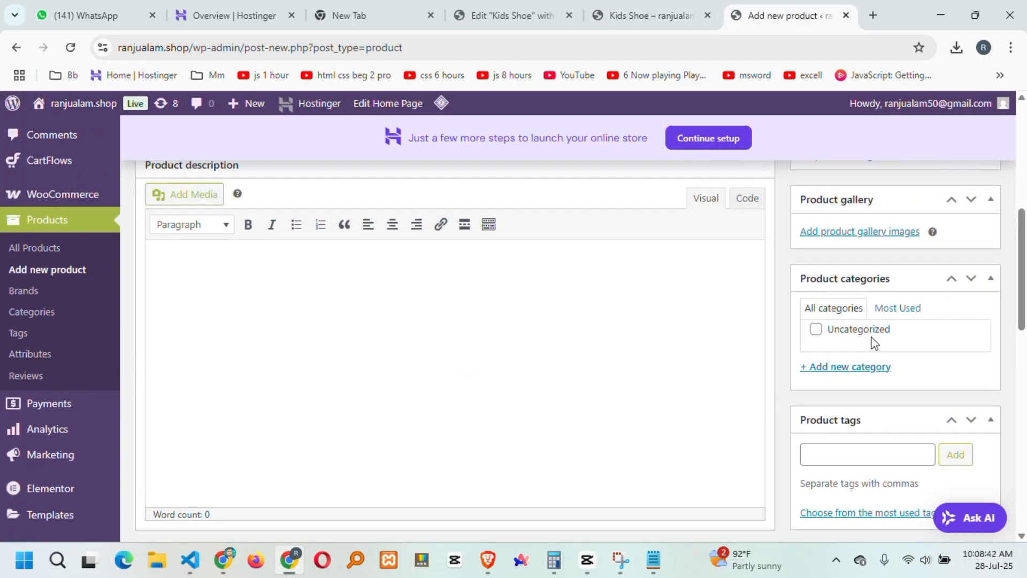
Set the yellow bicycle photo as the product image and publish the product.
left_click(846, 166)
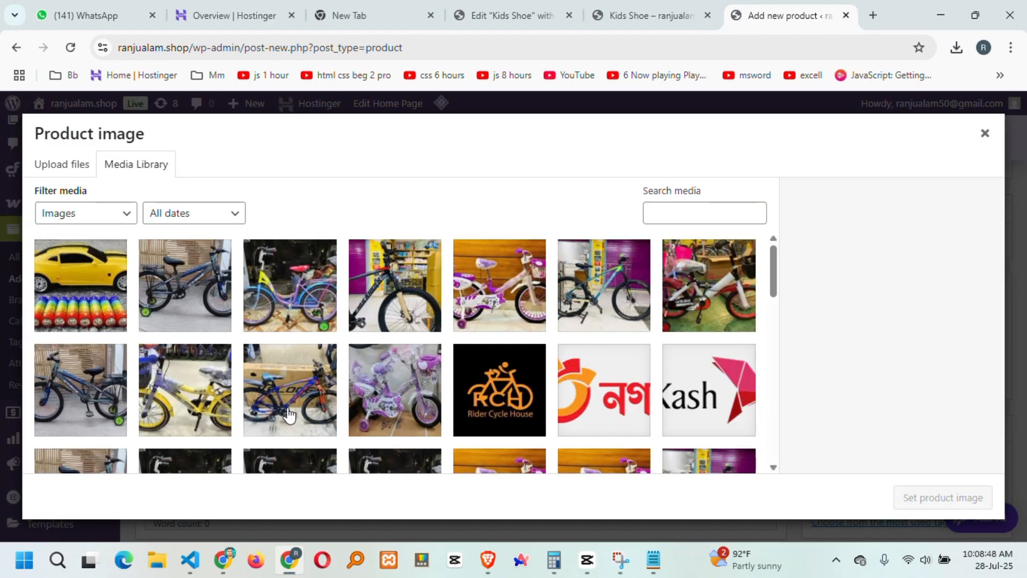
left_click(690, 13)
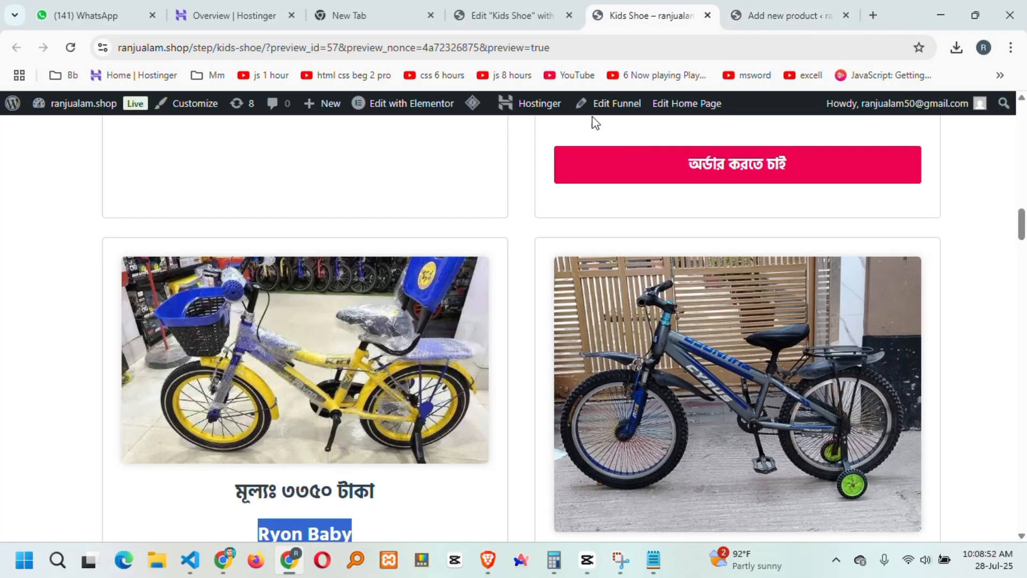
left_click(784, 17)
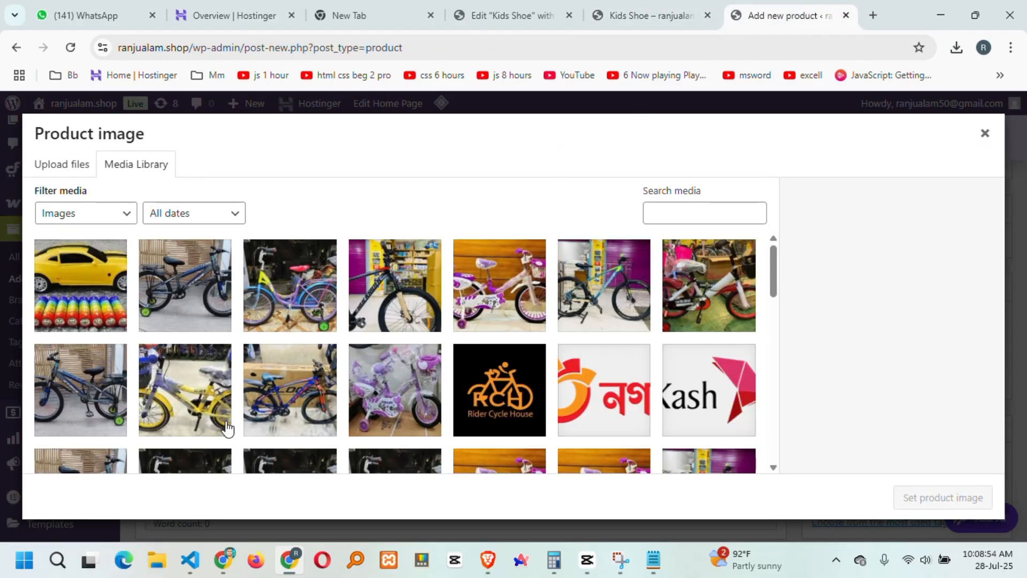
left_click(193, 390)
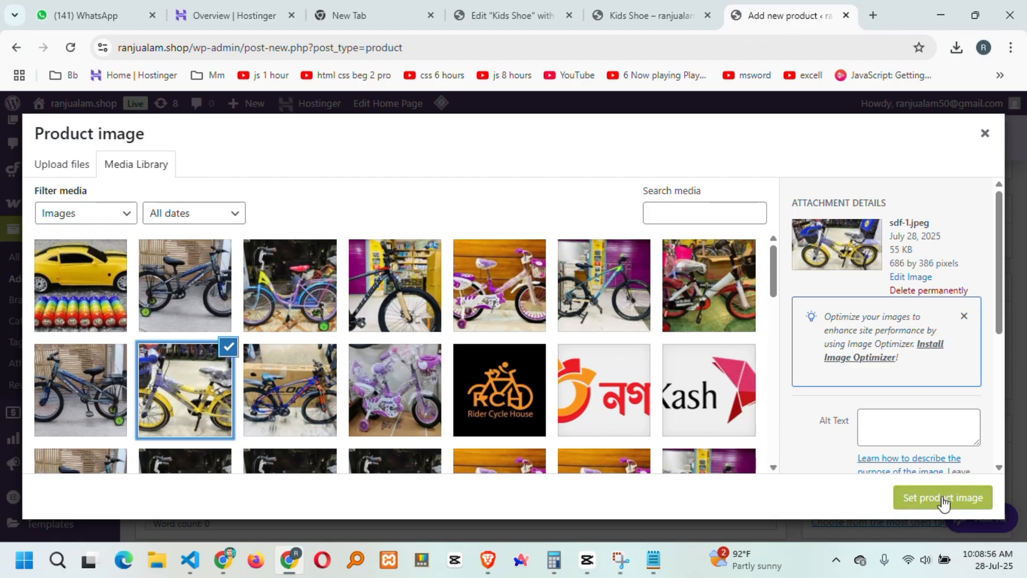
left_click(944, 500)
scroll(844, 260, "up", 3)
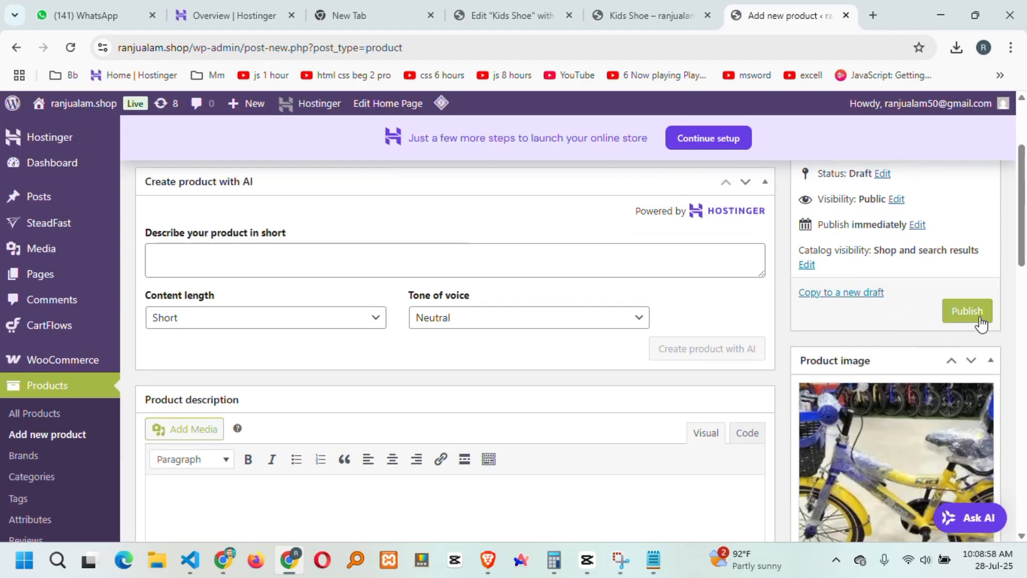
left_click(964, 309)
scroll(941, 337, "down", 1)
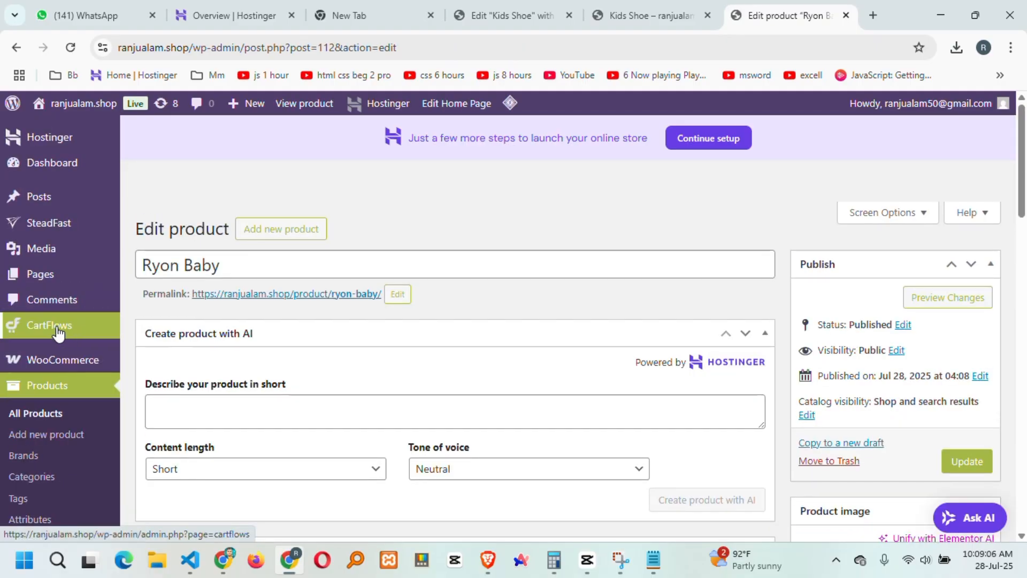
Open the Store 2 funnel and the Kids Shoe checkout step's settings.
mouse_move(64, 327)
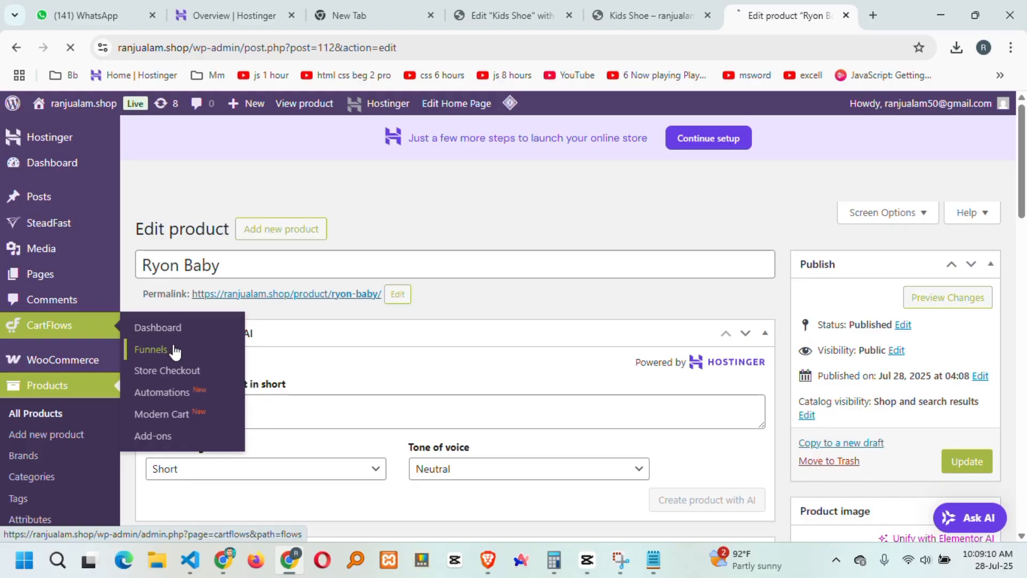
scroll(423, 378, "down", 1)
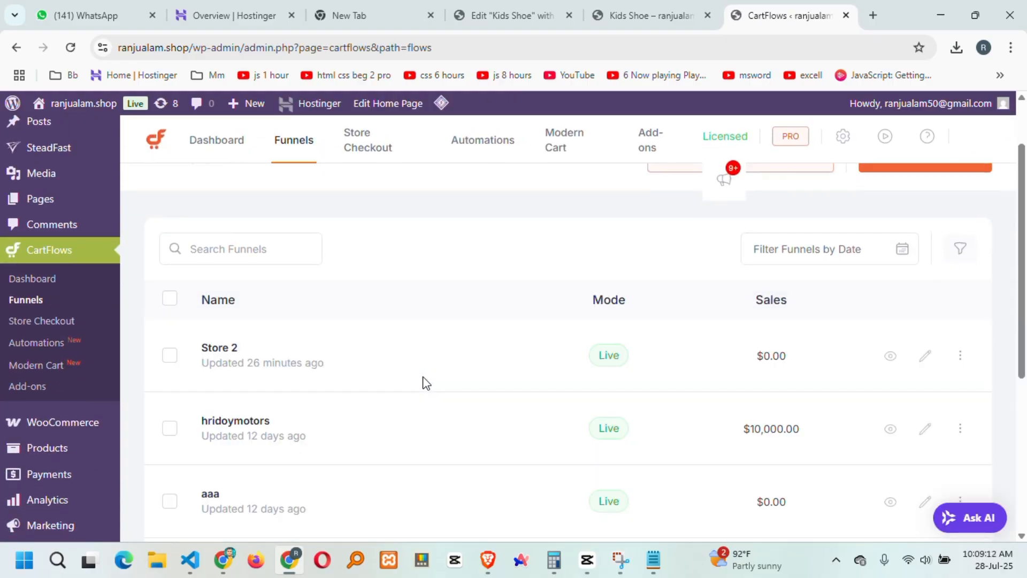
left_click(928, 359)
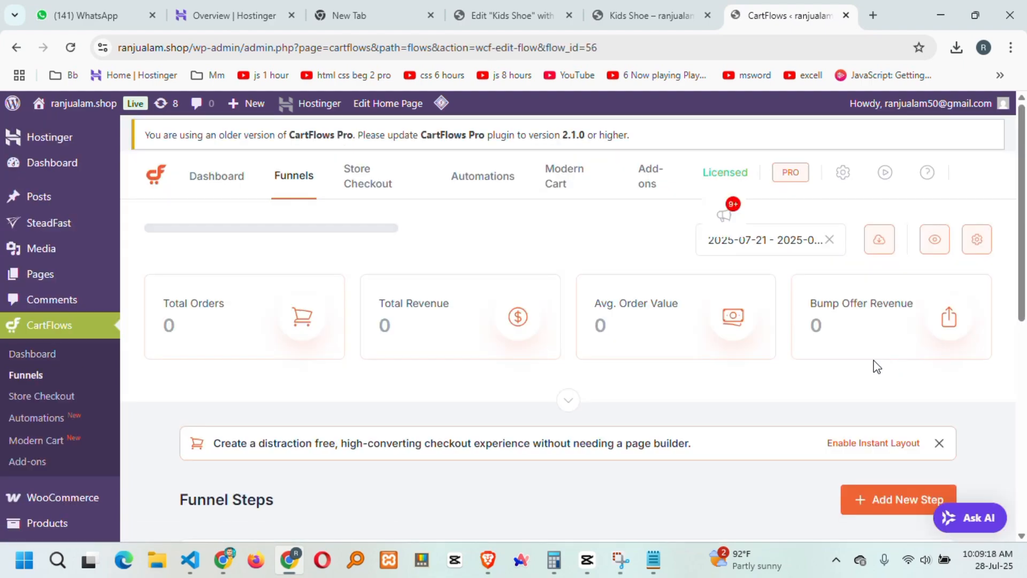
scroll(695, 374, "down", 5)
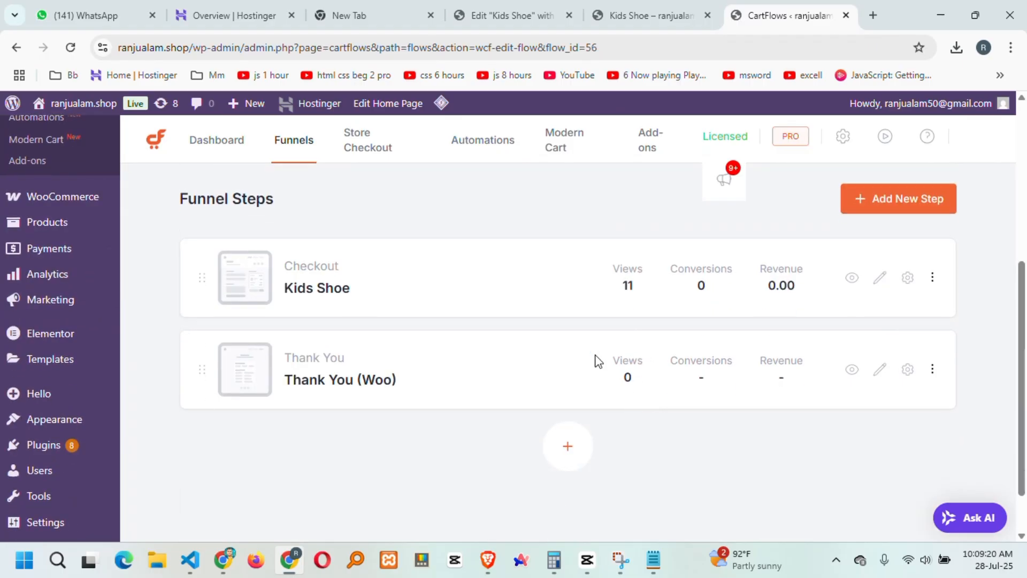
left_click(906, 279)
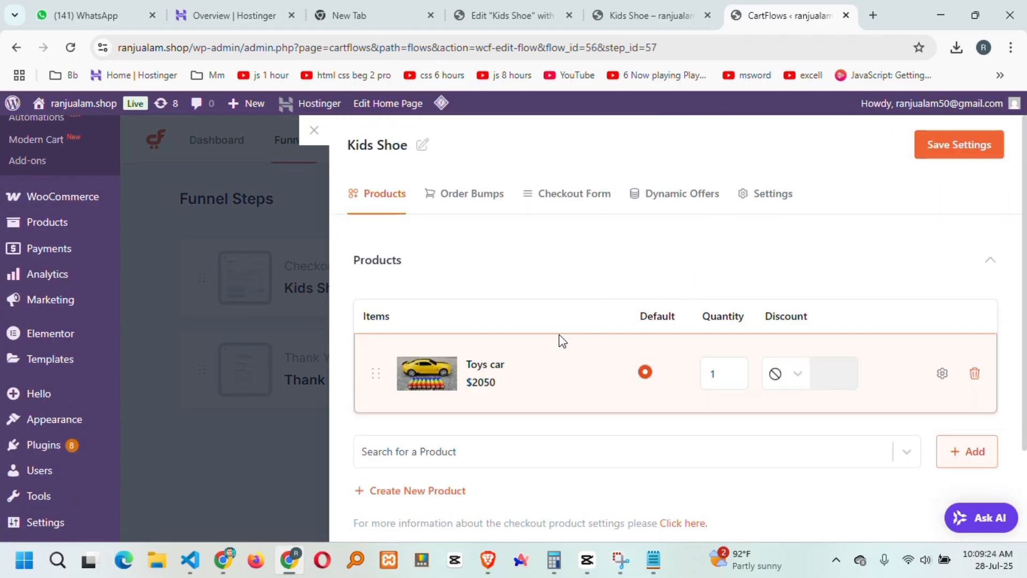
Add Ryon Baby to the checkout's products, save, and reload the checkout preview.
left_click(452, 451)
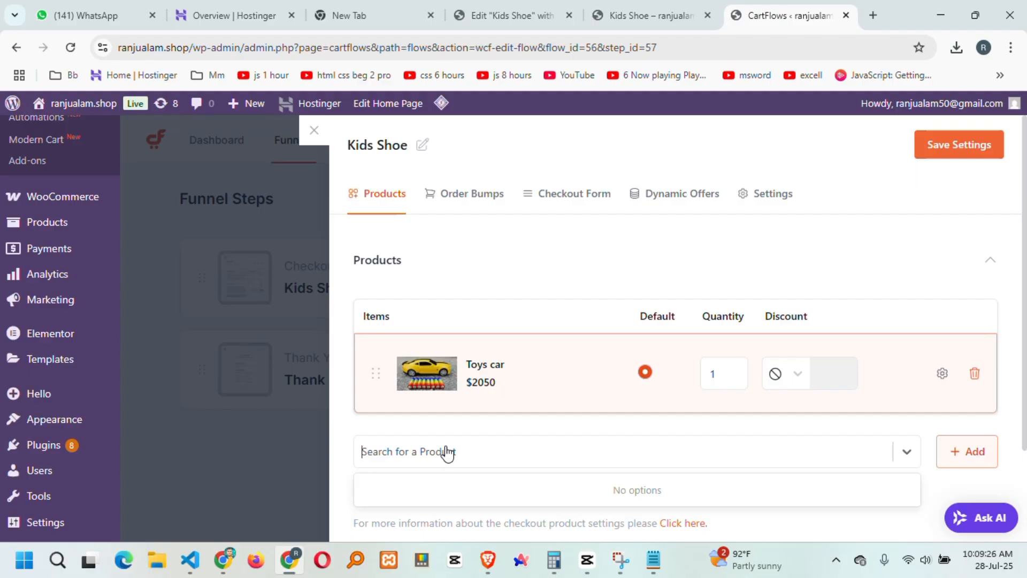
type("Ryon Baby")
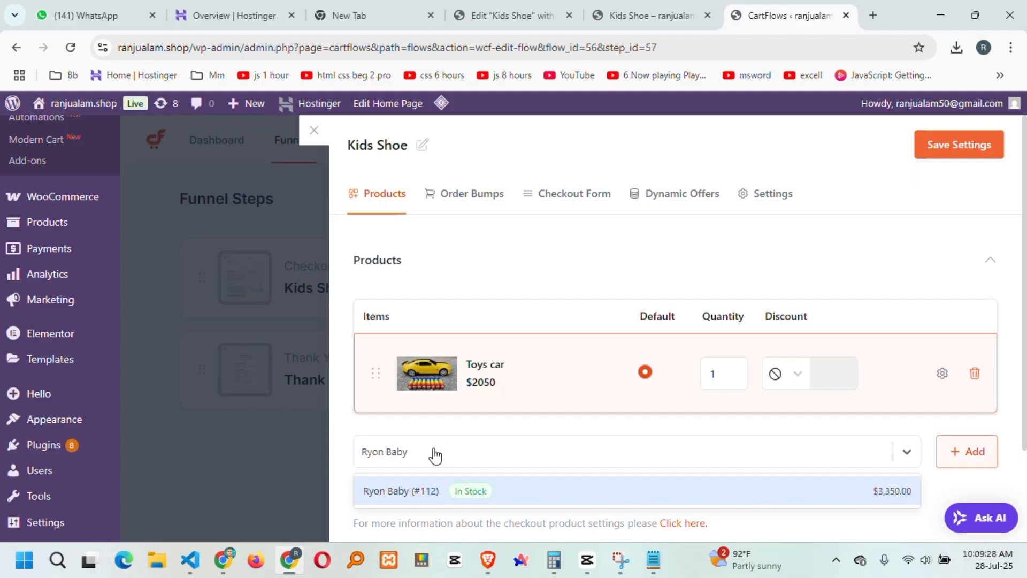
left_click(406, 490)
scroll(841, 440, "down", 2)
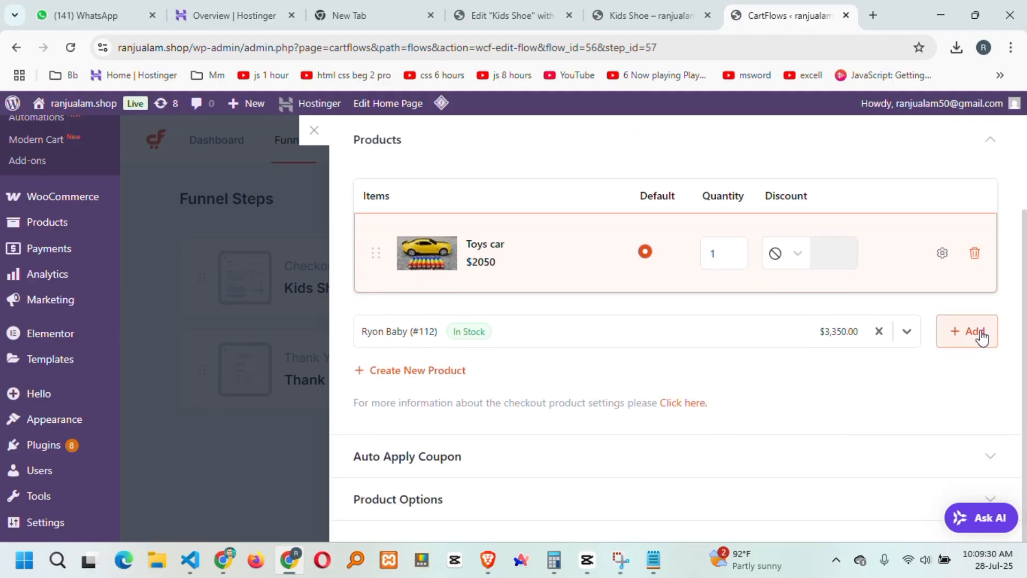
left_click(978, 332)
scroll(927, 374, "up", 2)
left_click(934, 151)
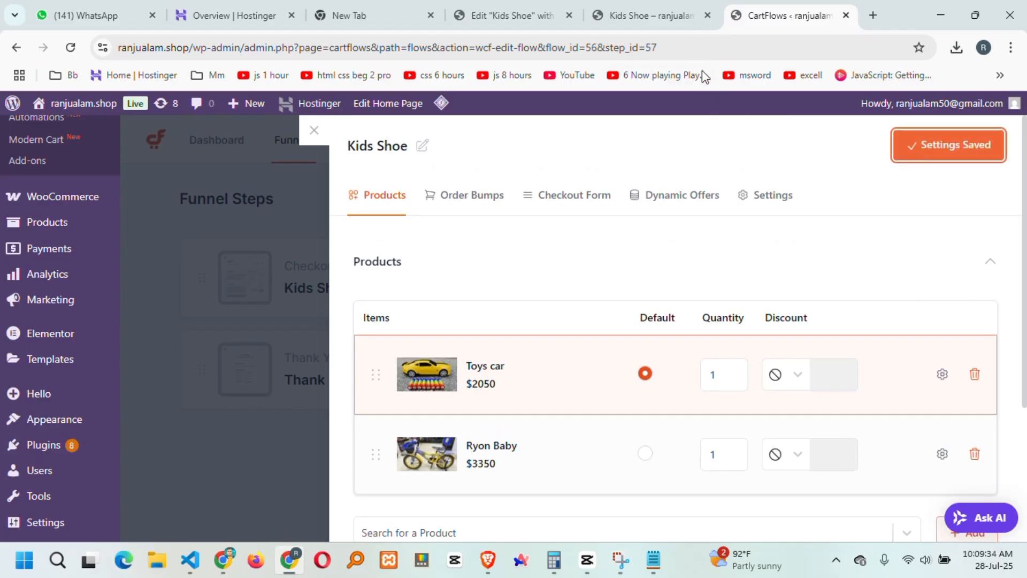
left_click(650, 15)
left_click(70, 47)
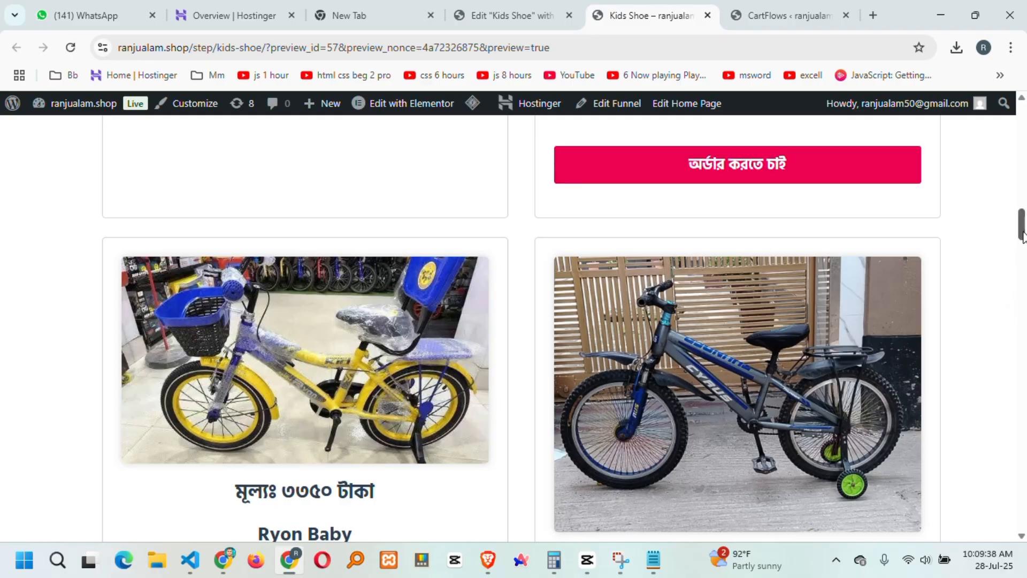
Choose Ryon Baby, replace the buyer name, and enter size 15.
left_click_drag(1022, 236, 1023, 488)
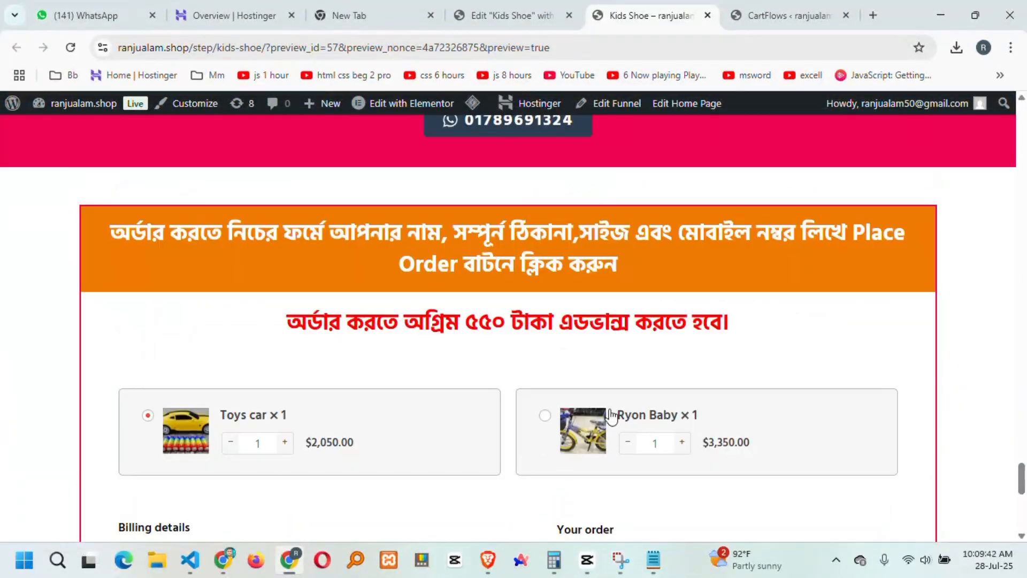
scroll(342, 412, "down", 3)
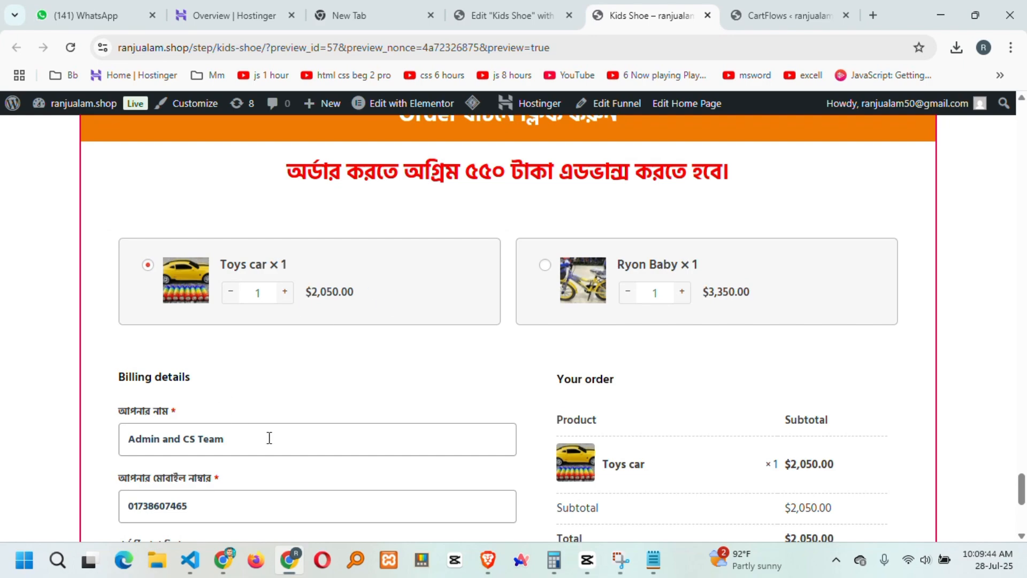
left_click(552, 274)
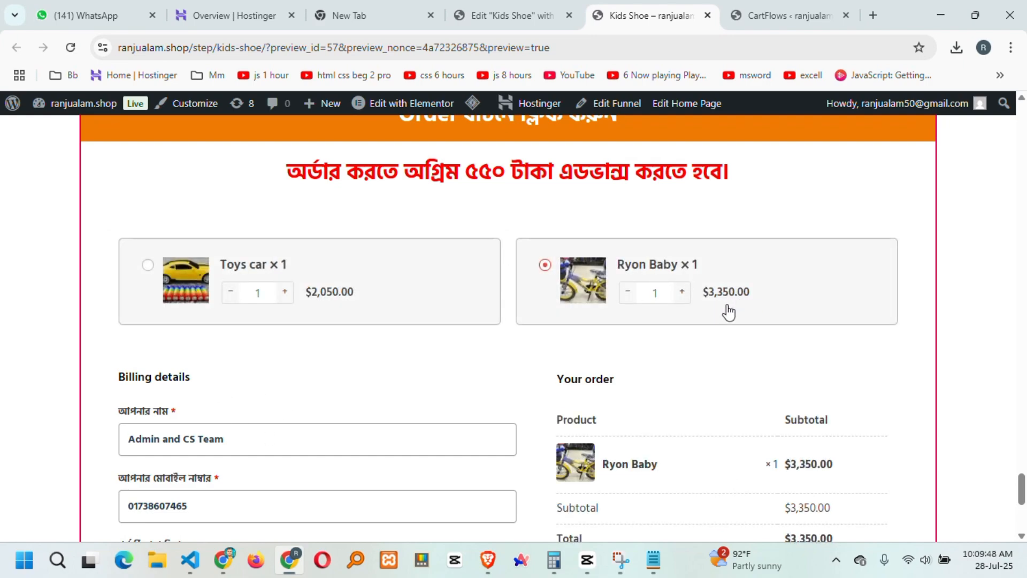
scroll(722, 299, "down", 3)
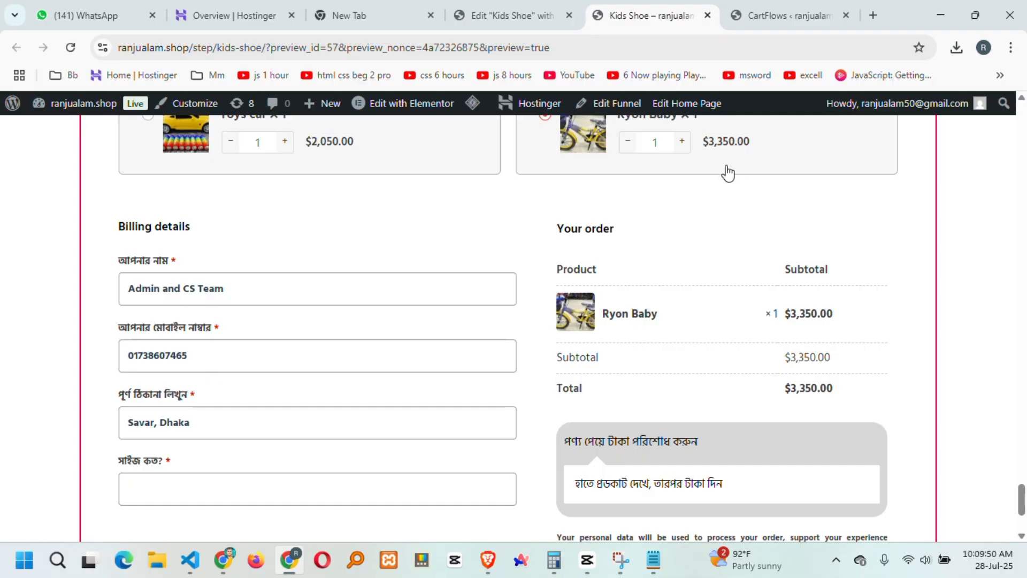
left_click_drag(306, 282, 13, 296)
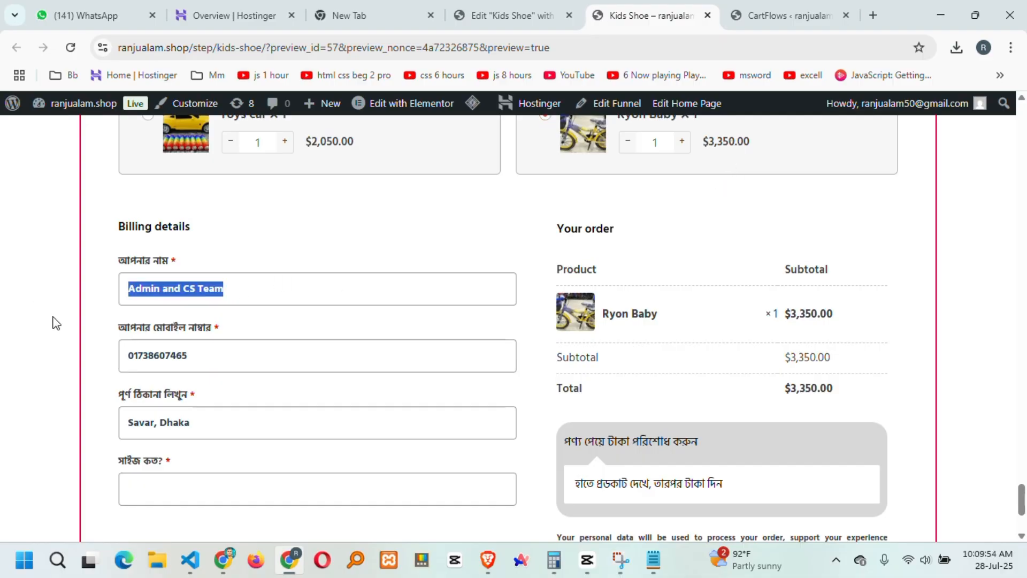
type("Ranju ")
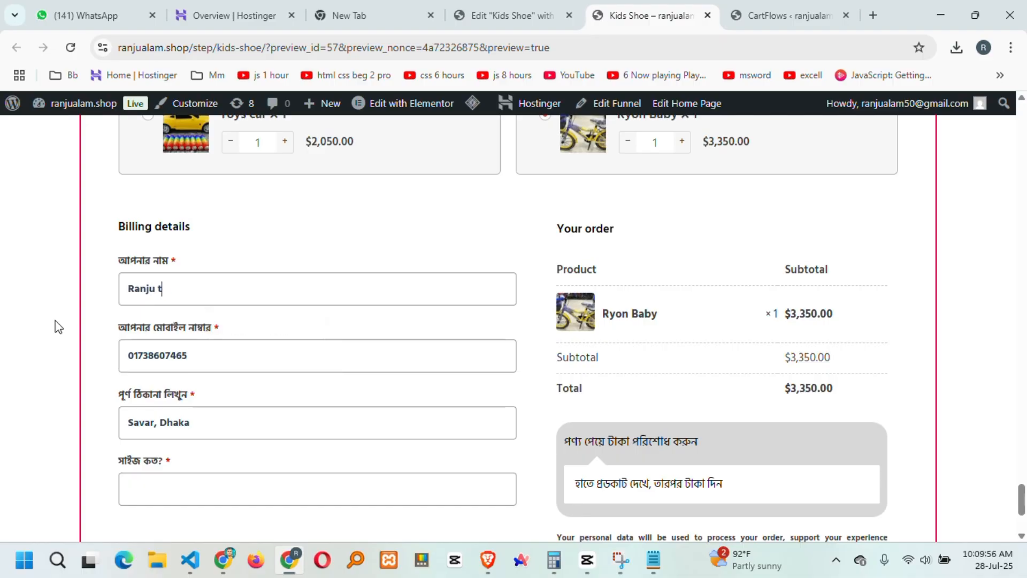
type("Alam TEst order")
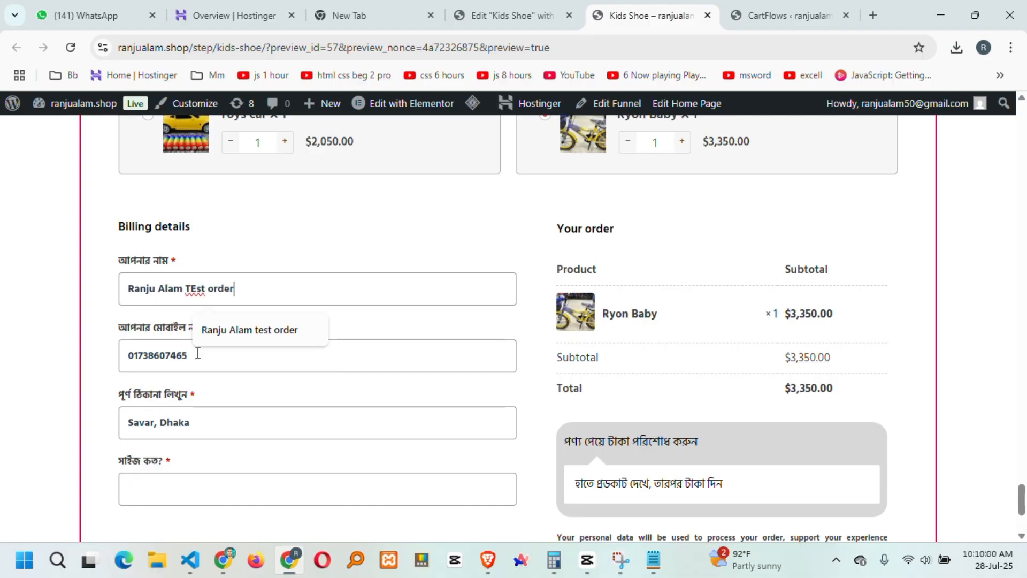
left_click(220, 366)
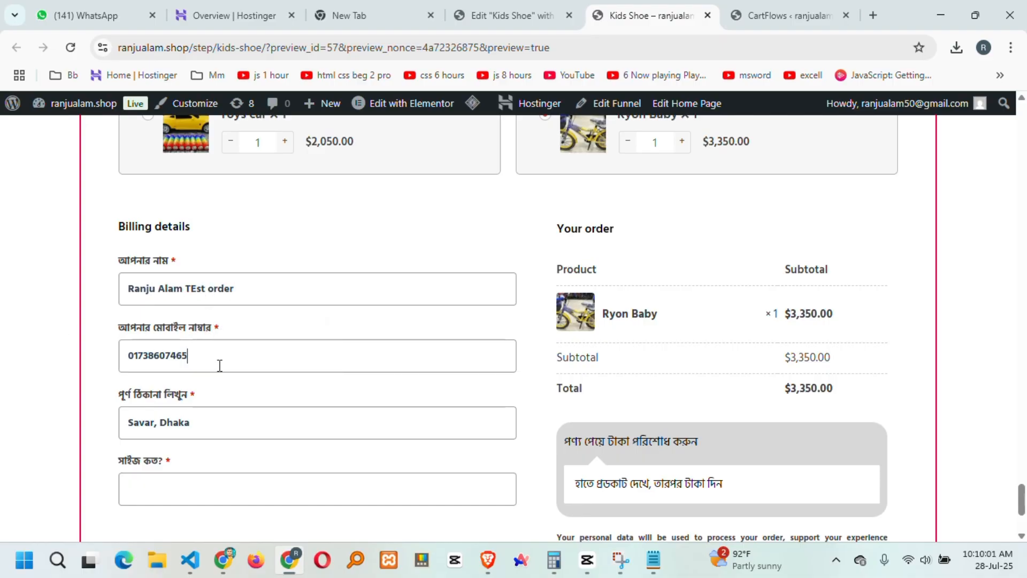
left_click(184, 492)
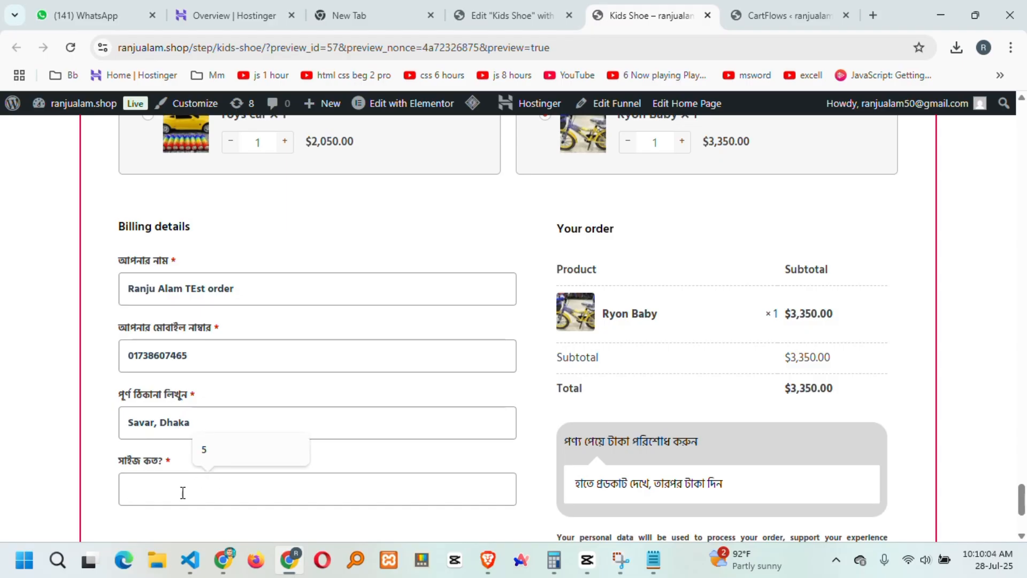
type("15")
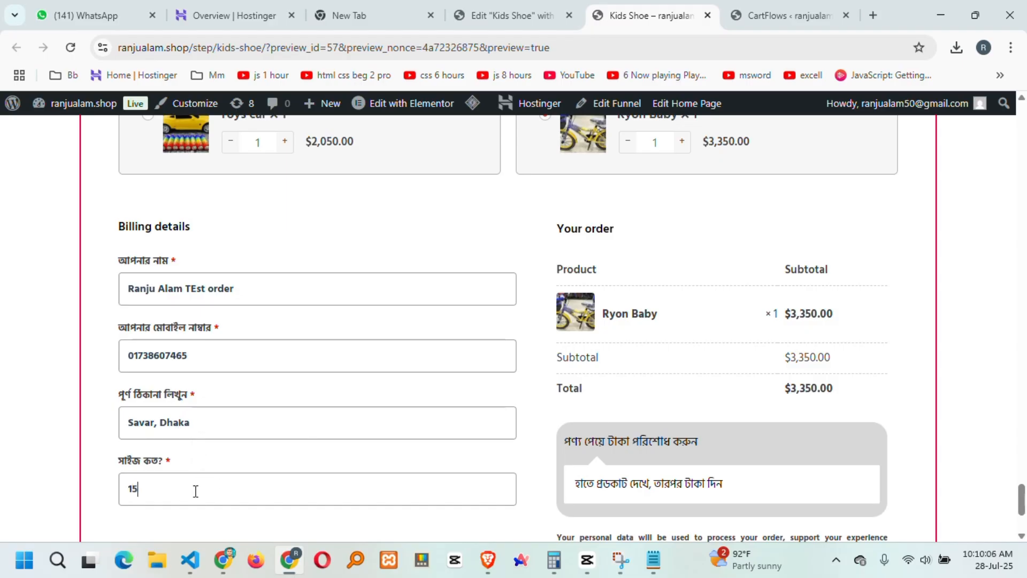
scroll(412, 424, "down", 3)
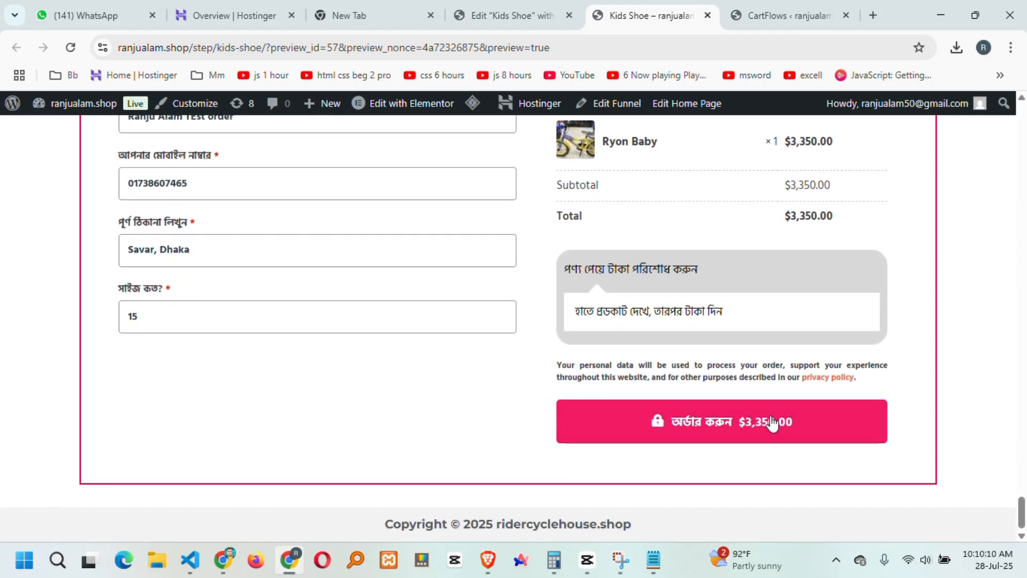
Place the order, check the flagged size field after the postcode error, and retry.
left_click(770, 422)
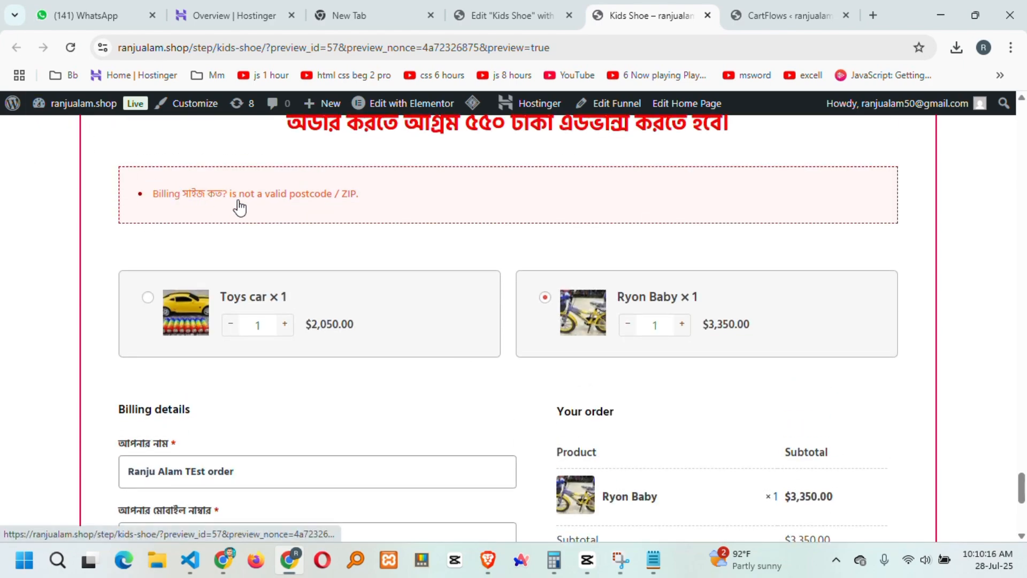
left_click(351, 207)
double_click(134, 316)
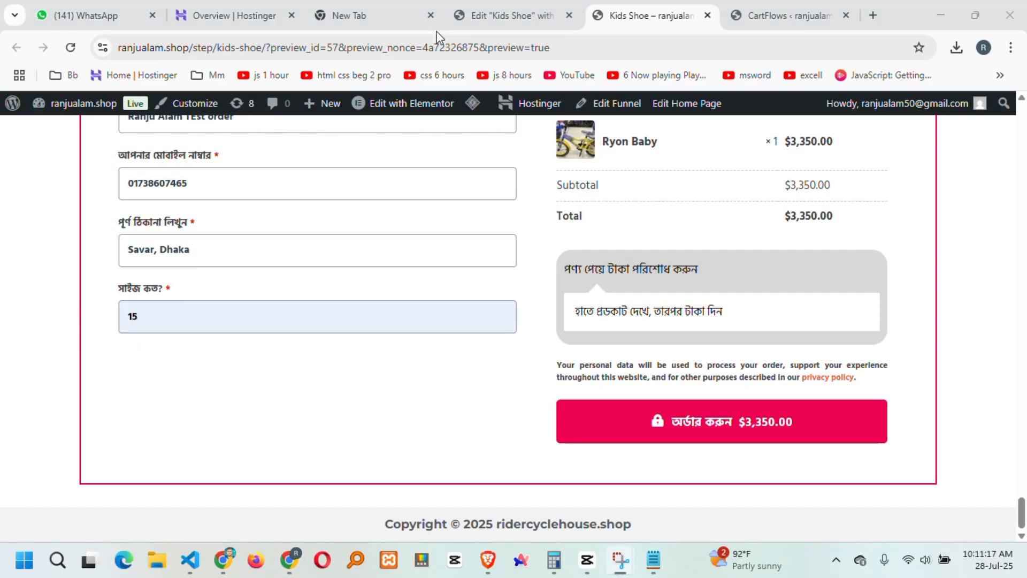
scroll(355, 374, "up", 4)
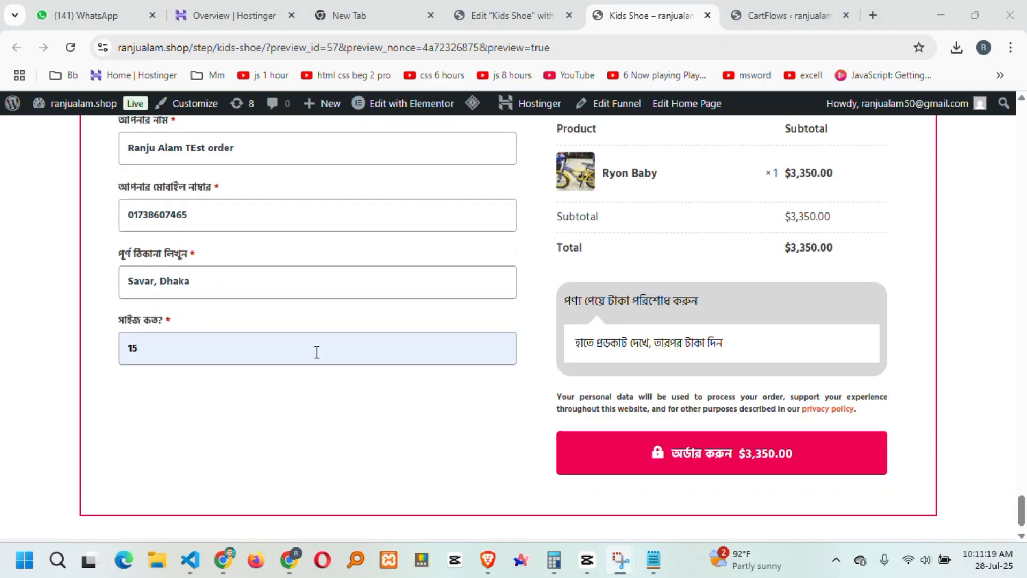
scroll(229, 346, "down", 3)
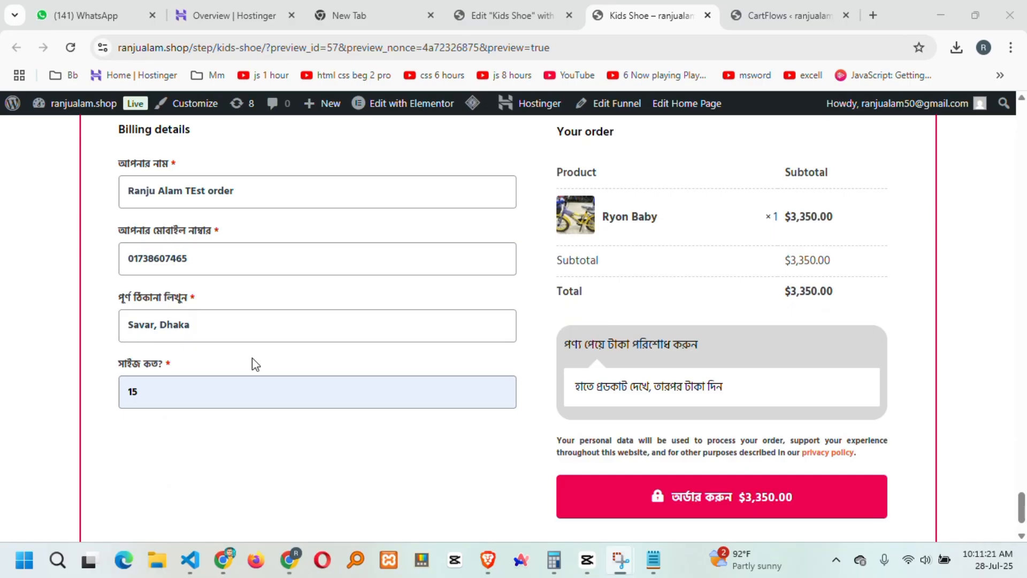
scroll(255, 364, "down", 2)
left_click(745, 420)
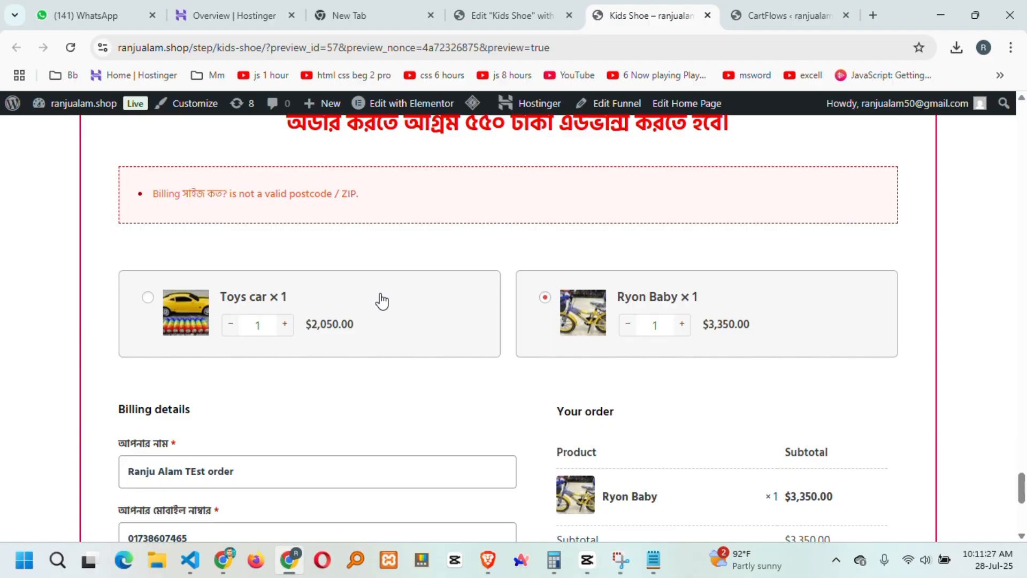
scroll(234, 394, "down", 4)
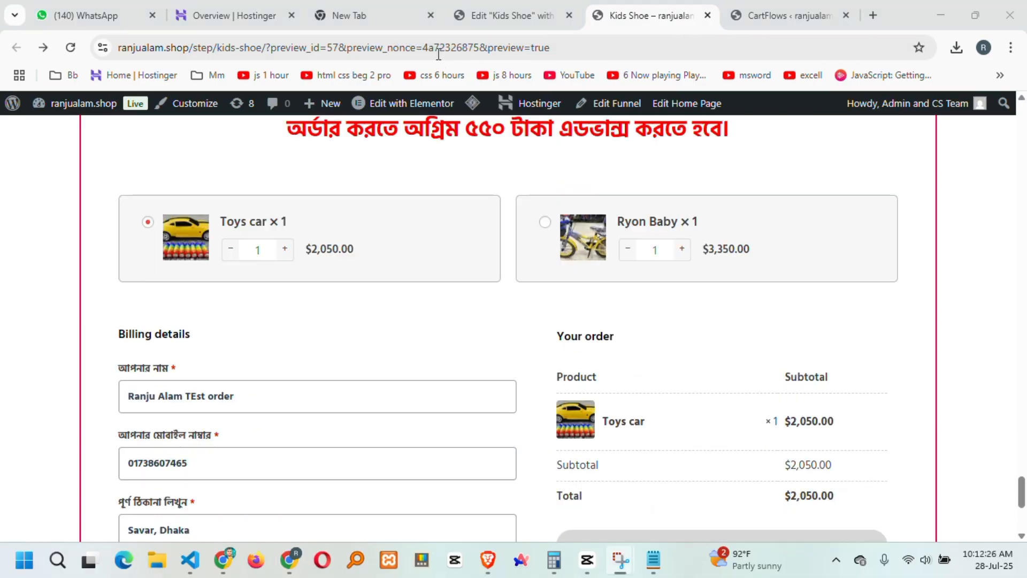
Review the billing name and delivery address fields on the checkout.
scroll(527, 278, "up", 4)
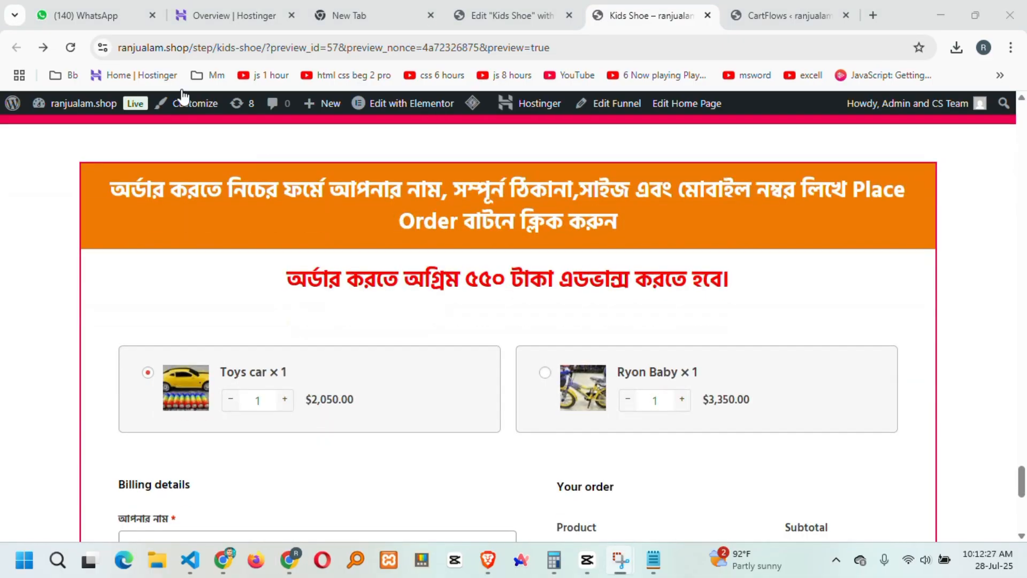
scroll(599, 235, "up", 6)
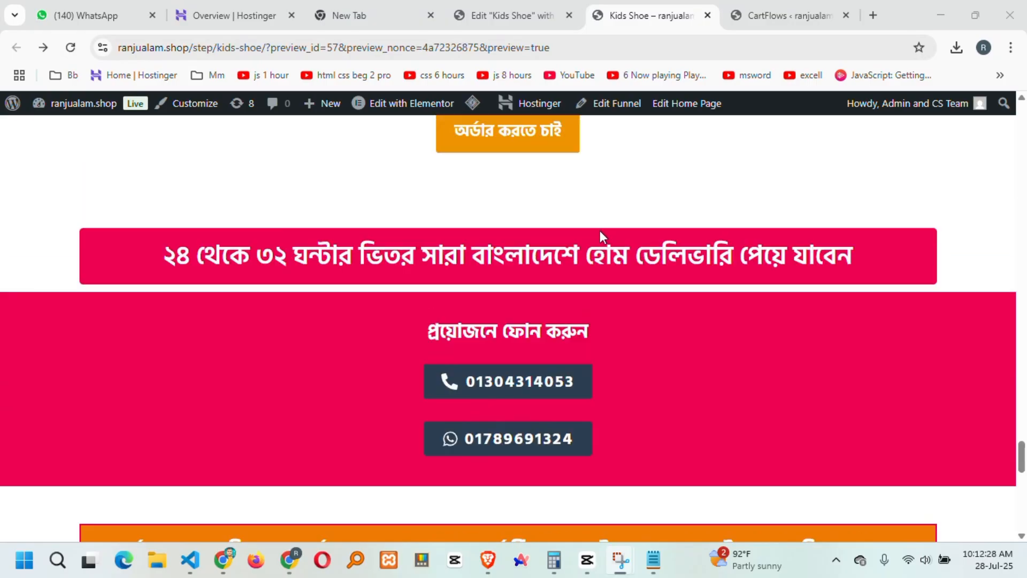
scroll(595, 252, "down", 10)
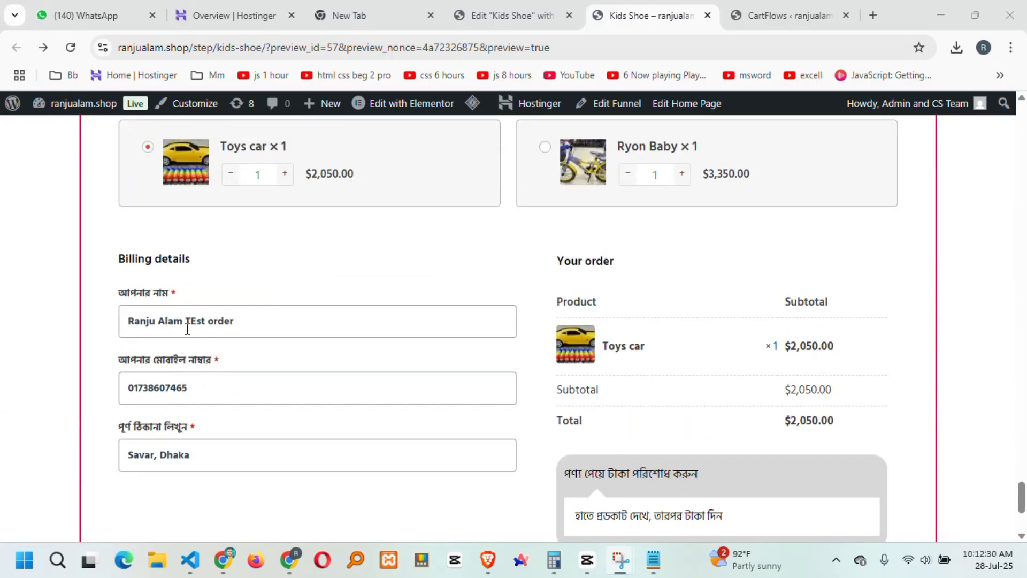
left_click(187, 329)
left_click(211, 458)
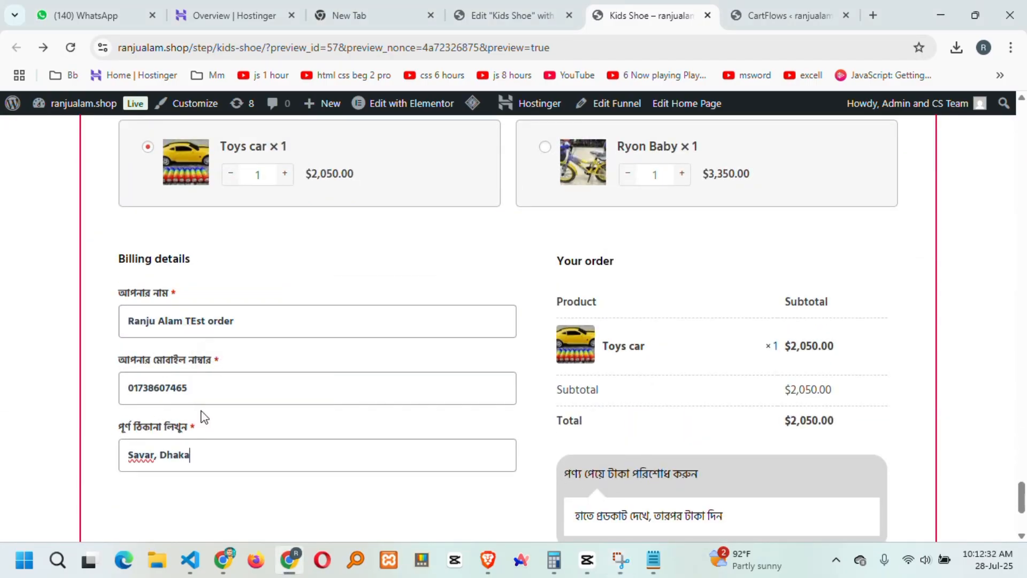
scroll(470, 432, "down", 3)
scroll(712, 408, "up", 6)
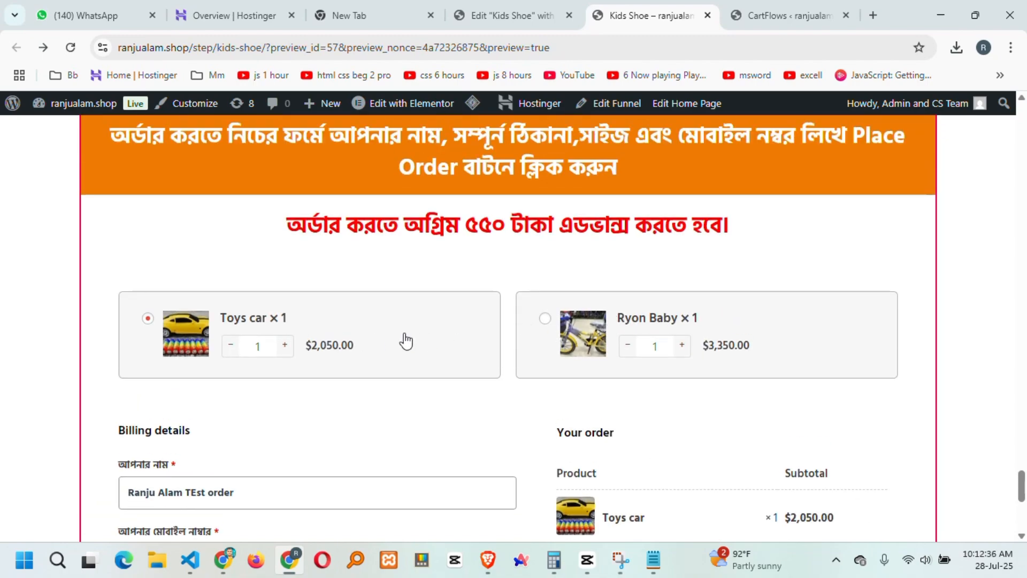
scroll(454, 380, "down", 3)
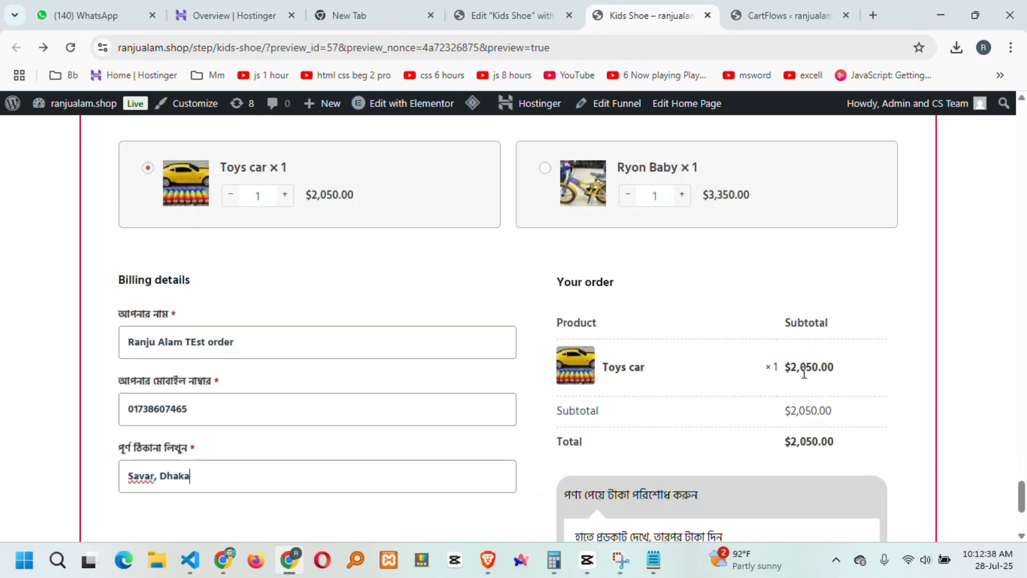
Check the Toys car $2,050 summary and place the order.
double_click(804, 369)
scroll(744, 415, "down", 3)
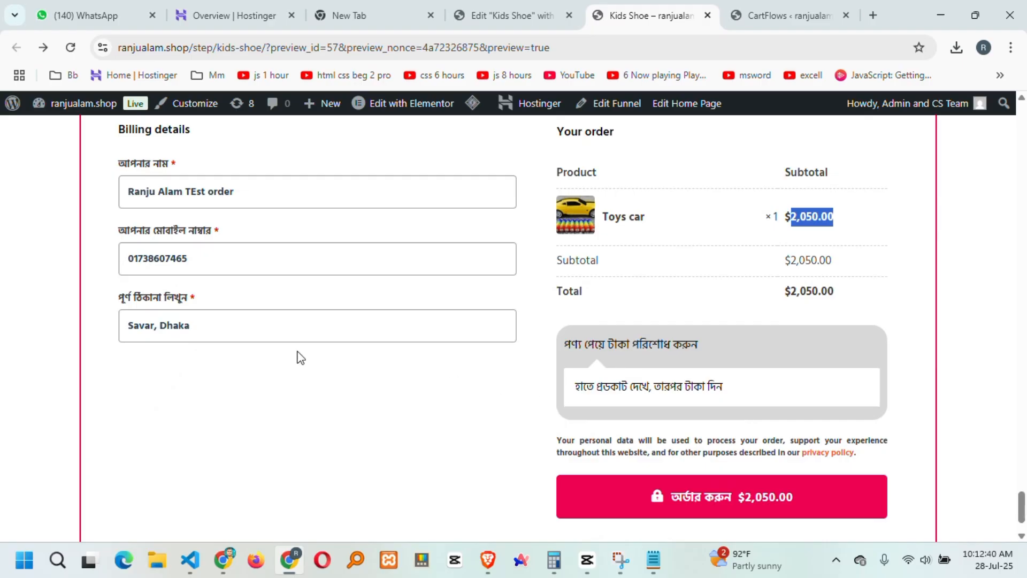
left_click_drag(733, 395, 593, 387)
scroll(653, 374, "down", 1)
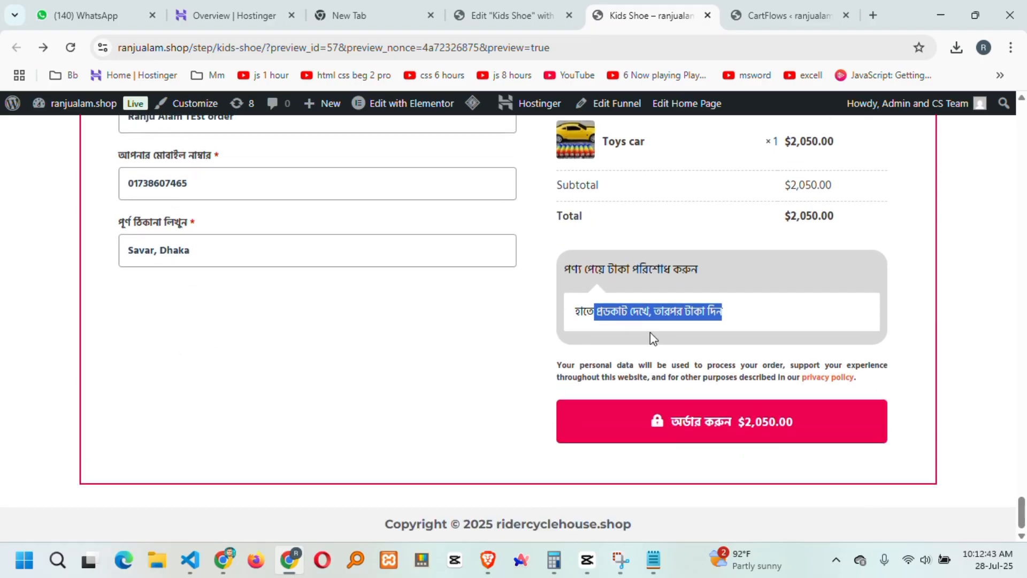
left_click(746, 426)
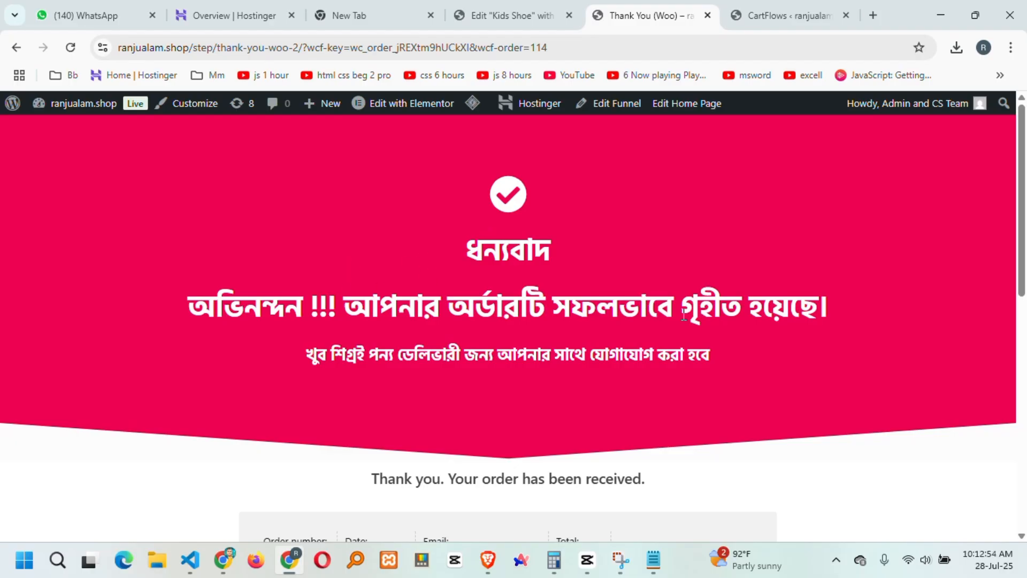
Review order 114's thank-you page, close the Kids Shoe checkout panel, and open WooCommerce Orders.
scroll(683, 314, "down", 8)
scroll(591, 350, "up", 4)
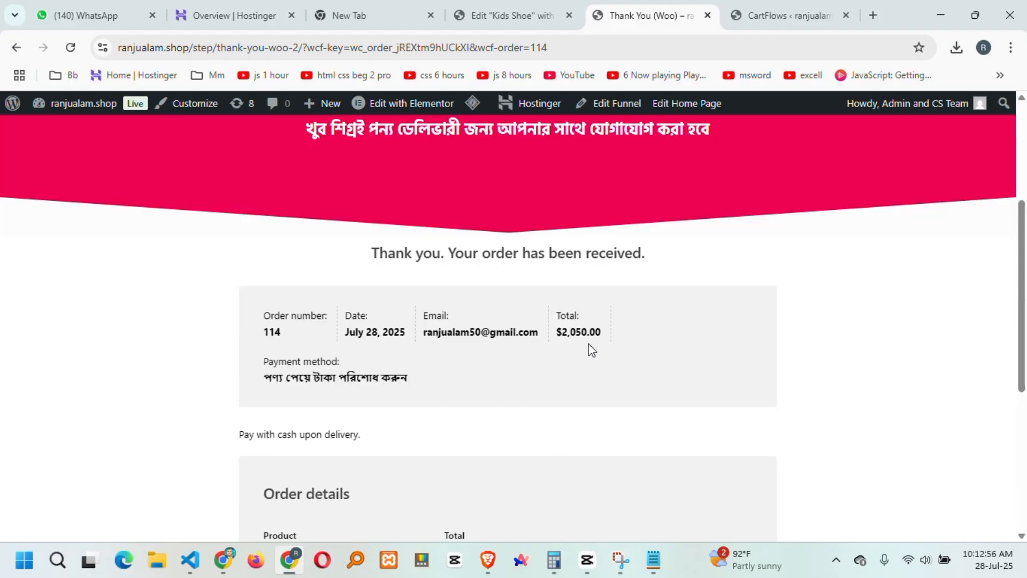
mouse_move(75, 105)
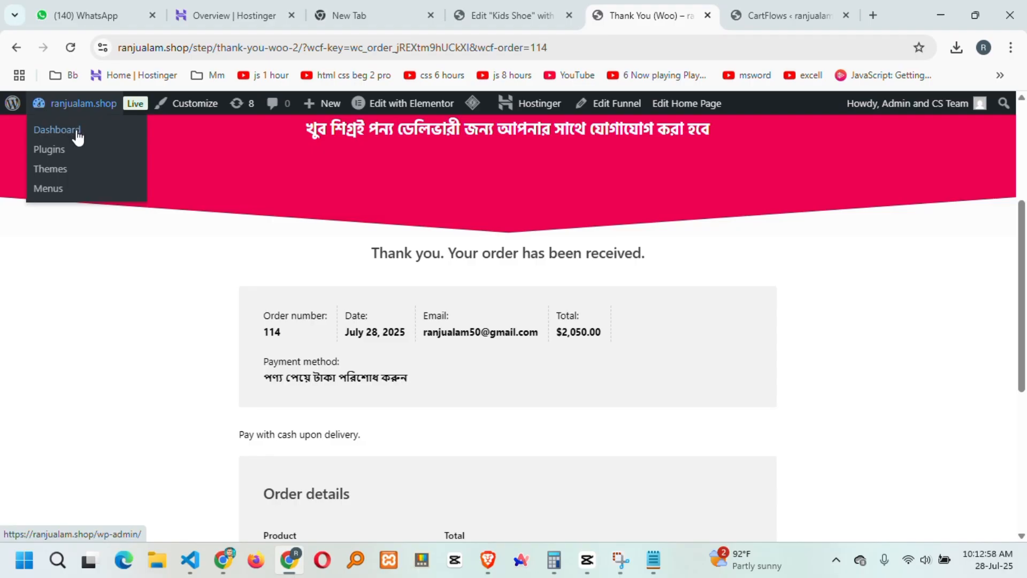
left_click(781, 15)
left_click(314, 130)
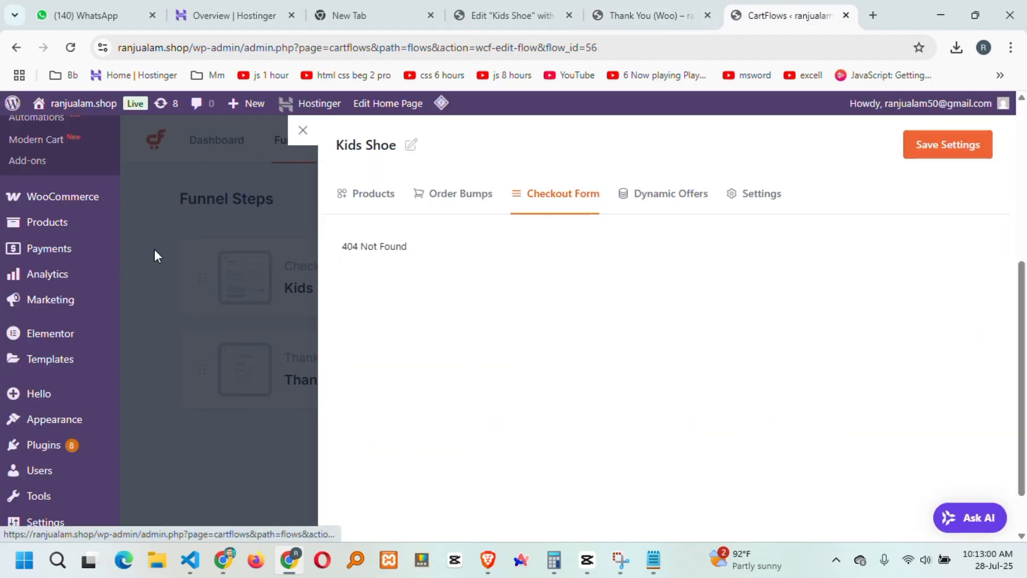
scroll(40, 410, "up", 3)
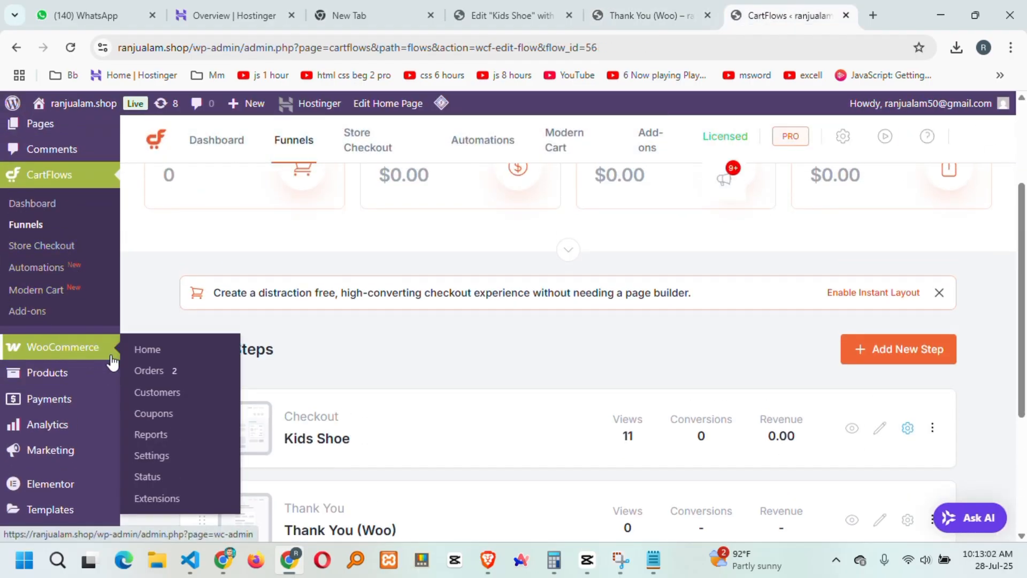
left_click(158, 376)
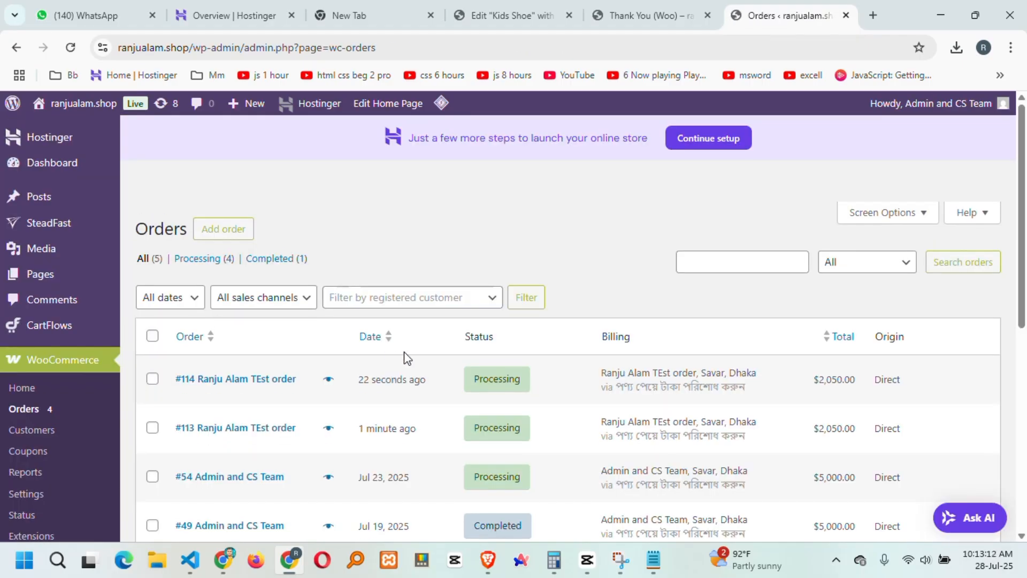
Look over the Orders list and open order #114.
scroll(521, 376, "down", 3)
scroll(642, 347, "up", 3)
left_click(237, 382)
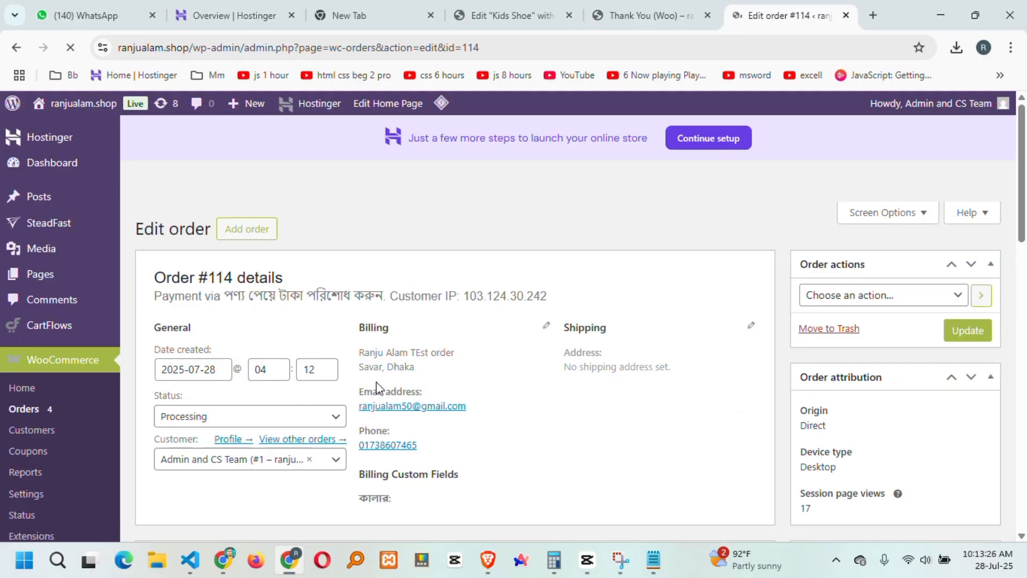
Review order #114's billing name, Savar, Dhaka address, phone number and Toys car price.
left_click_drag(455, 353, 361, 369)
left_click(405, 355)
left_click(396, 371)
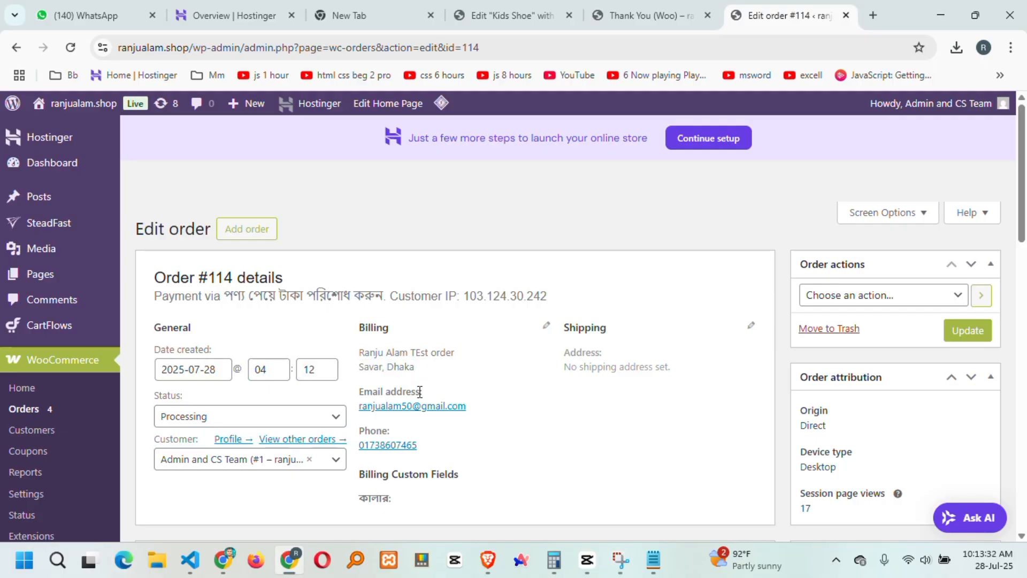
scroll(419, 393, "down", 2)
left_click_drag(426, 303, 365, 298)
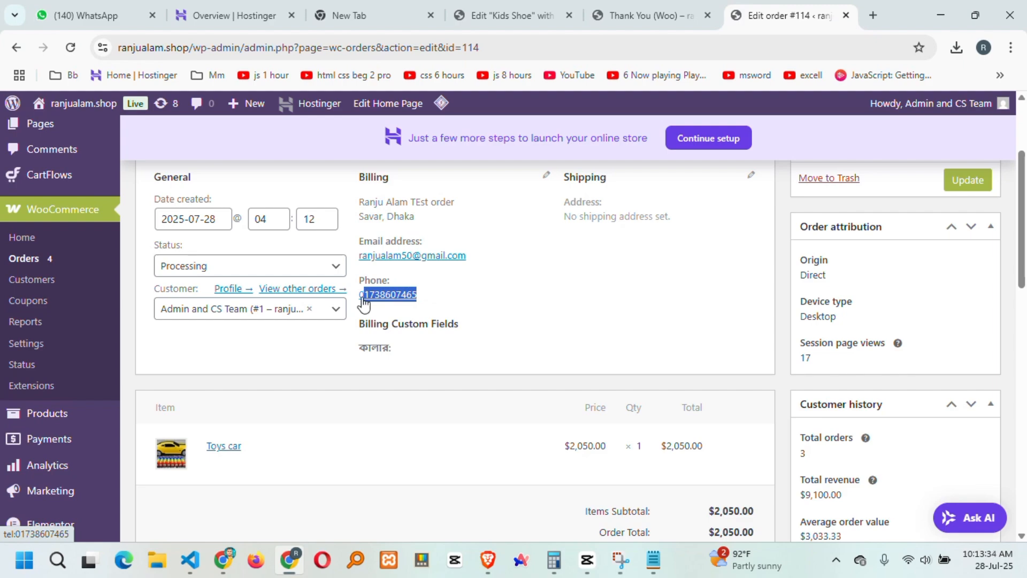
left_click(332, 362)
scroll(285, 358, "down", 2)
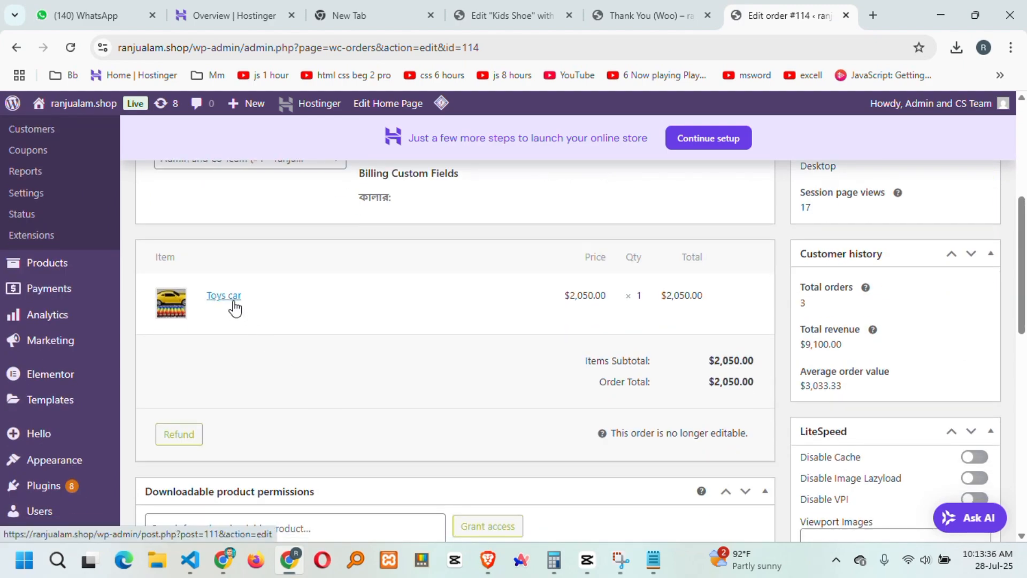
left_click_drag(605, 296, 567, 296)
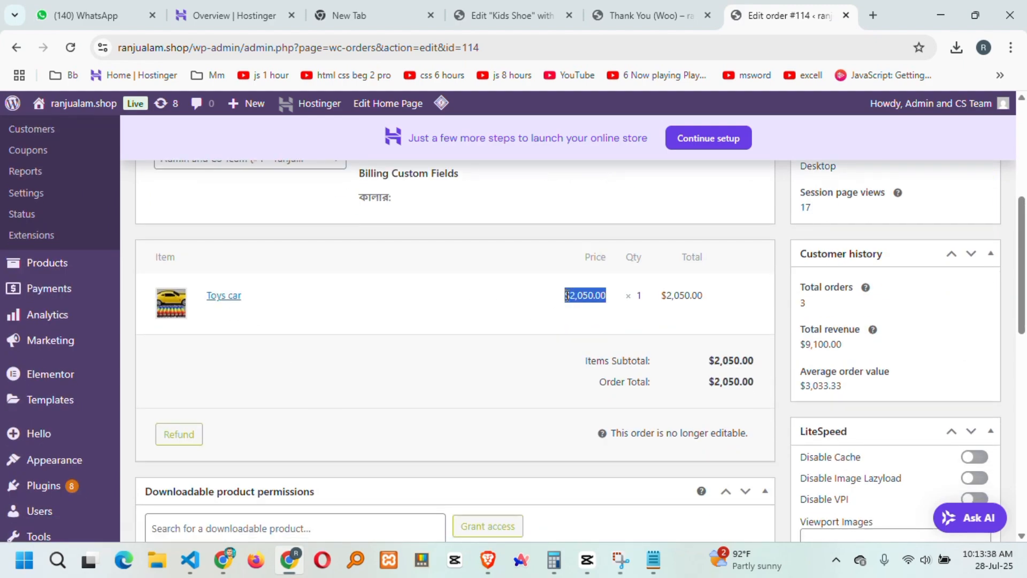
scroll(430, 345, "up", 6)
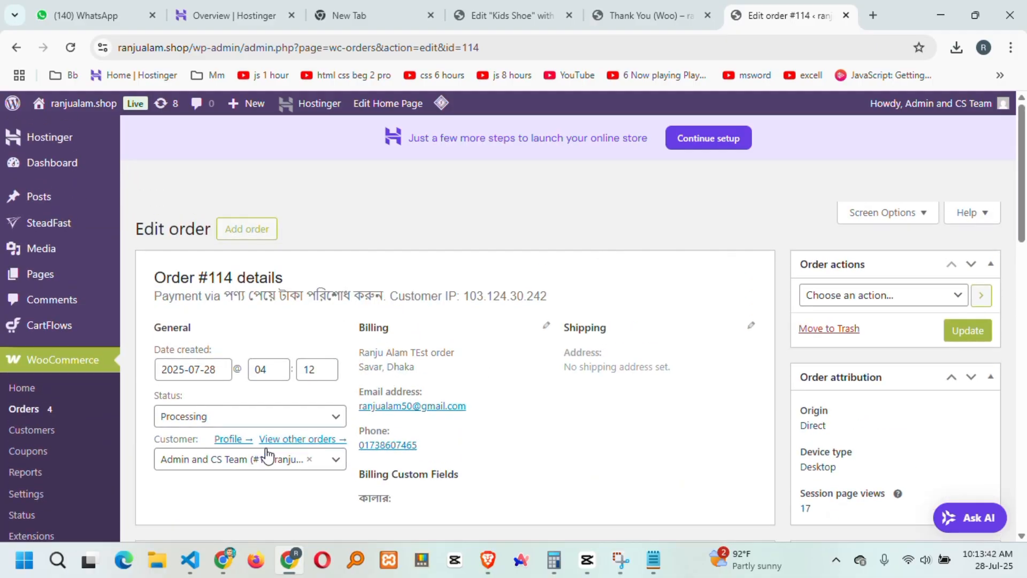
Change the order status to Completed, update it, and return to Orders.
left_click(202, 416)
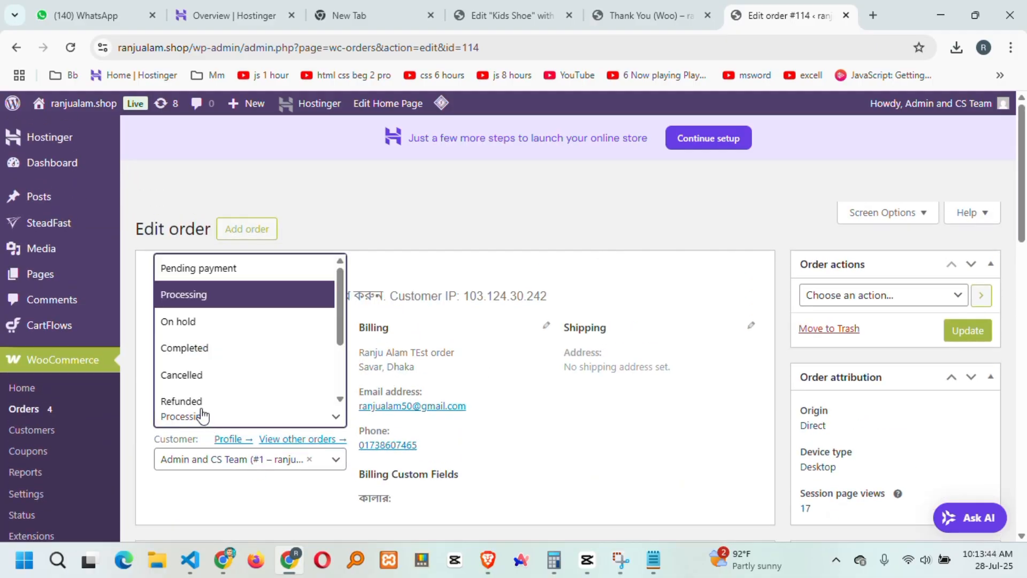
left_click(199, 349)
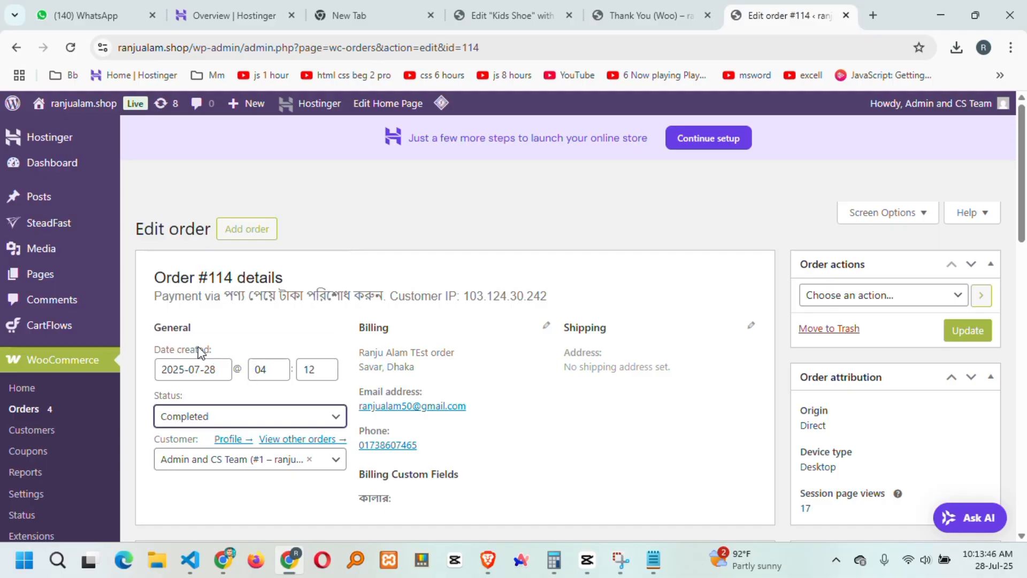
left_click(961, 332)
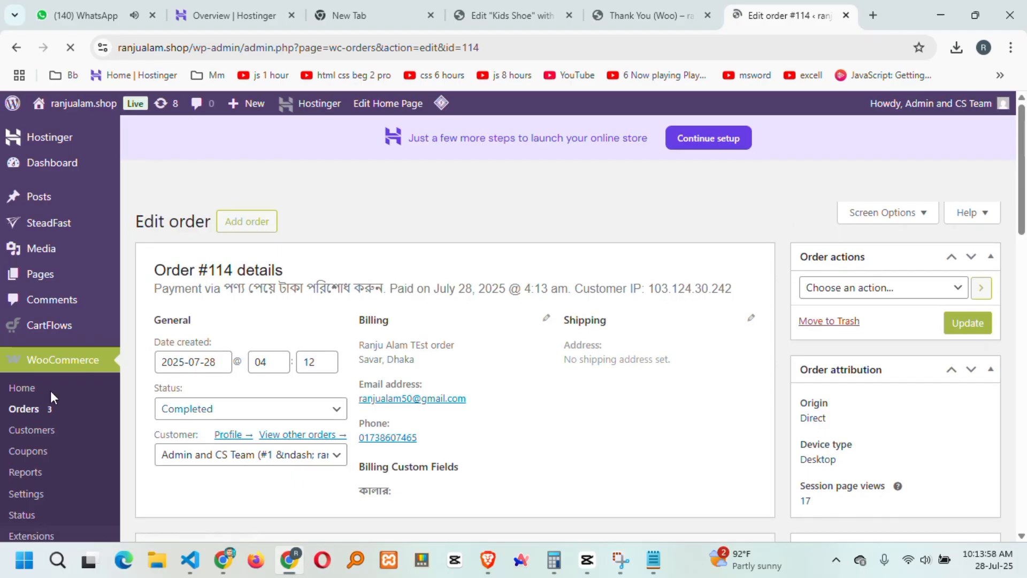
left_click(29, 410)
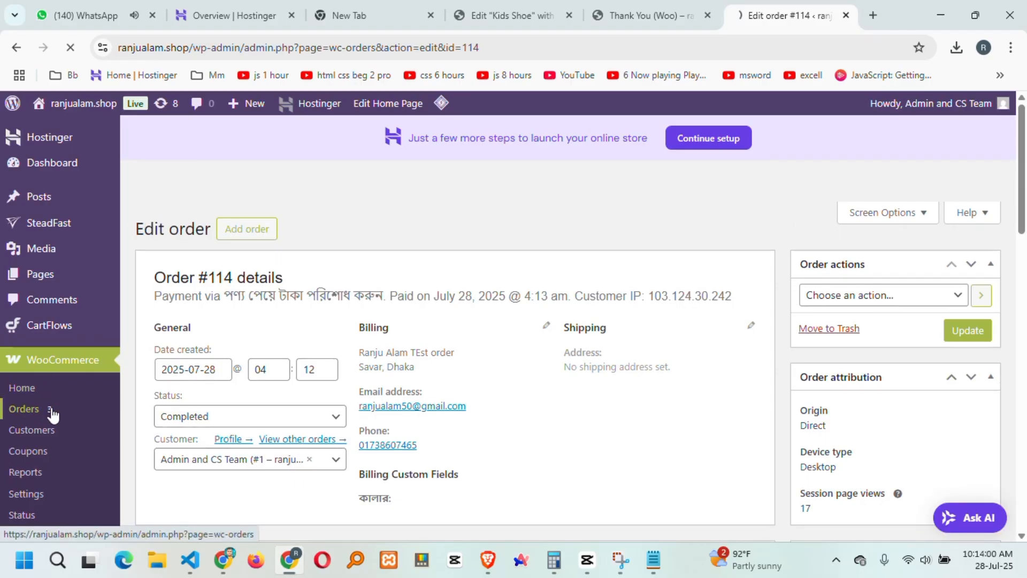
Scroll the WooCommerce Orders table to confirm order #114 is marked Completed.
scroll(504, 252, "down", 2)
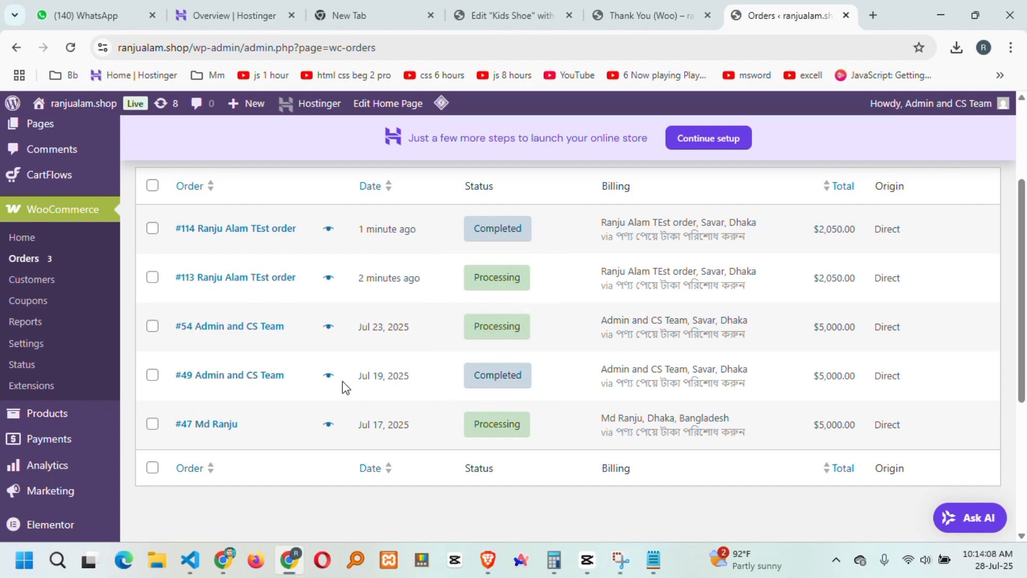
scroll(375, 390, "down", 4)
scroll(403, 395, "up", 5)
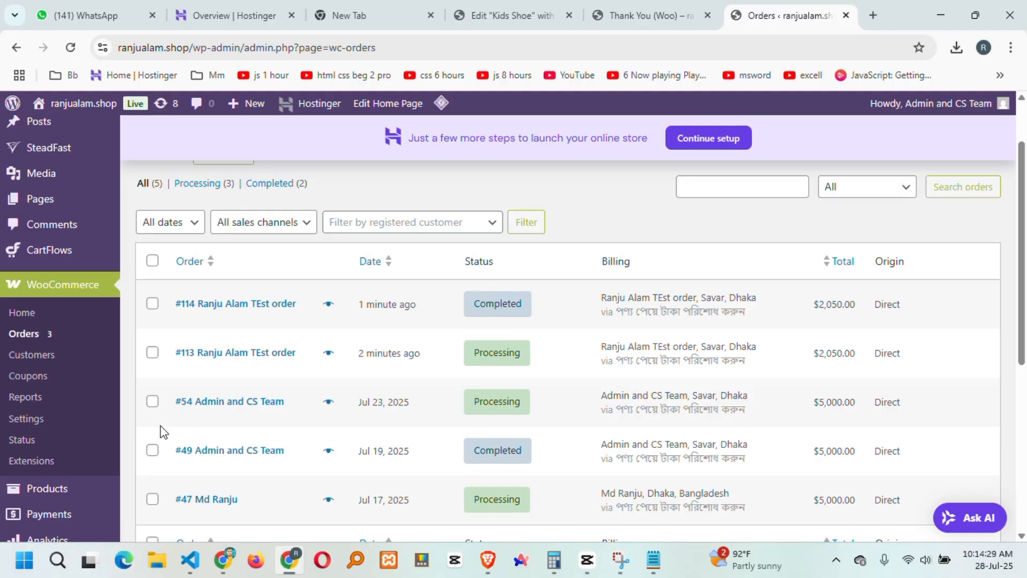
scroll(344, 417, "down", 2)
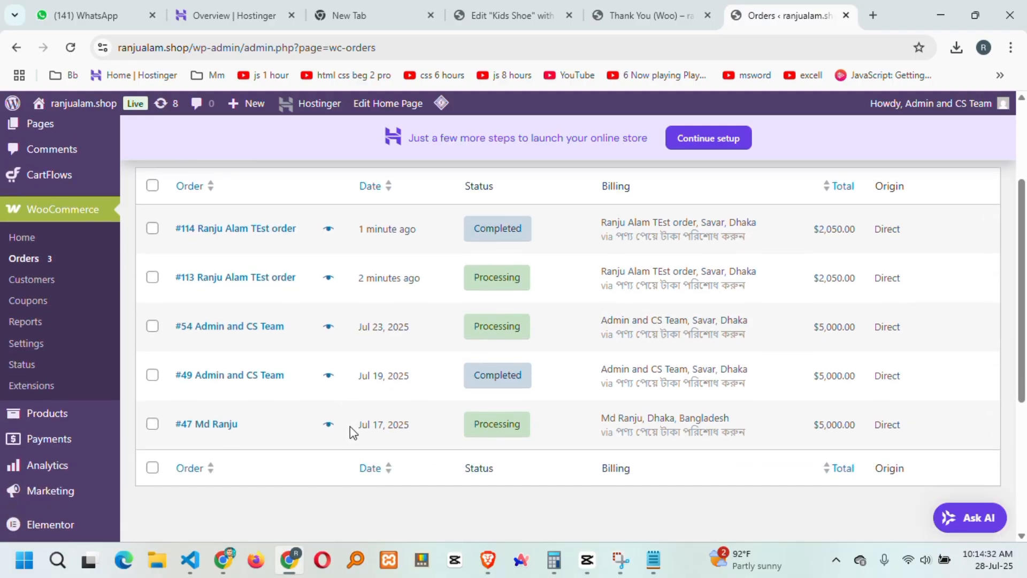
scroll(413, 419, "up", 3)
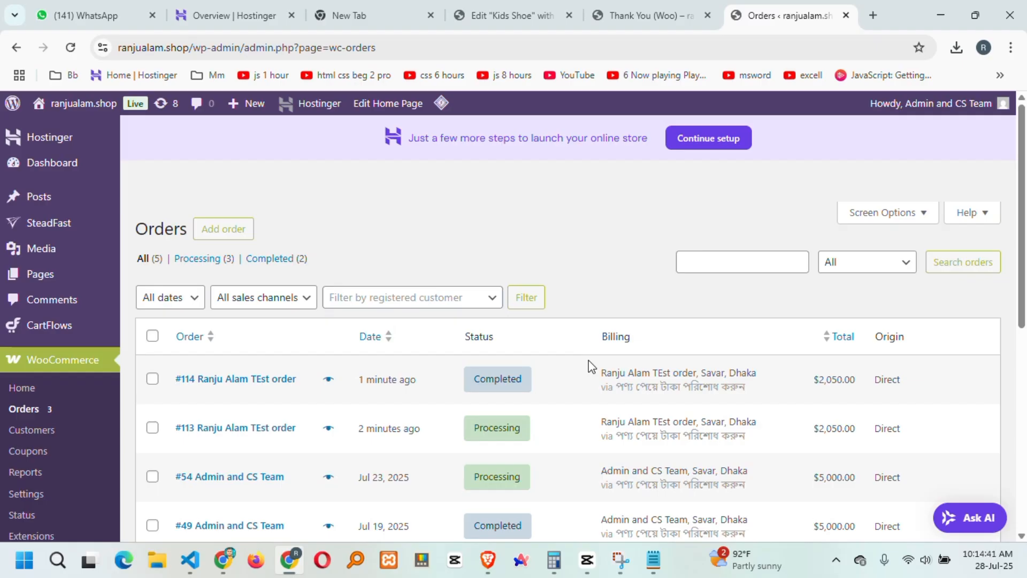
scroll(174, 345, "down", 2)
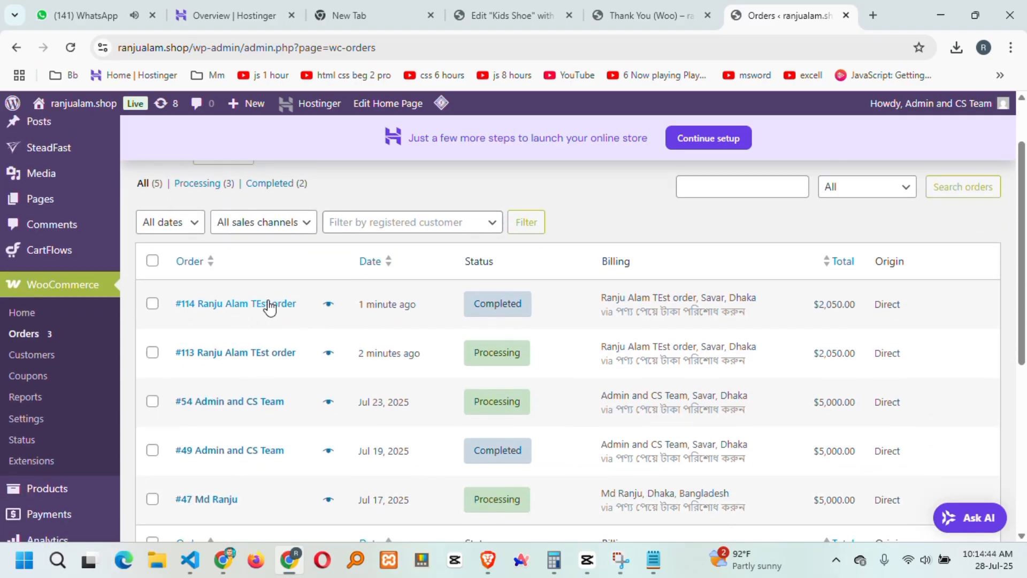
scroll(278, 299, "up", 2)
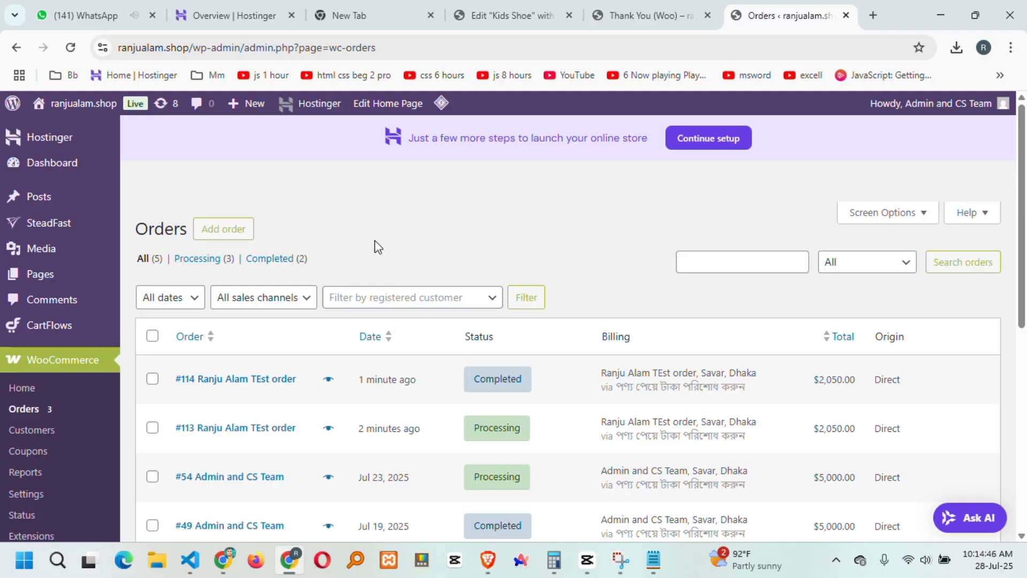